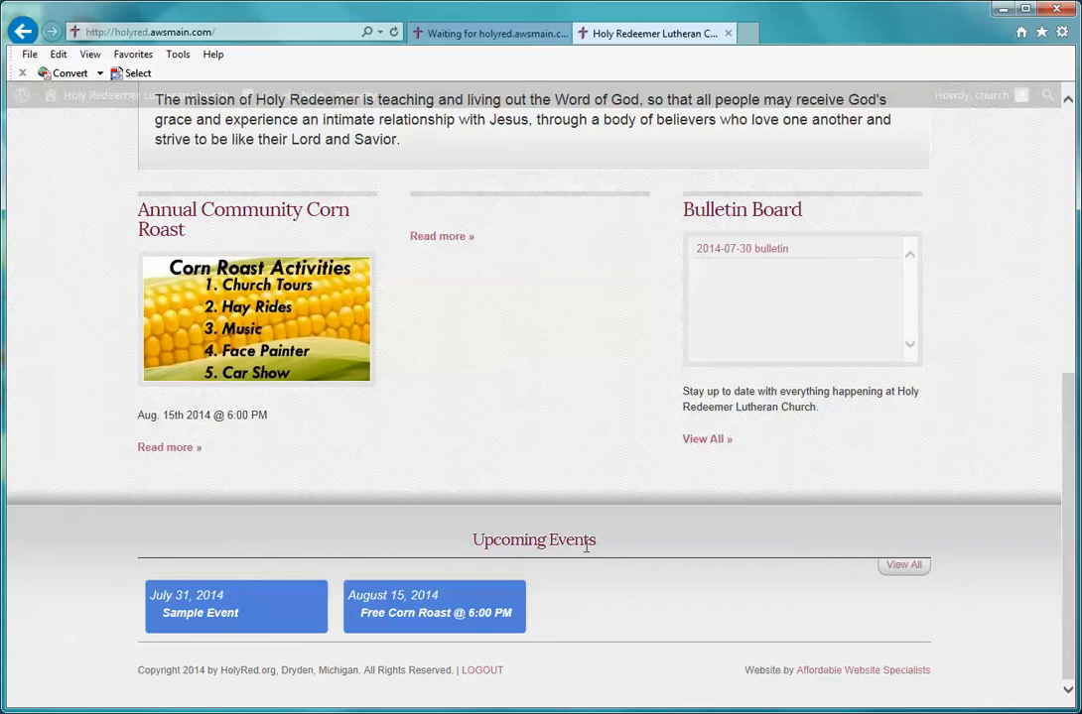
Step: Open the full Upcoming Events calendar from the home page's View All link
{"action": "left_click", "coordinate": [898, 573]}
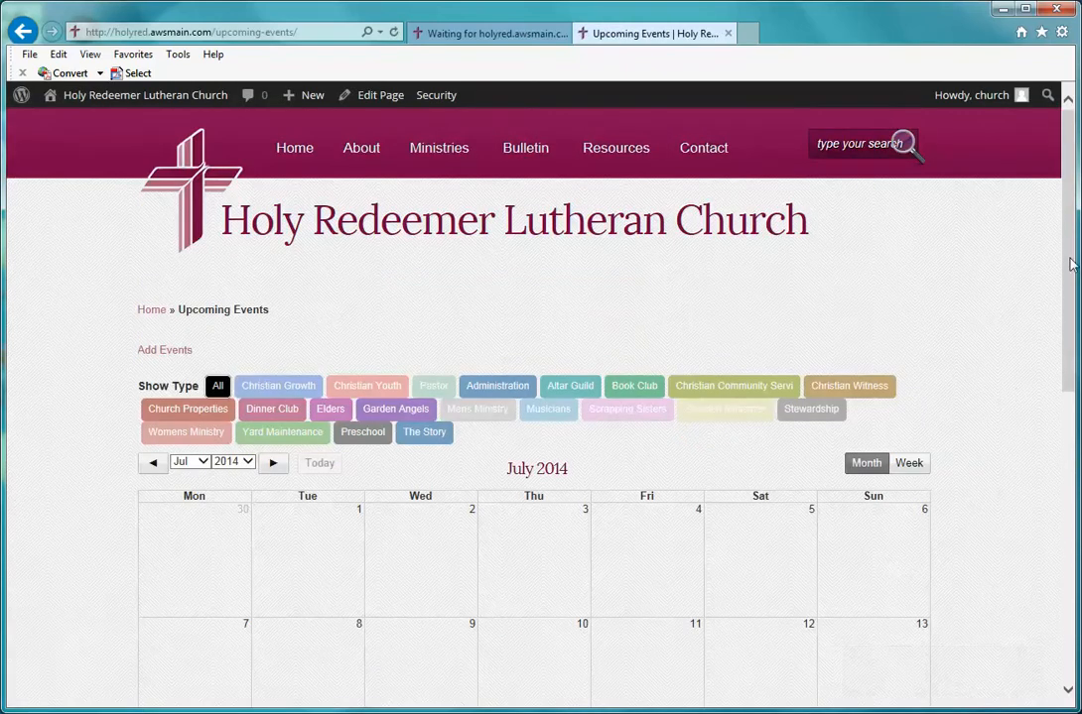
Step: Filter the calendar to Christian Growth events, then show all event types again
{"action": "left_click_drag", "start_coordinate": [1069, 263], "coordinate": [1065, 349]}
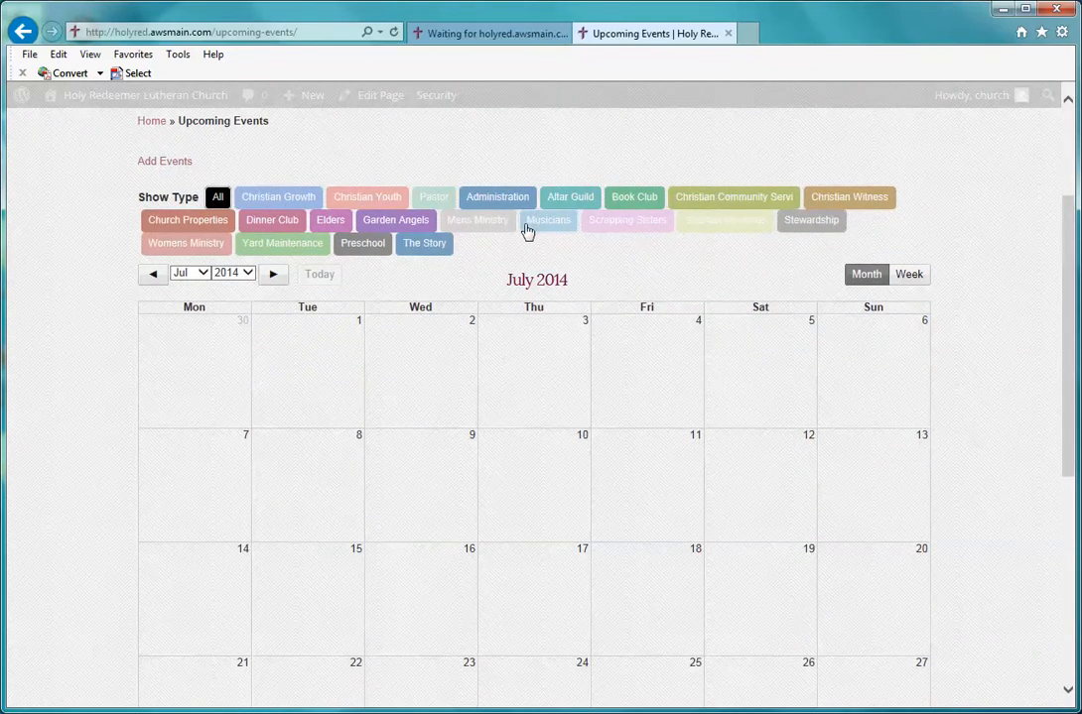
{"action": "left_click", "coordinate": [293, 208]}
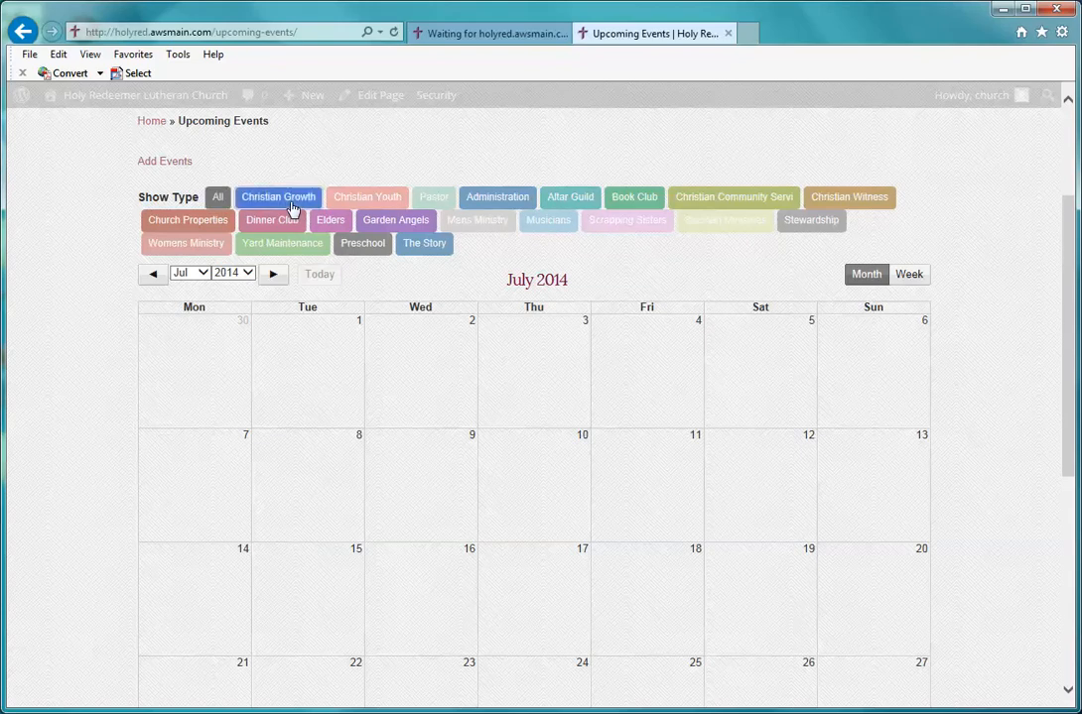
{"action": "left_click", "coordinate": [219, 200]}
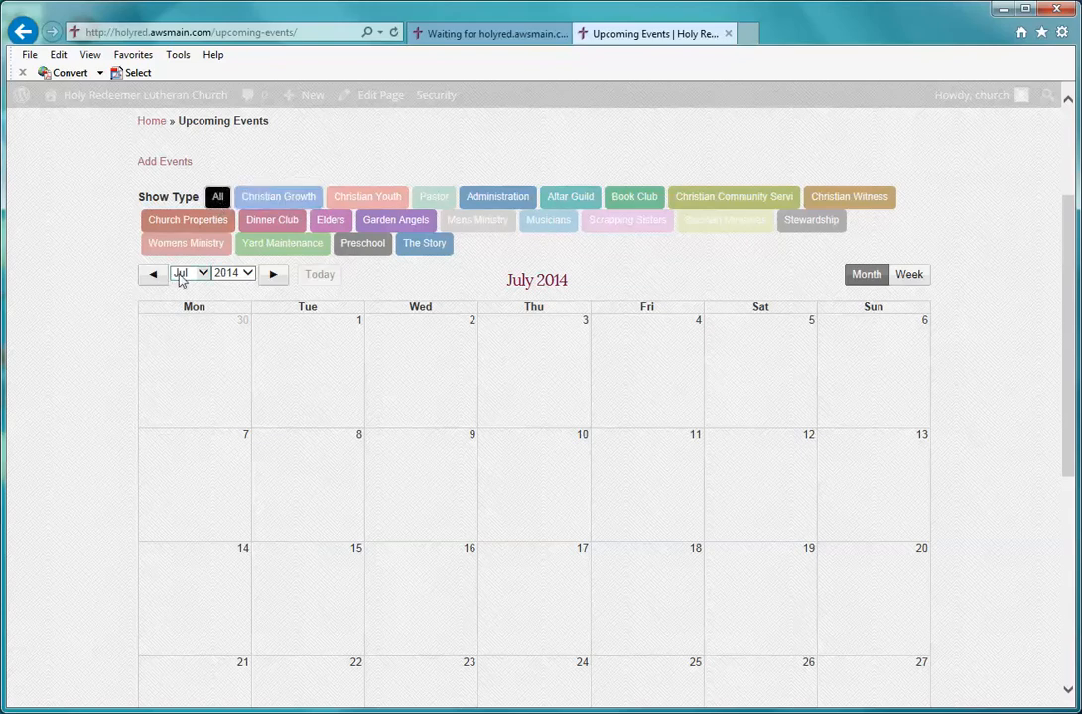
Step: Step the events calendar back from July to June 2014
{"action": "left_click", "coordinate": [170, 276]}
{"action": "left_click", "coordinate": [193, 274]}
{"action": "left_click", "coordinate": [196, 278]}
{"action": "left_click", "coordinate": [195, 277]}
{"action": "left_click", "coordinate": [154, 275]}
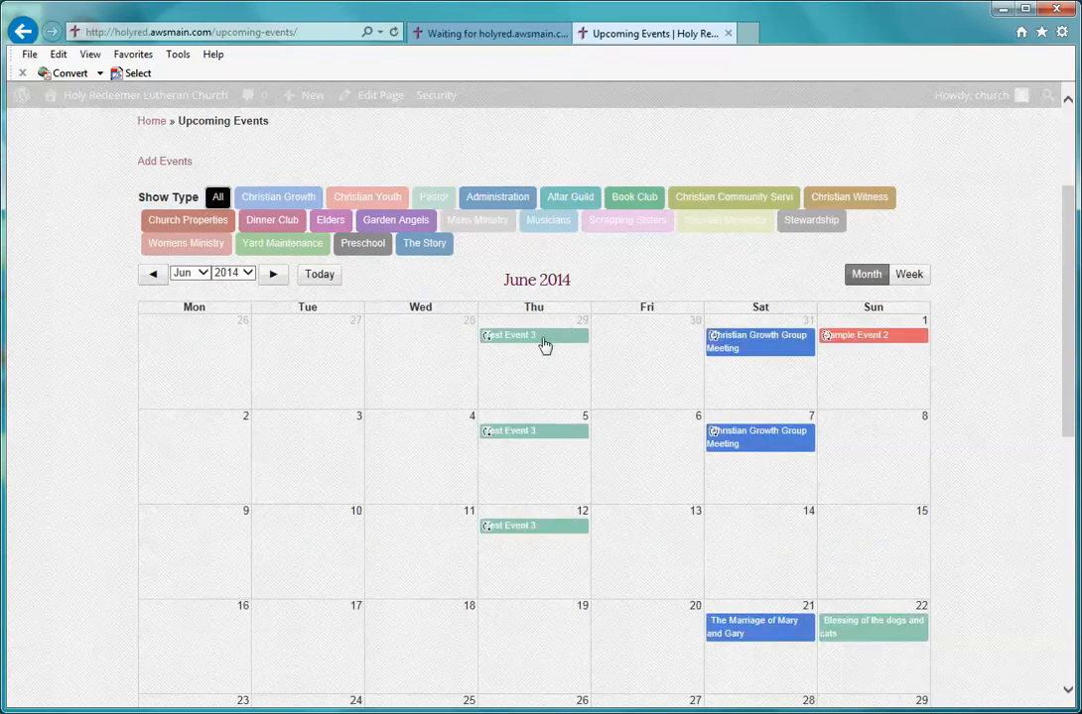
Step: Open the details of The Marriage of Mary and Gary event on June 21
{"action": "scroll", "coordinate": [1016, 394], "scroll_direction": "down", "scroll_amount": 4}
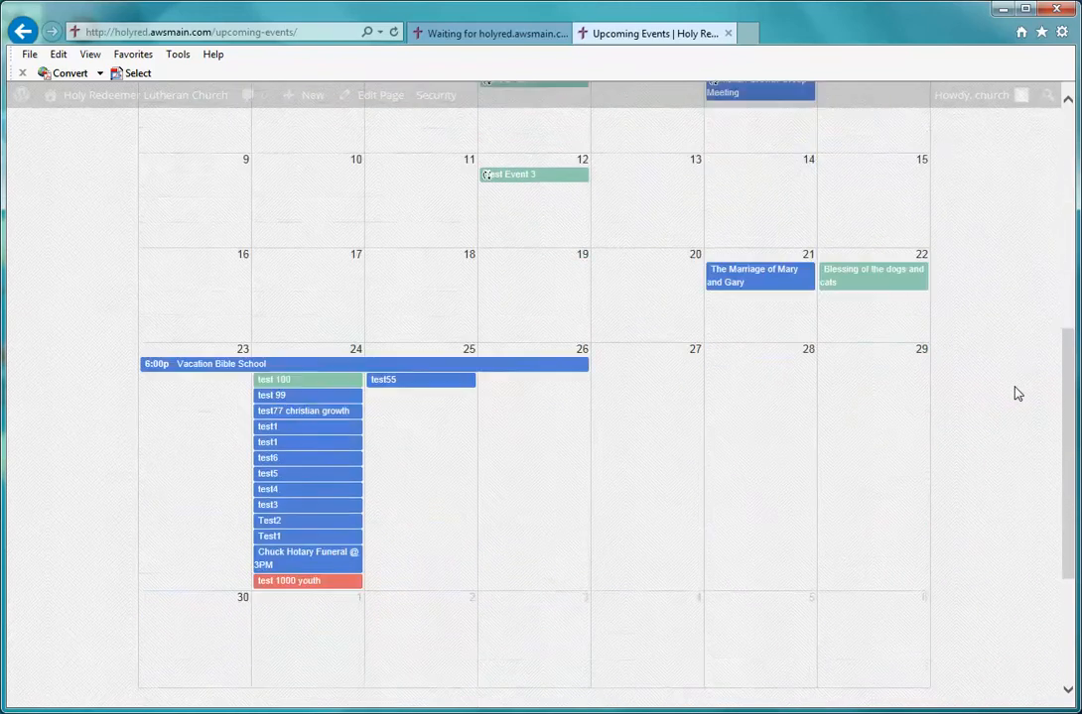
{"action": "scroll", "coordinate": [1016, 394], "scroll_direction": "up", "scroll_amount": 2}
{"action": "scroll", "coordinate": [1016, 394], "scroll_direction": "up", "scroll_amount": 2}
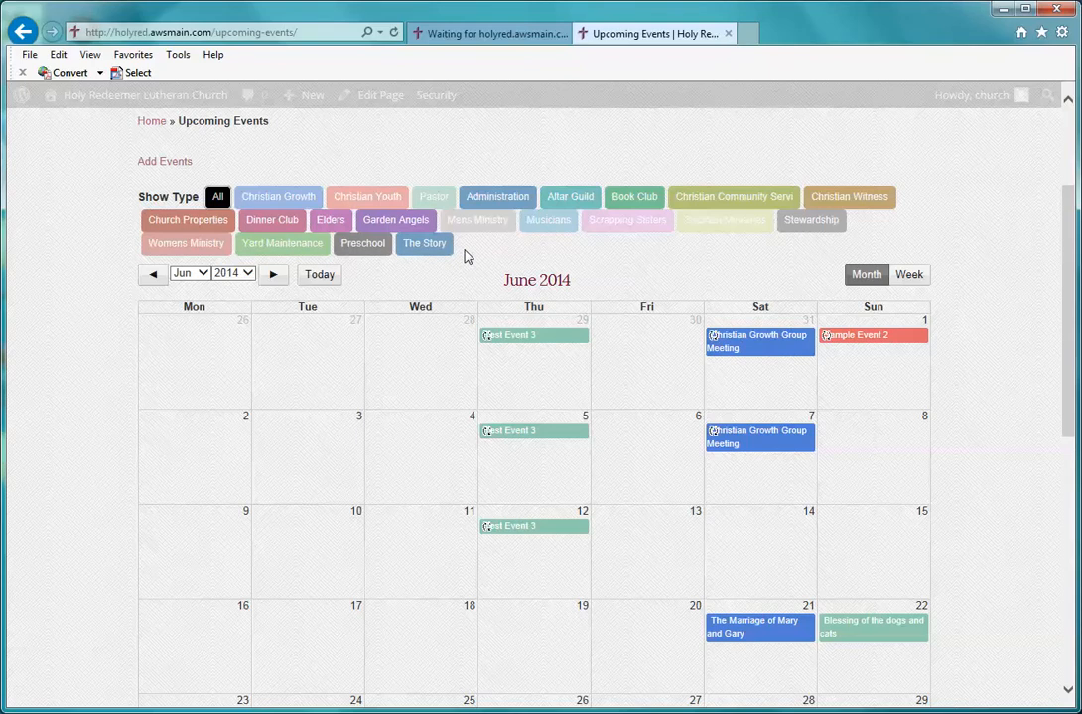
{"action": "scroll", "coordinate": [988, 408], "scroll_direction": "down", "scroll_amount": 2}
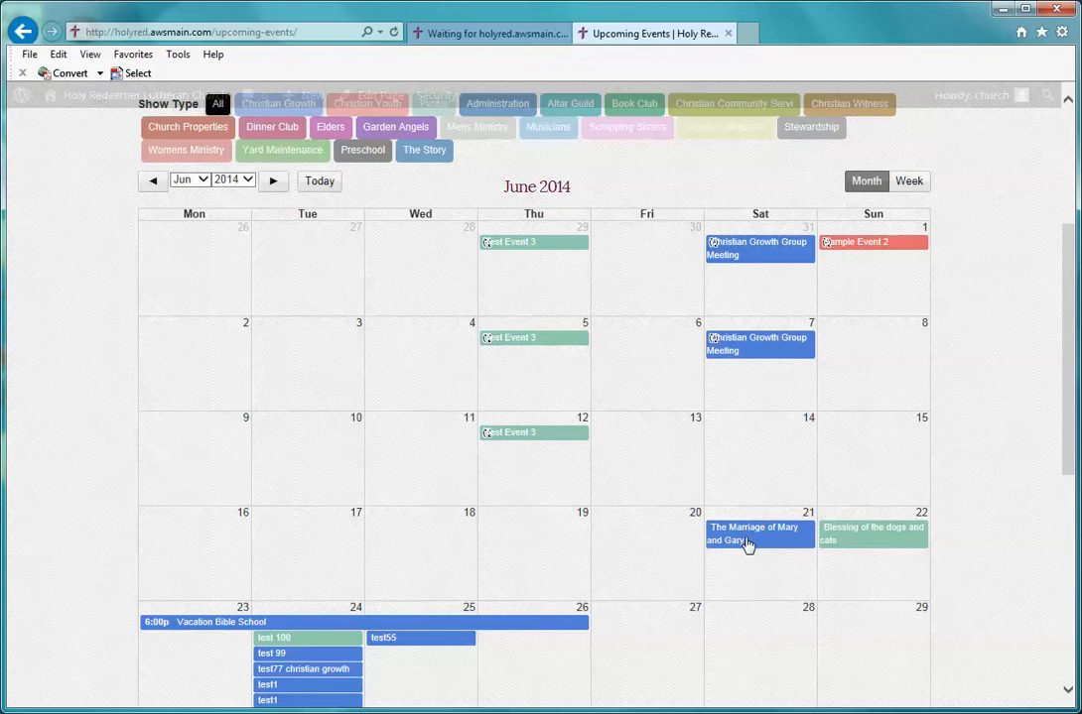
{"action": "left_click", "coordinate": [747, 544]}
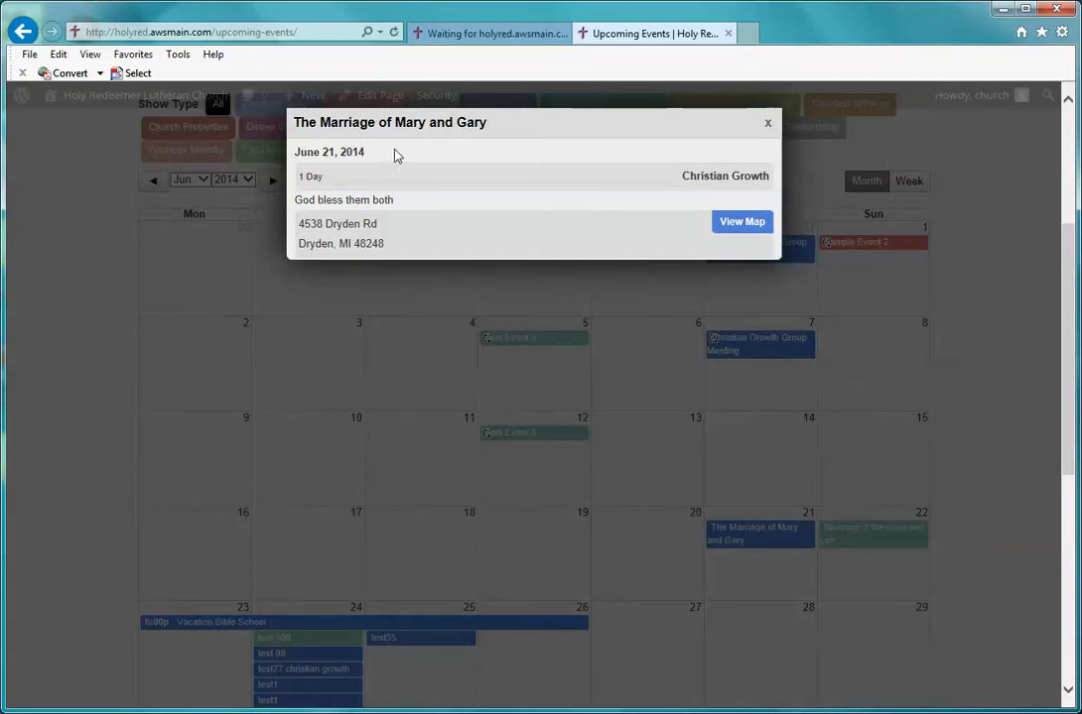
Step: Highlight the wedding's 1 Day duration, description, address and Christian Growth category, then view its map
{"action": "left_click_drag", "start_coordinate": [333, 181], "coordinate": [301, 186]}
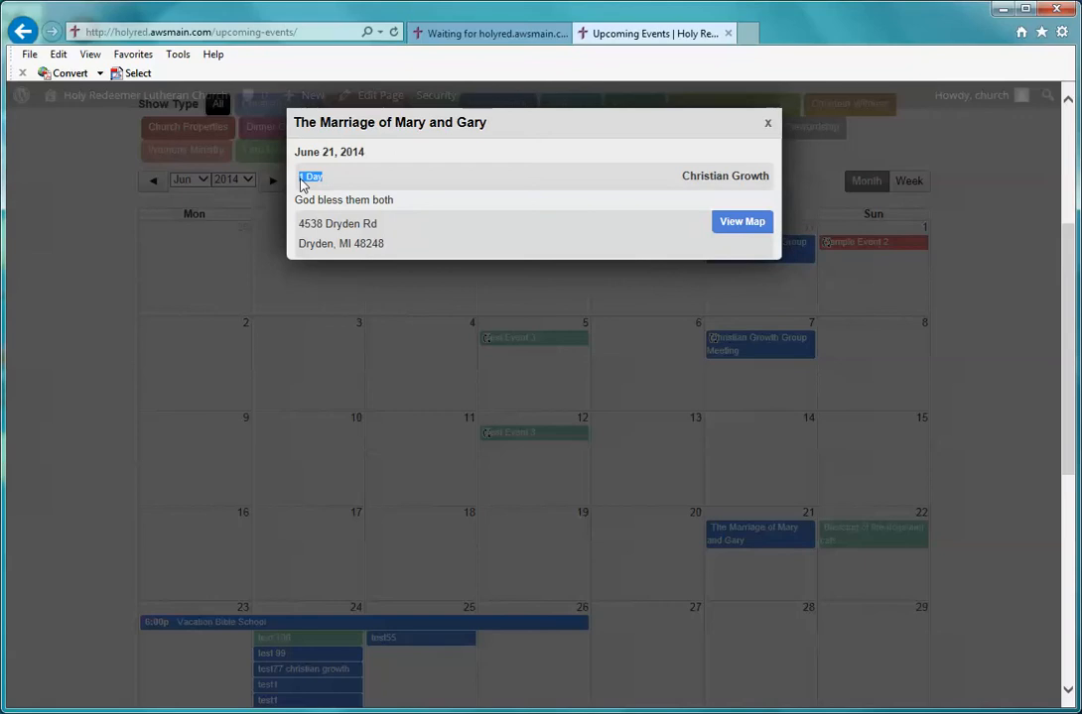
{"action": "left_click_drag", "start_coordinate": [395, 202], "coordinate": [304, 210]}
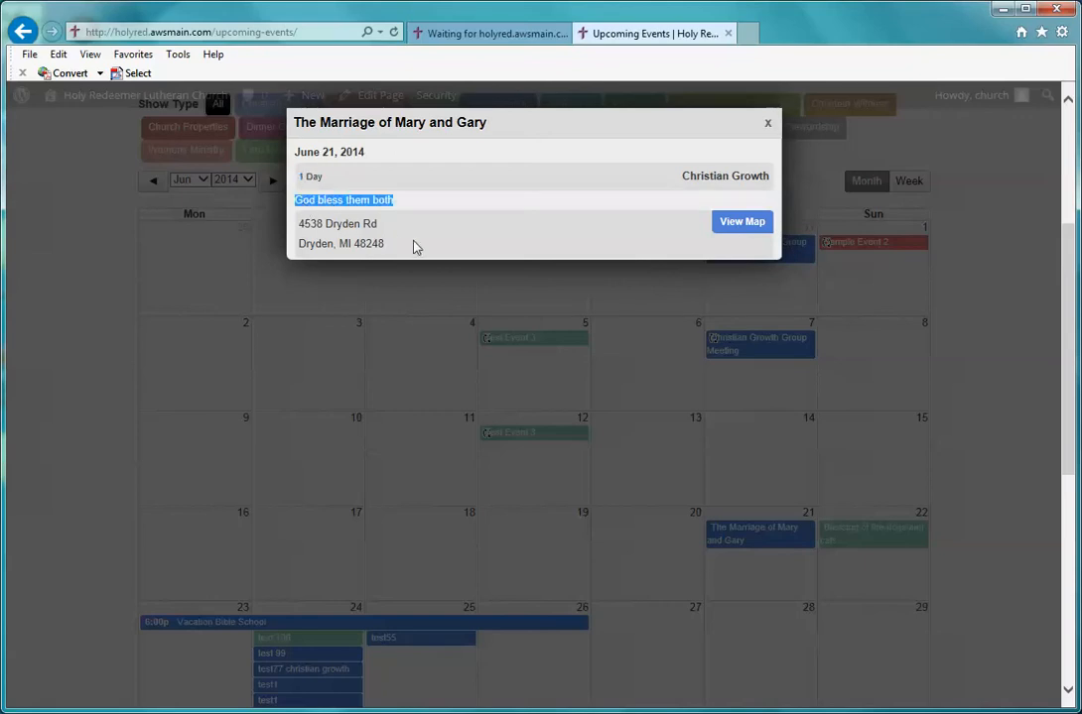
{"action": "left_click_drag", "start_coordinate": [417, 247], "coordinate": [285, 235]}
{"action": "left_click", "coordinate": [664, 248]}
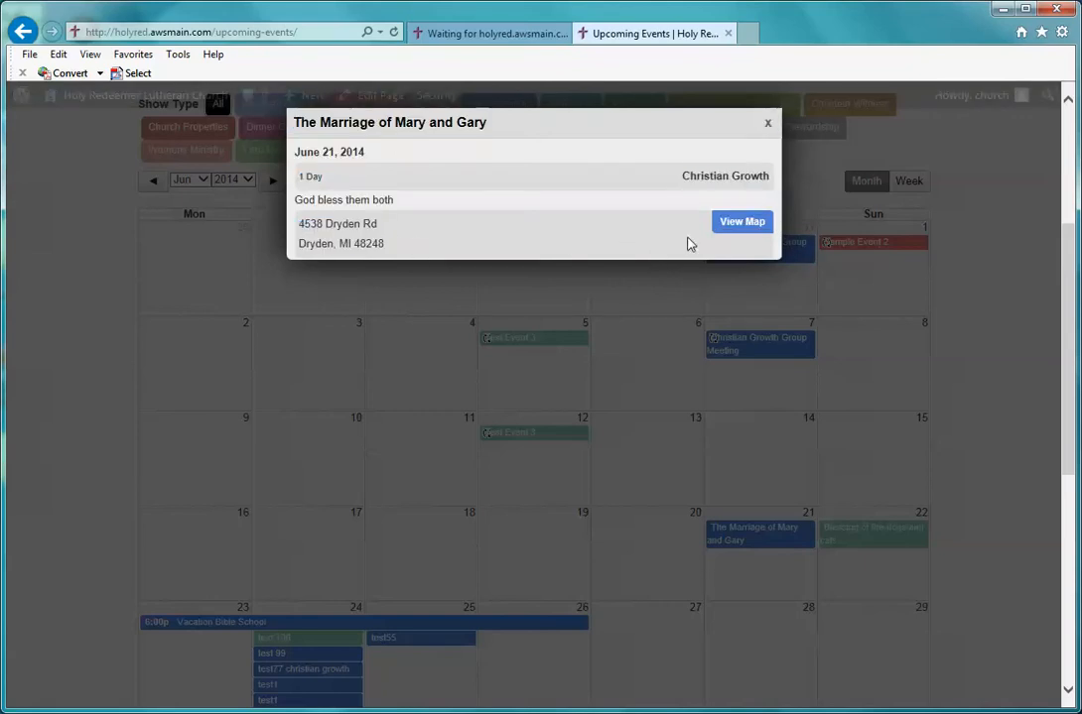
{"action": "left_click_drag", "start_coordinate": [682, 179], "coordinate": [766, 187]}
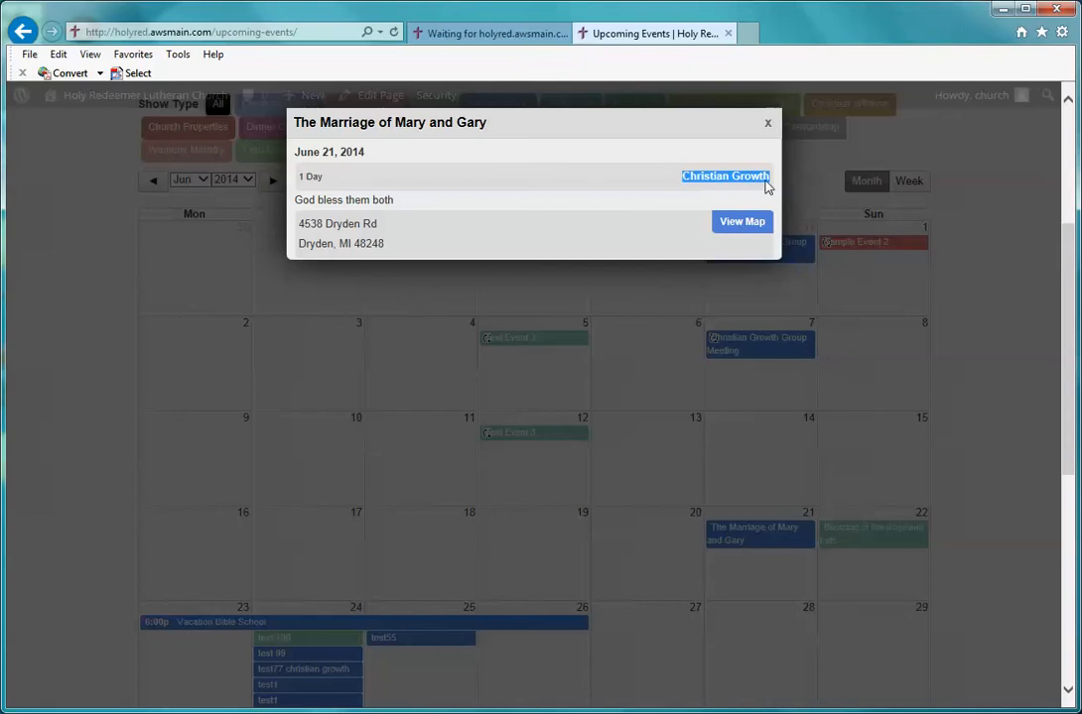
{"action": "left_click", "coordinate": [763, 223]}
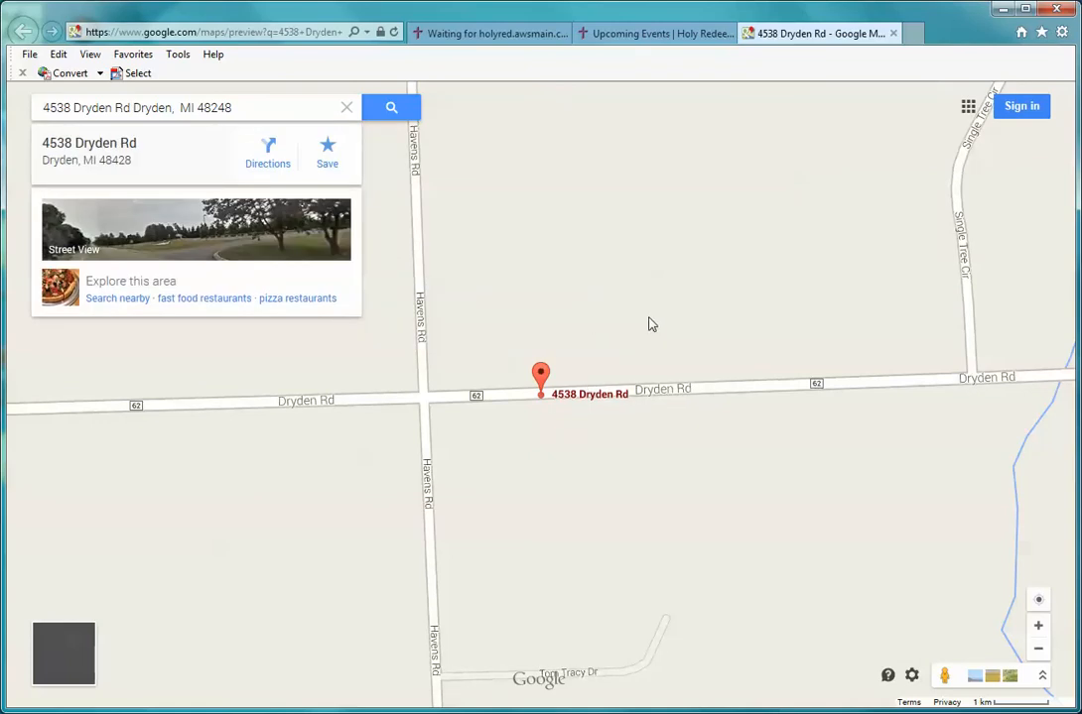
{"action": "left_click", "coordinate": [893, 33]}
Step: Close the wedding event details, keeping the calendar on June 2014
{"action": "left_click", "coordinate": [767, 123]}
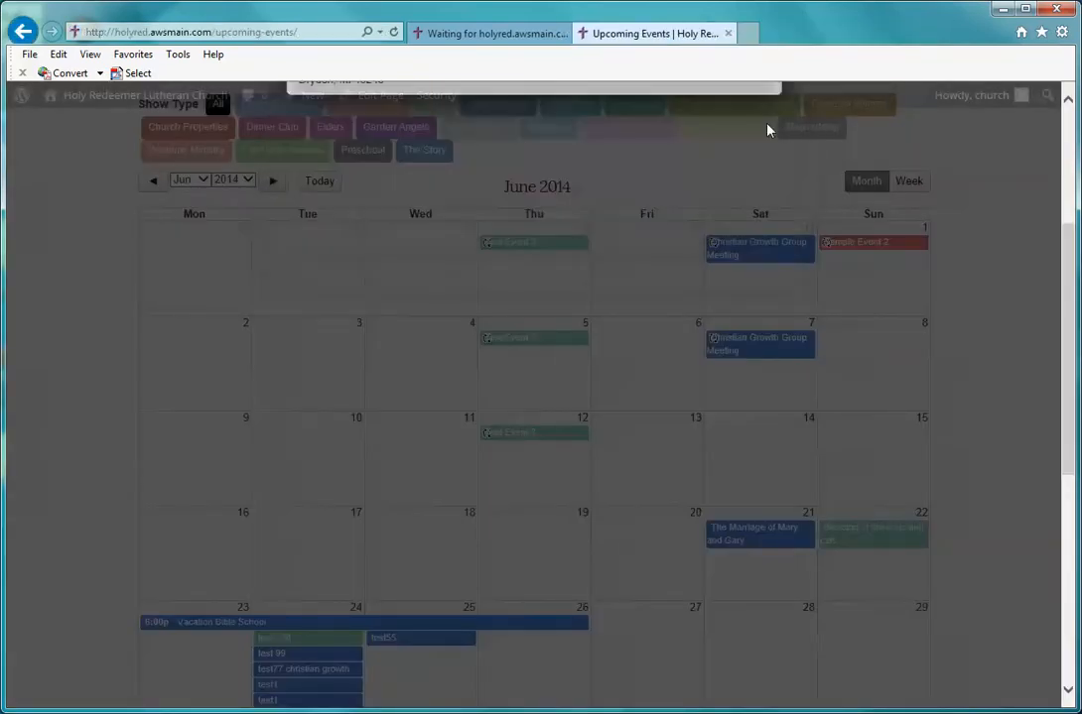
{"action": "scroll", "coordinate": [1000, 282], "scroll_direction": "down", "scroll_amount": 2}
{"action": "scroll", "coordinate": [1000, 282], "scroll_direction": "up", "scroll_amount": 2}
{"action": "left_click", "coordinate": [196, 181]}
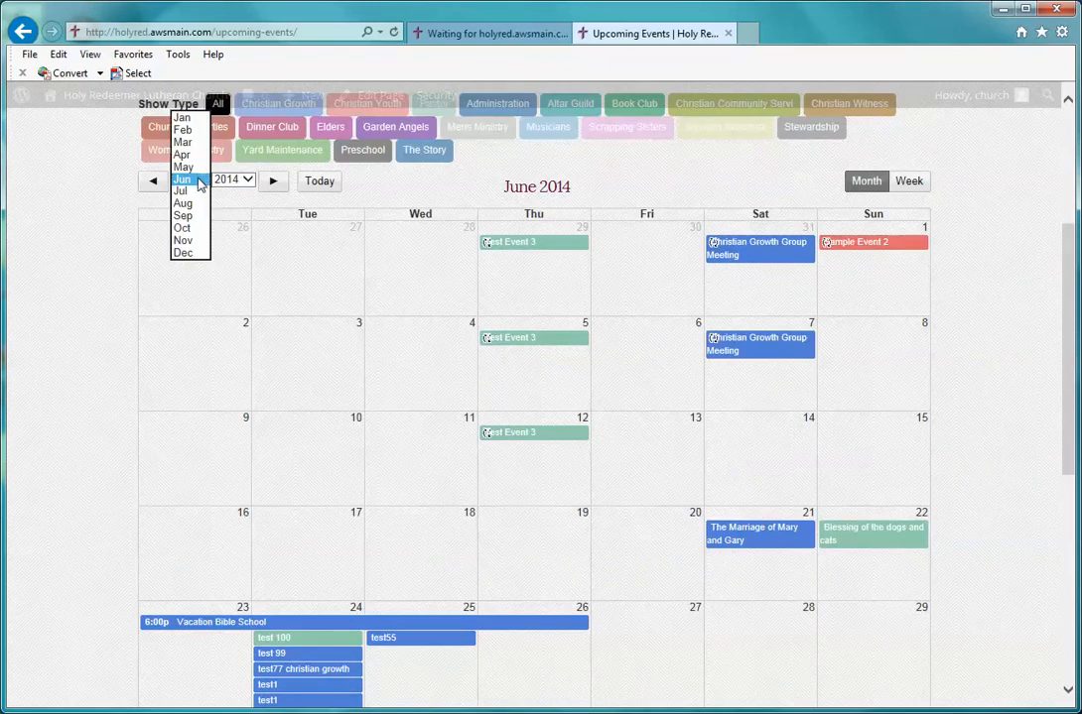
{"action": "left_click", "coordinate": [199, 182]}
{"action": "left_click", "coordinate": [239, 179]}
{"action": "left_click", "coordinate": [229, 177]}
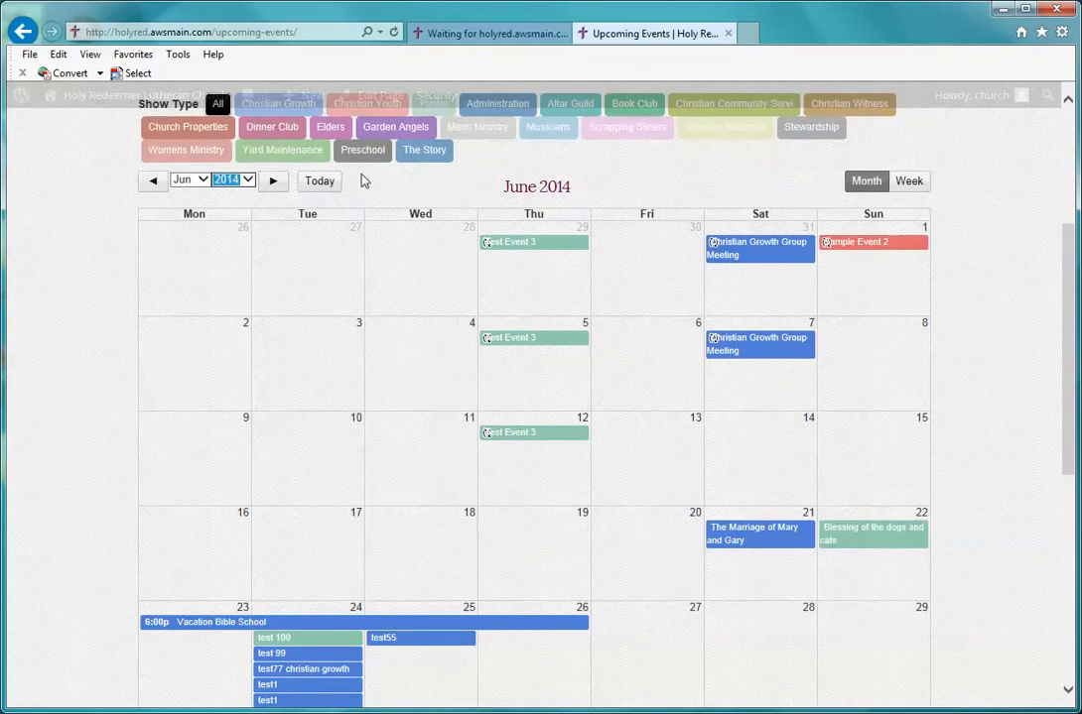
Step: Go to the WordPress admin Dashboard via the site name in the admin bar
{"action": "scroll", "coordinate": [1028, 263], "scroll_direction": "up", "scroll_amount": 3}
{"action": "scroll", "coordinate": [1028, 270], "scroll_direction": "down", "scroll_amount": 3}
{"action": "scroll", "coordinate": [1028, 274], "scroll_direction": "down", "scroll_amount": 3}
{"action": "scroll", "coordinate": [1028, 274], "scroll_direction": "up", "scroll_amount": 6}
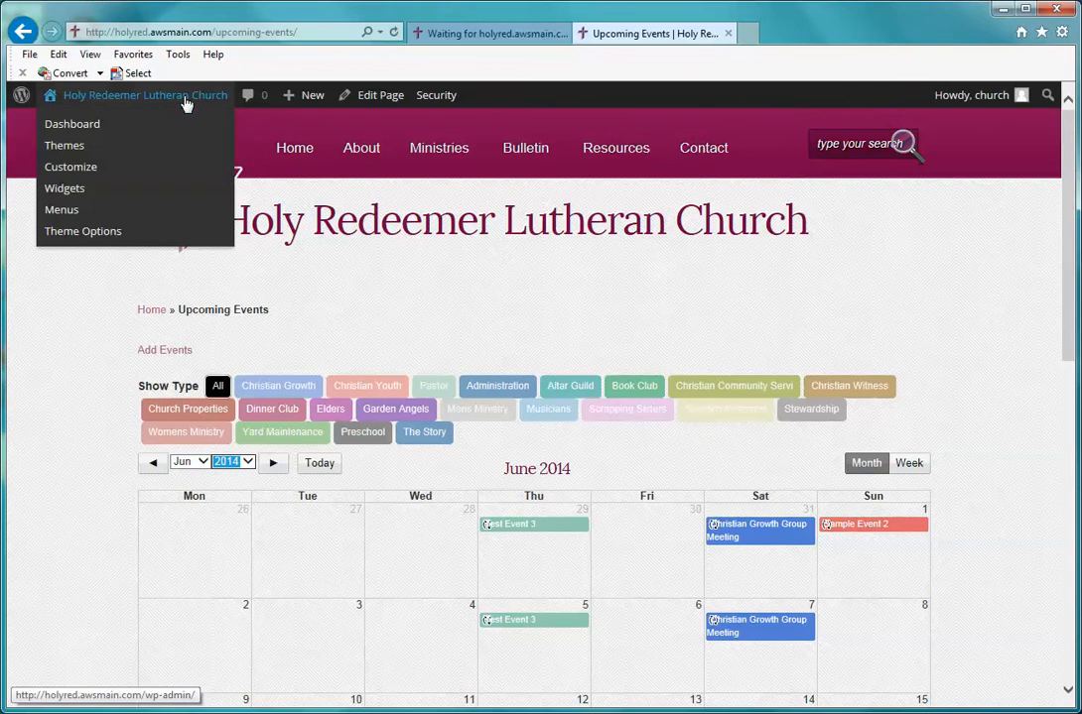
{"action": "left_click", "coordinate": [184, 103]}
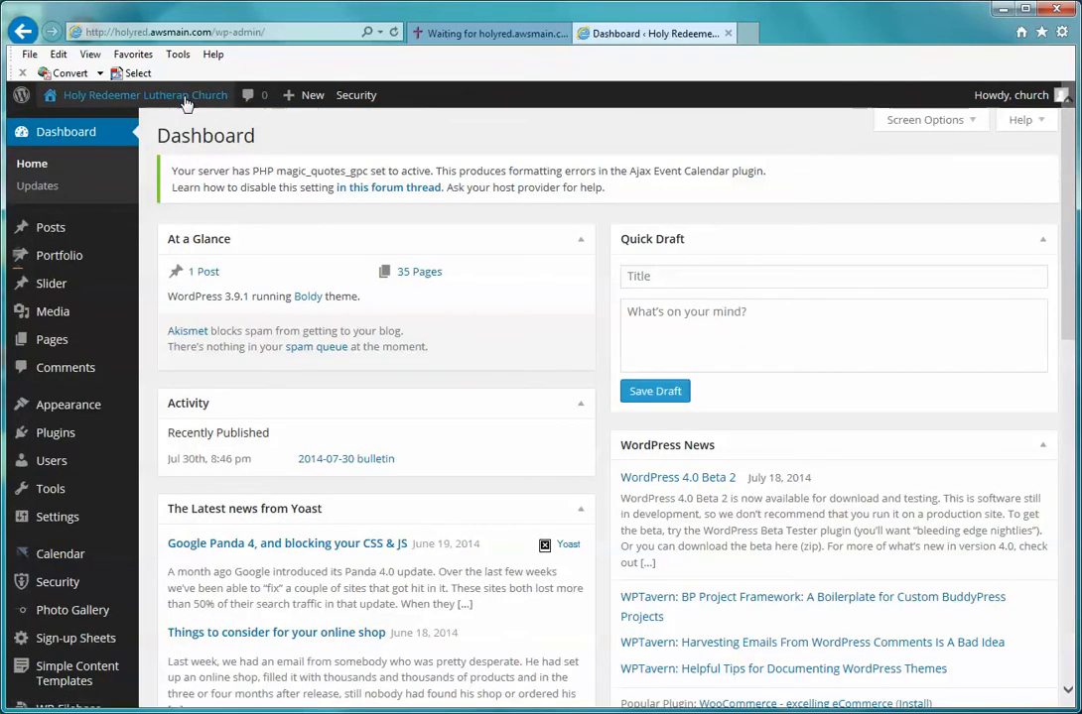
Step: Open the admin Calendar from the sidebar, showing July 2014
{"action": "scroll", "coordinate": [113, 207], "scroll_direction": "down", "scroll_amount": 2}
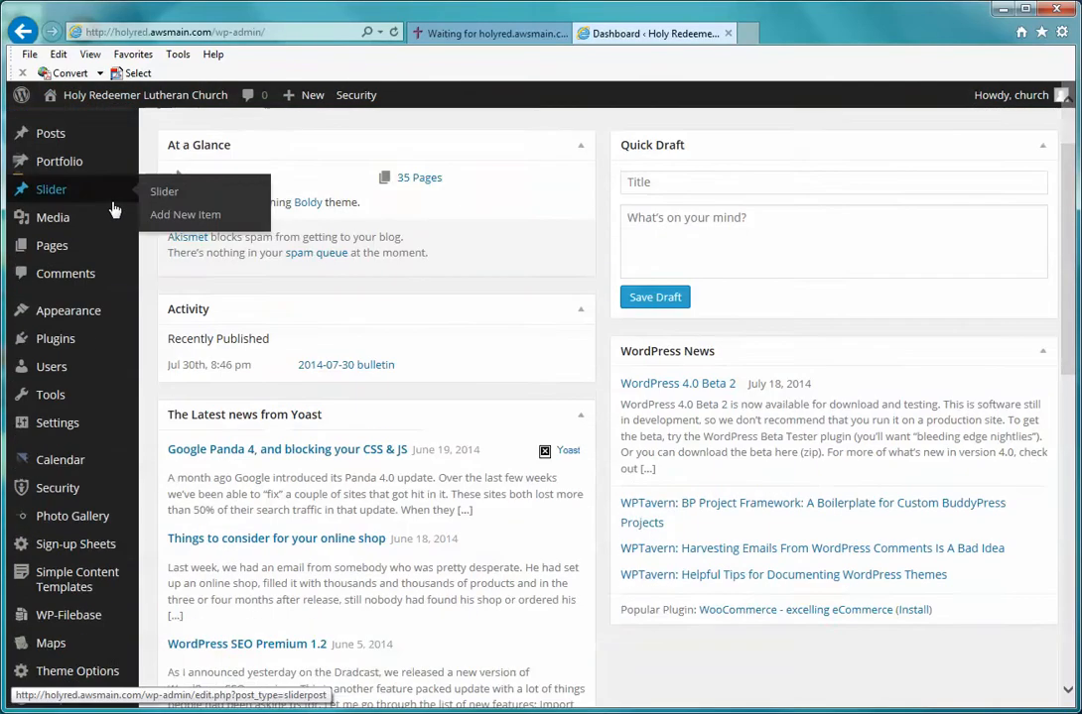
{"action": "scroll", "coordinate": [113, 209], "scroll_direction": "down", "scroll_amount": 2}
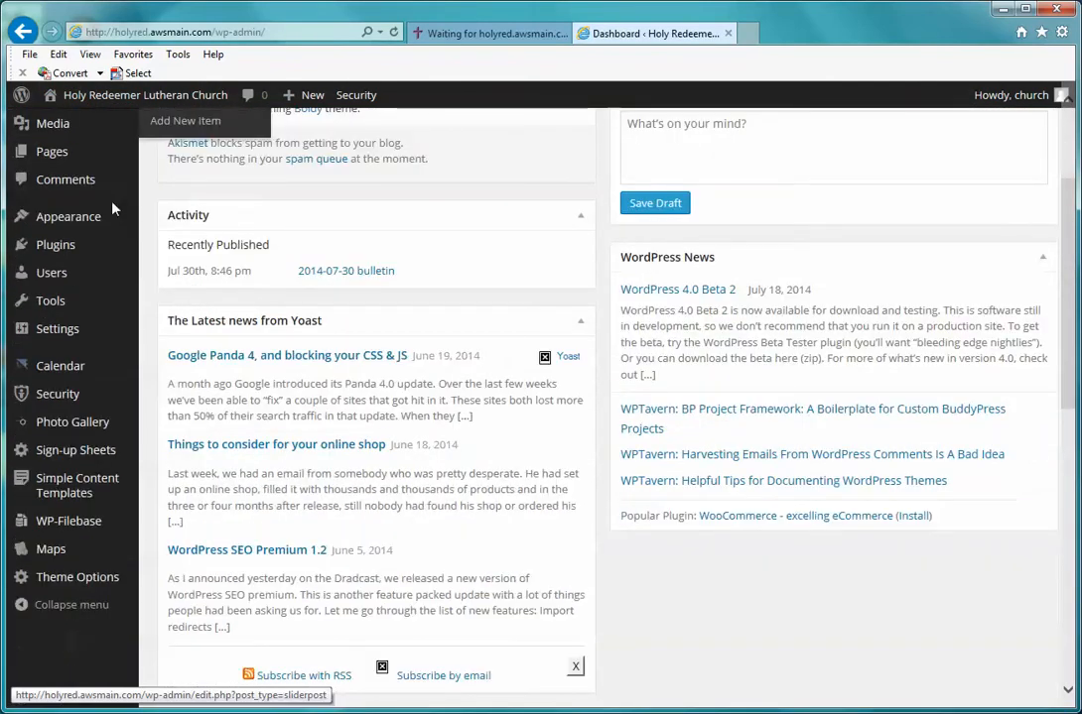
{"action": "mouse_move", "coordinate": [80, 366]}
{"action": "left_click", "coordinate": [77, 371]}
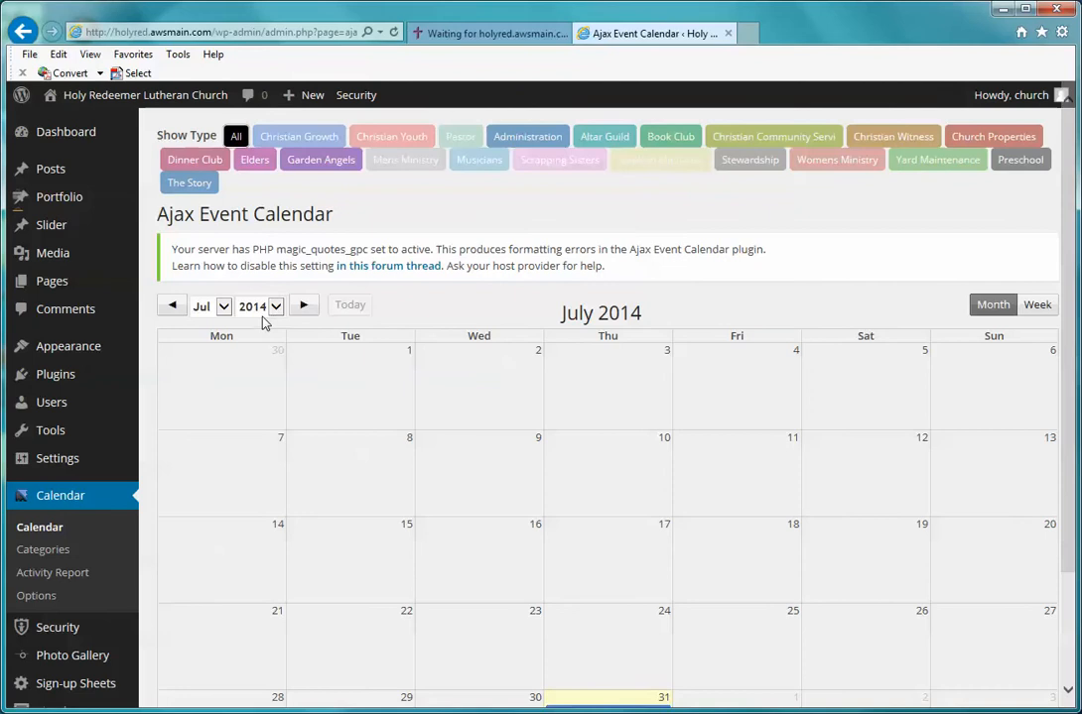
Step: Switch the admin calendar to August 2014 and add an event on Saturday the 16th
{"action": "left_click", "coordinate": [225, 308]}
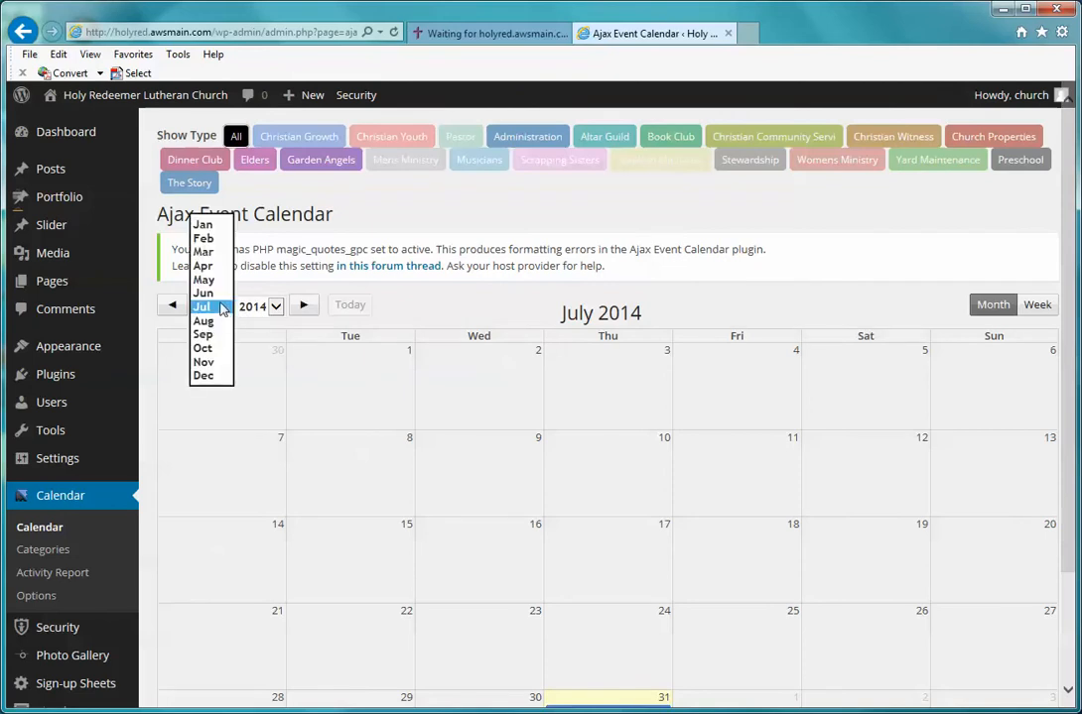
{"action": "left_click", "coordinate": [208, 321]}
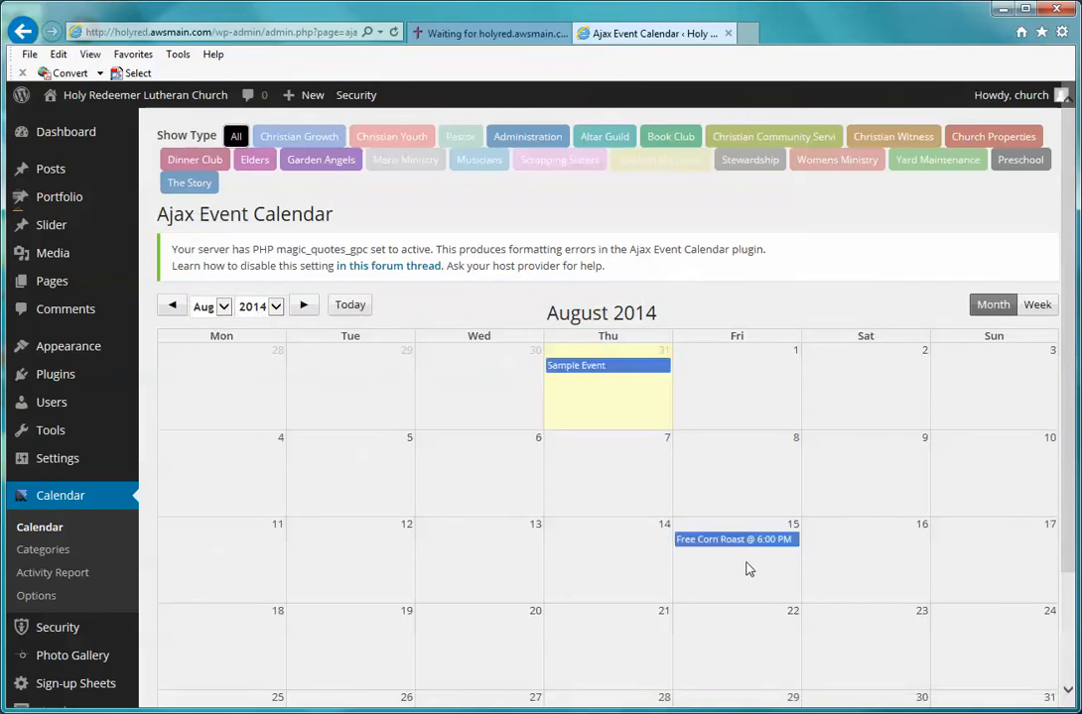
{"action": "left_click", "coordinate": [858, 548]}
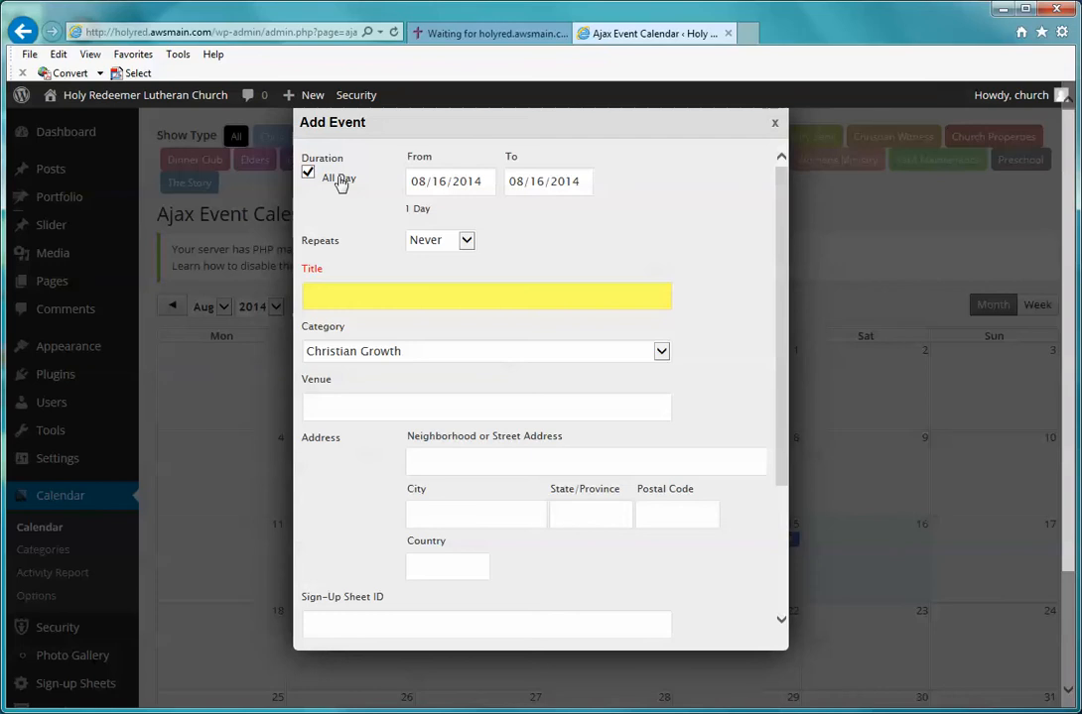
Step: Make the event timed, running from 05:00 PM to 08:00 PM
{"action": "left_click", "coordinate": [308, 174]}
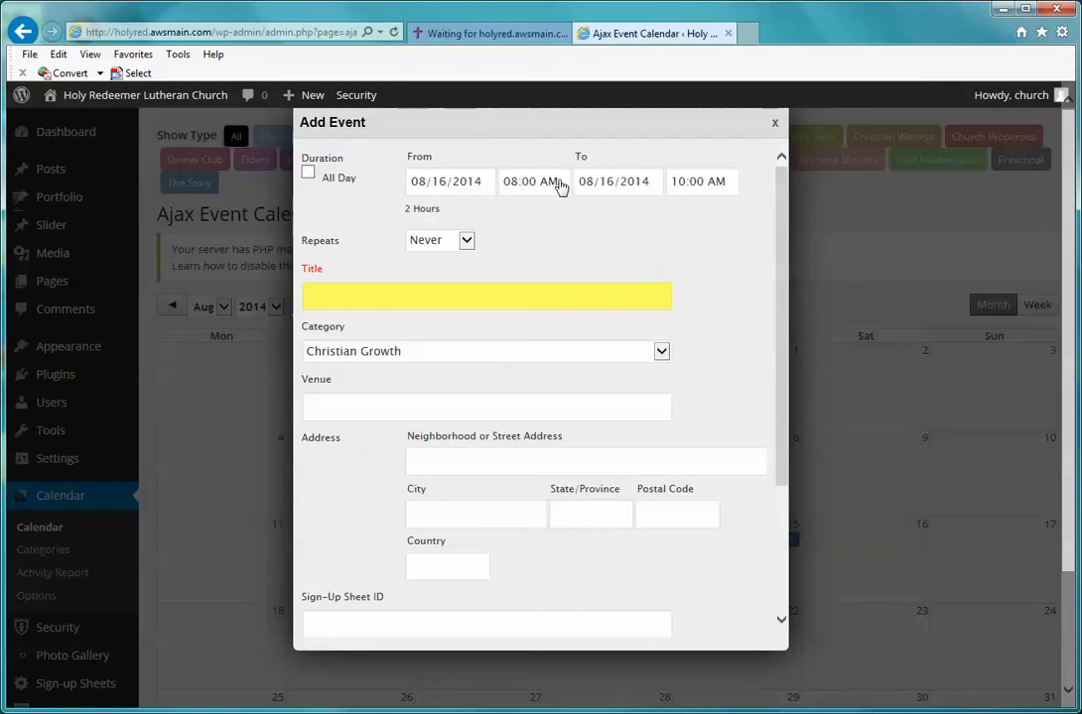
{"action": "left_click", "coordinate": [559, 187]}
{"action": "left_click_drag", "start_coordinate": [563, 213], "coordinate": [569, 310]}
{"action": "left_click", "coordinate": [545, 302]}
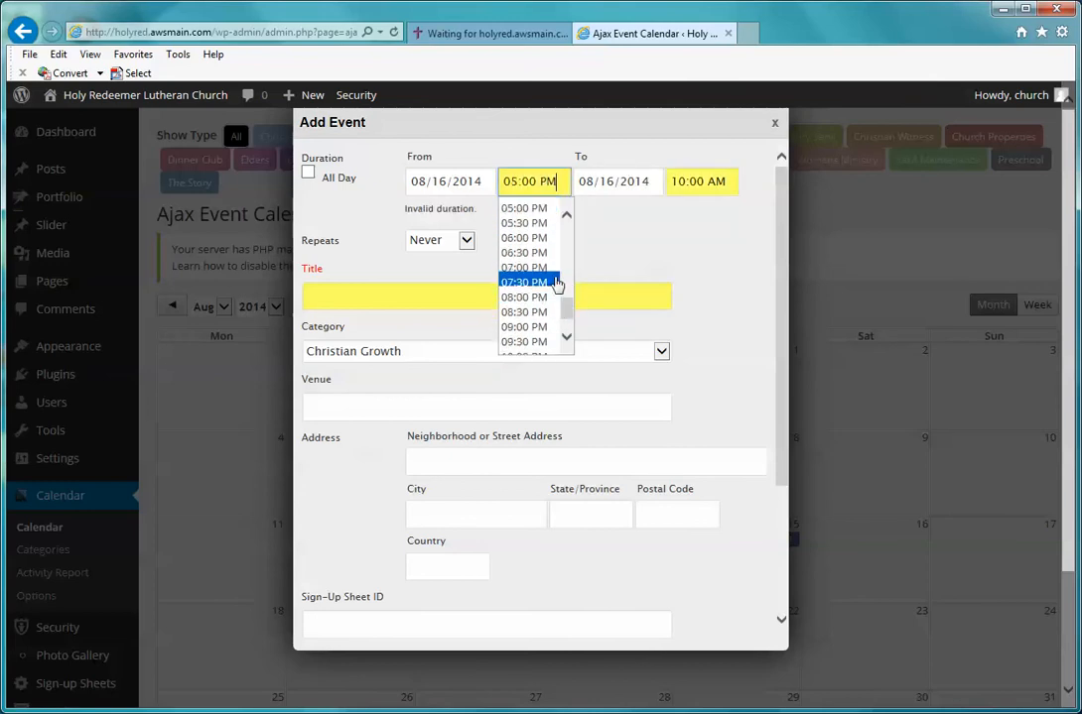
{"action": "left_click", "coordinate": [621, 182]}
{"action": "left_click", "coordinate": [703, 183]}
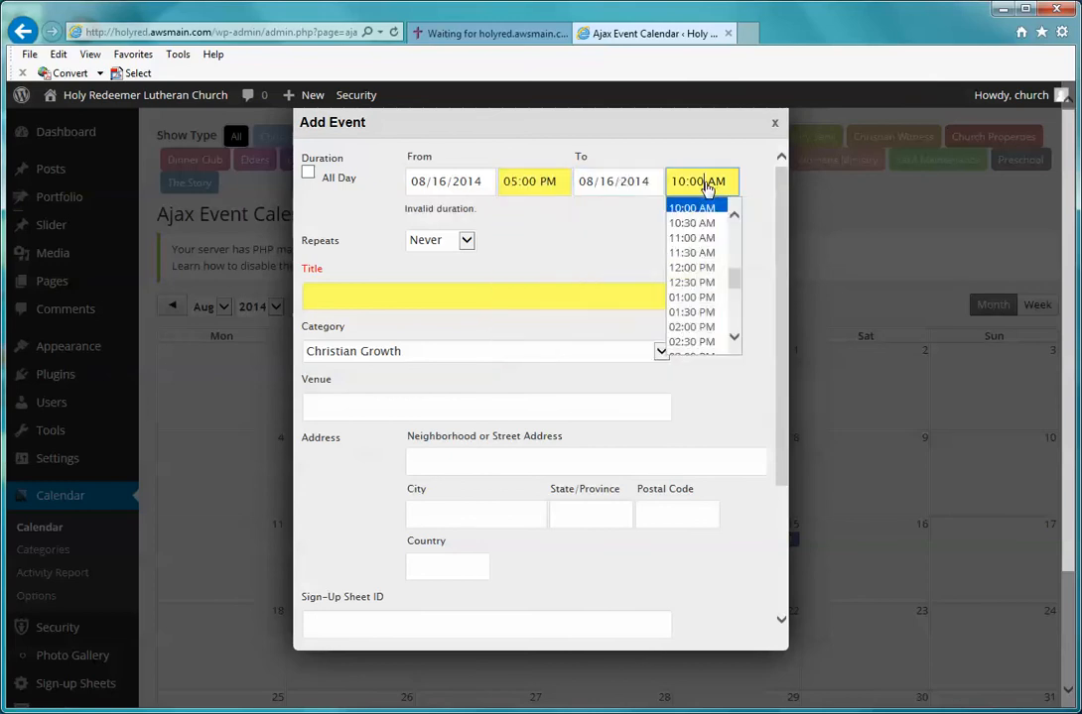
{"action": "left_click_drag", "start_coordinate": [734, 280], "coordinate": [734, 310]}
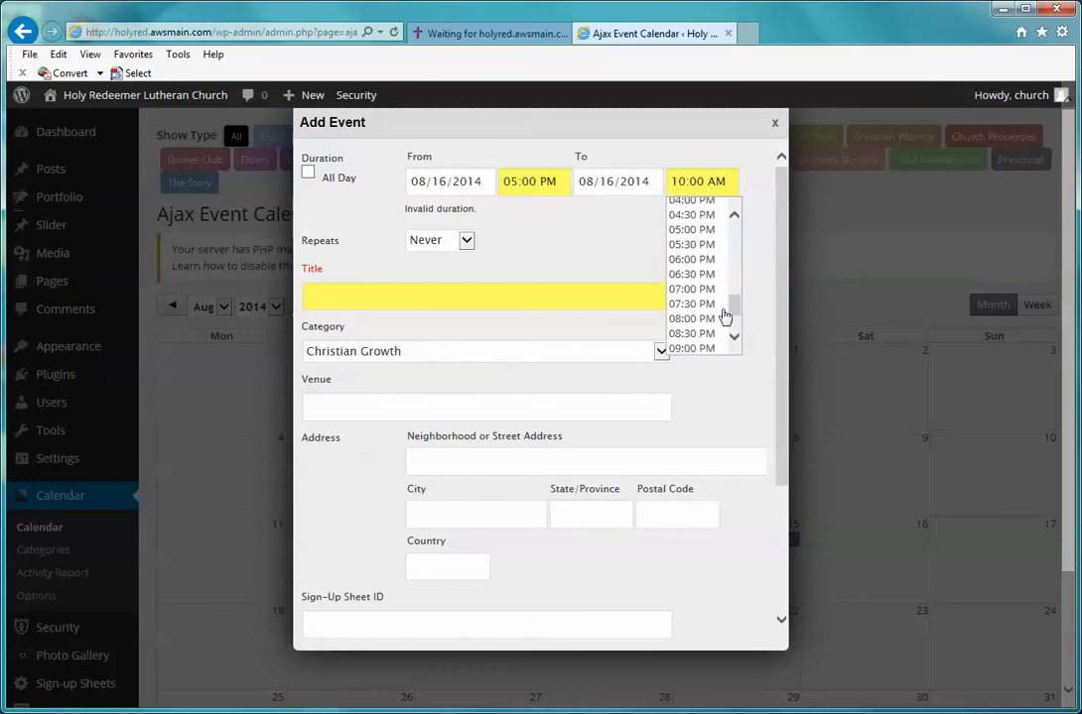
{"action": "left_click", "coordinate": [700, 319]}
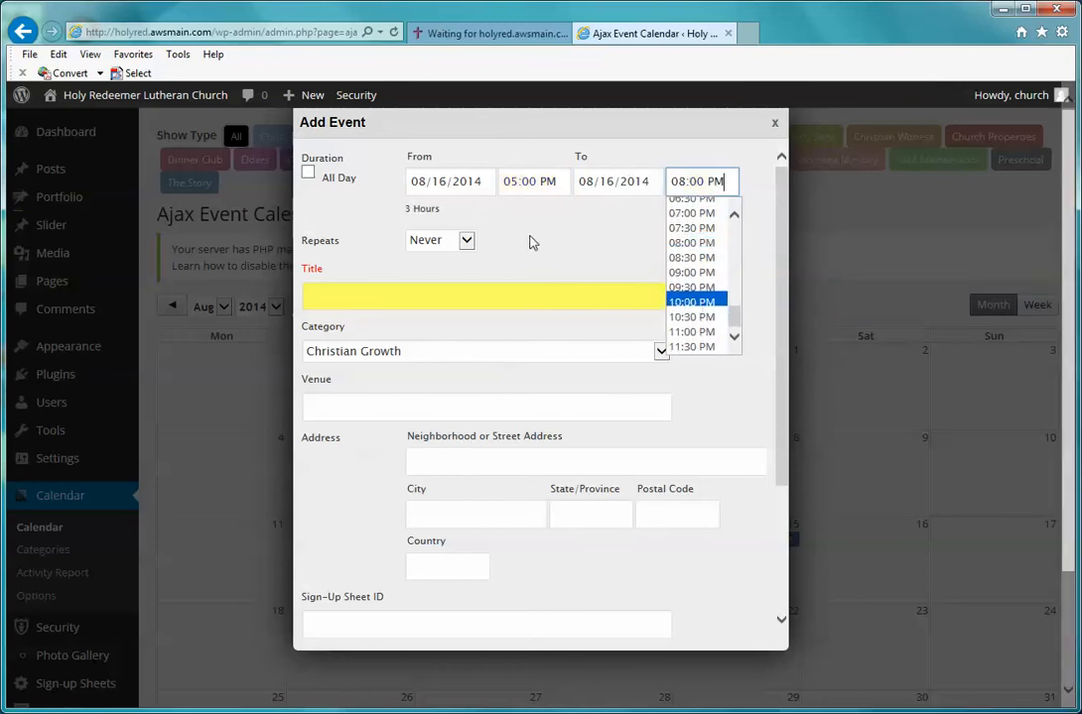
{"action": "left_click", "coordinate": [531, 240]}
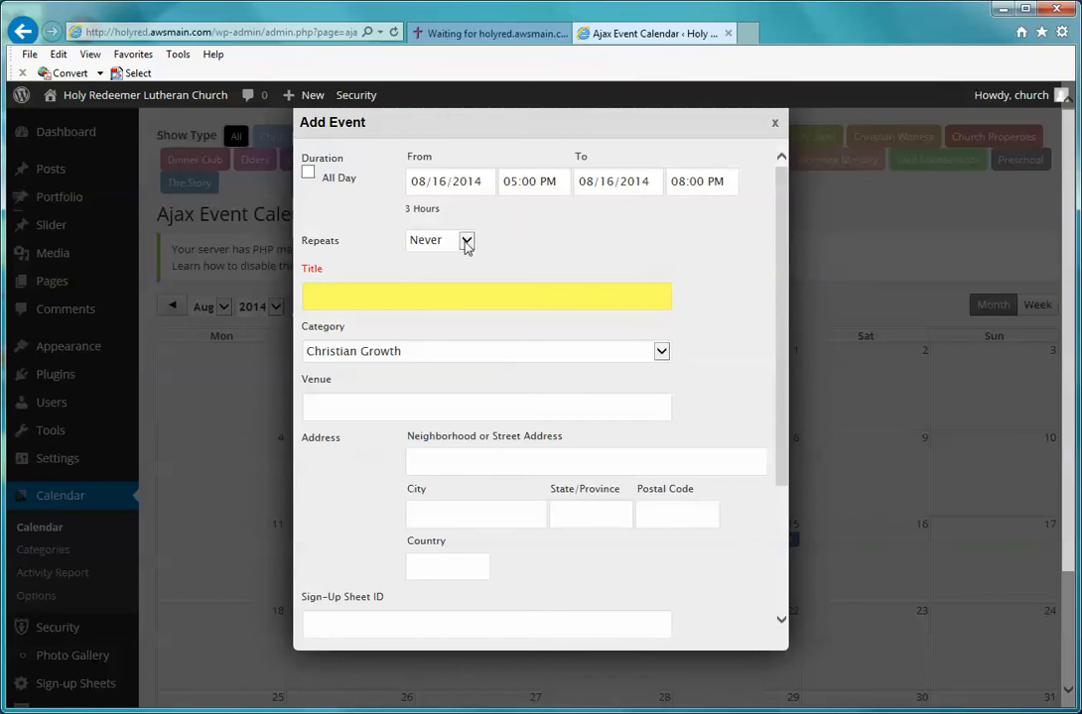
Step: Keep the event's Repeats setting at Never
{"action": "left_click", "coordinate": [466, 241]}
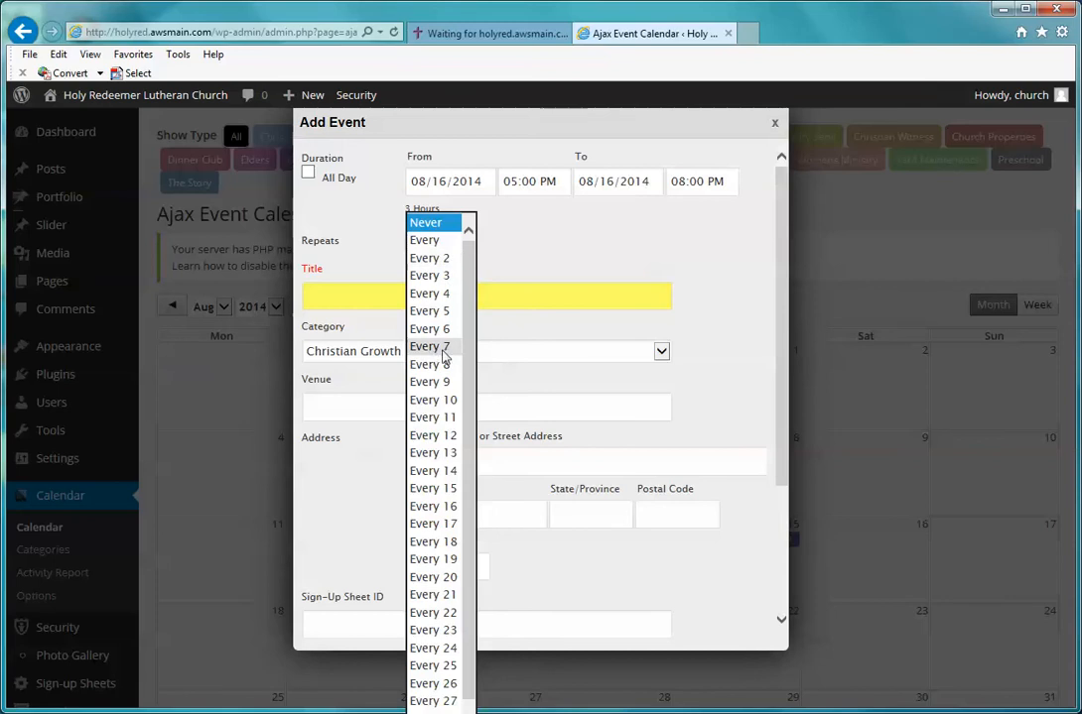
{"action": "left_click", "coordinate": [438, 224]}
{"action": "left_click", "coordinate": [515, 220]}
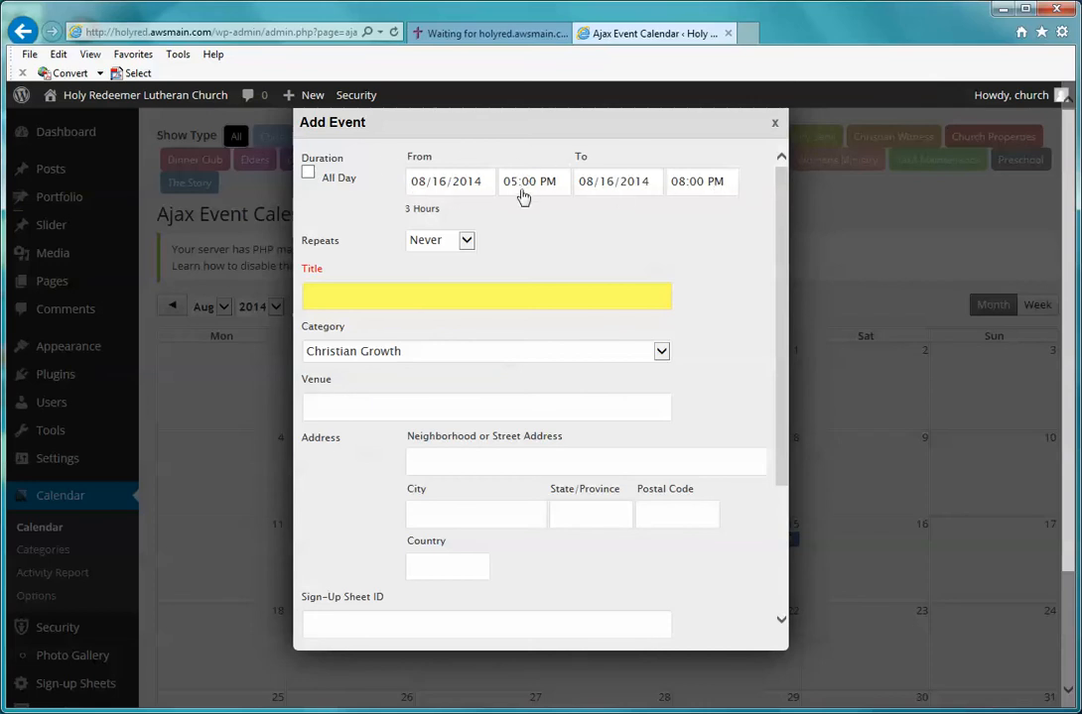
Step: Title the event 'Mens Ministry BBQ' and file it under the Mens Ministry category
{"action": "left_click", "coordinate": [406, 291]}
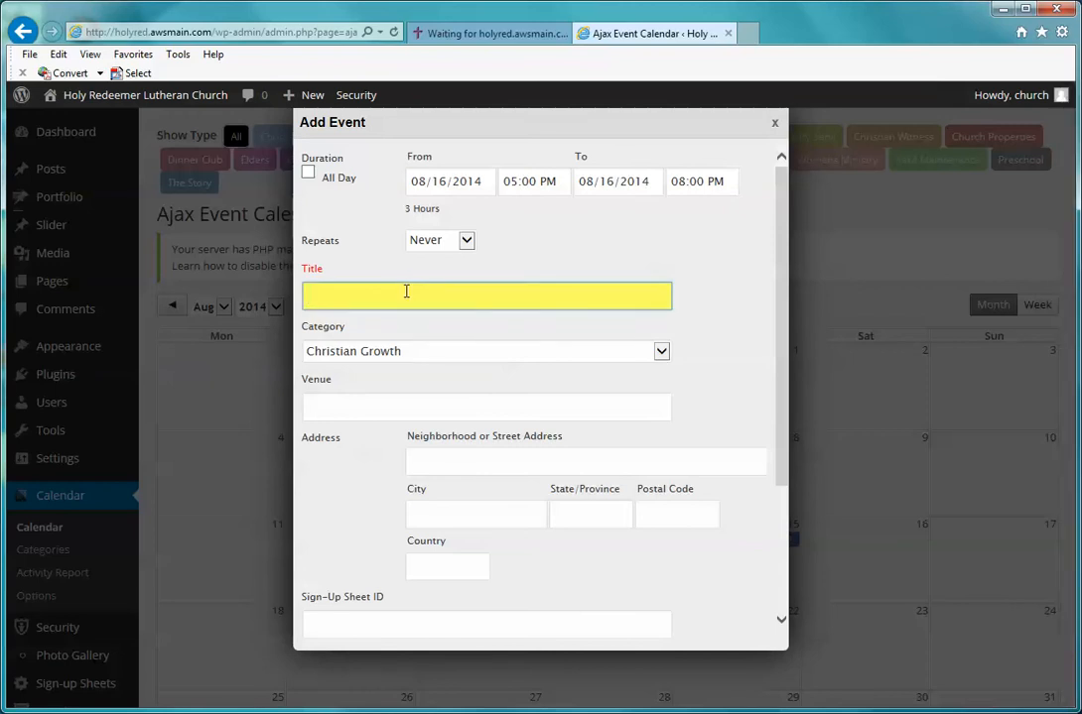
{"action": "type", "text": "Men's Ministry BBQ"}
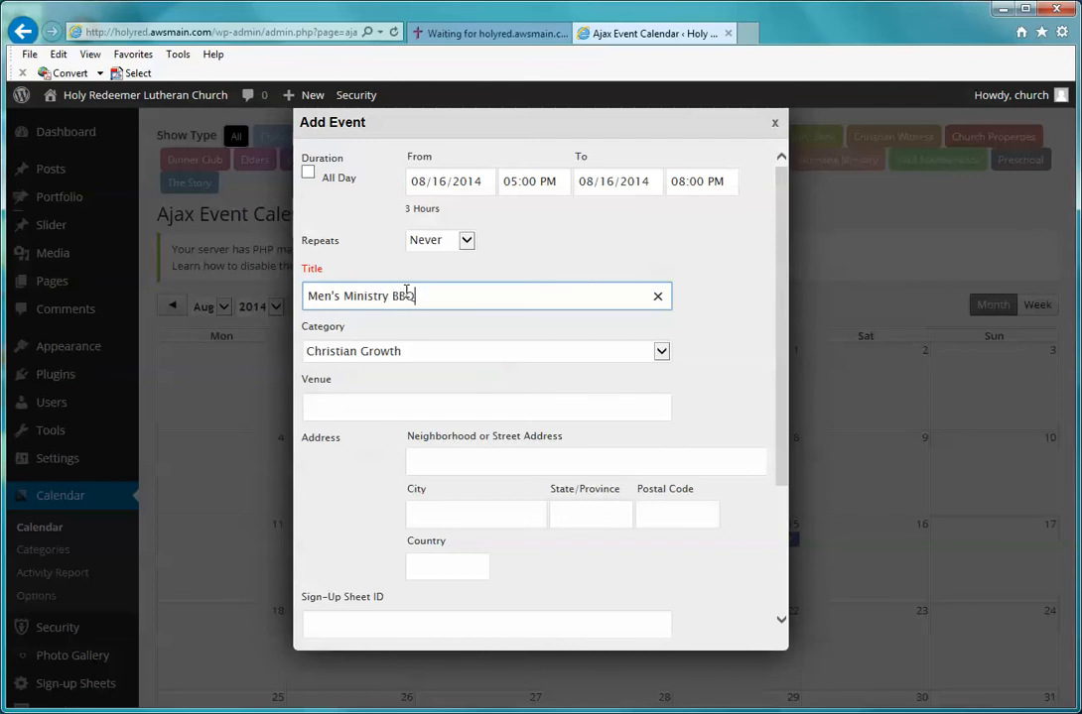
{"action": "left_click", "coordinate": [368, 359]}
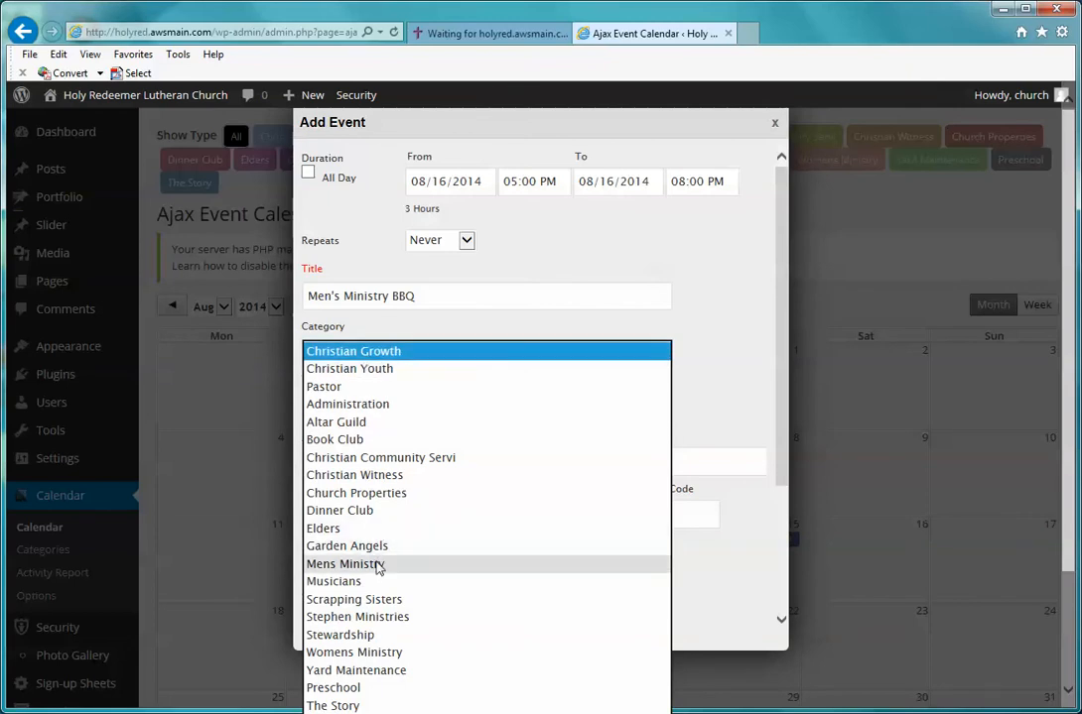
{"action": "left_click", "coordinate": [378, 566]}
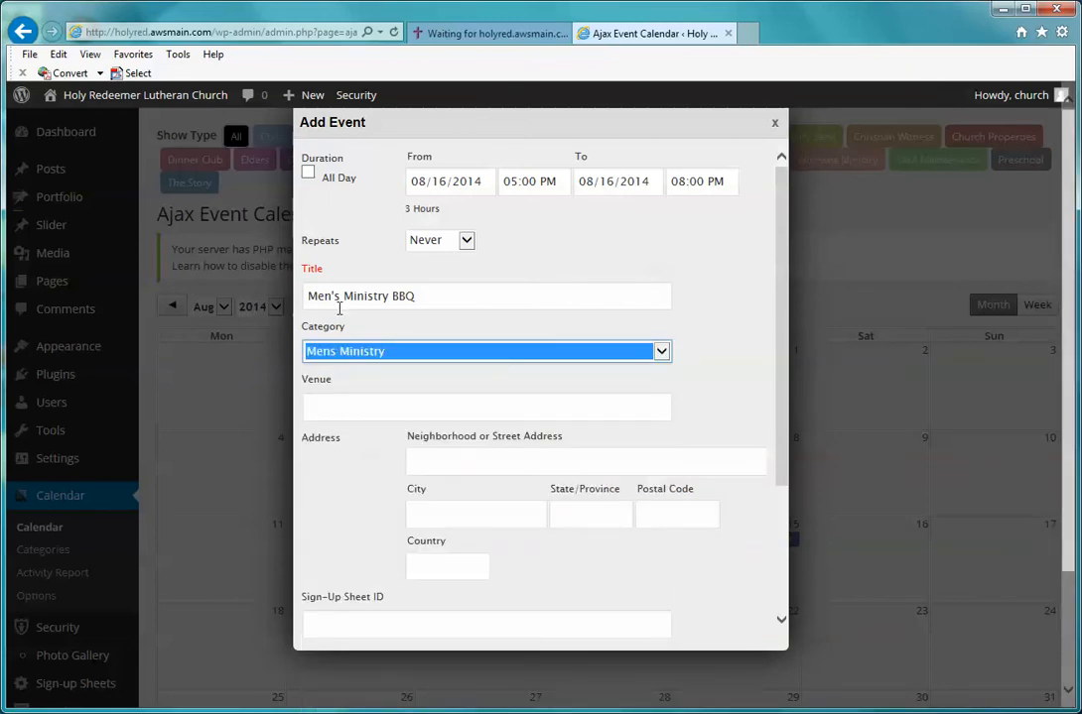
{"action": "left_click", "coordinate": [339, 297]}
{"action": "key", "text": "BackSpace"}
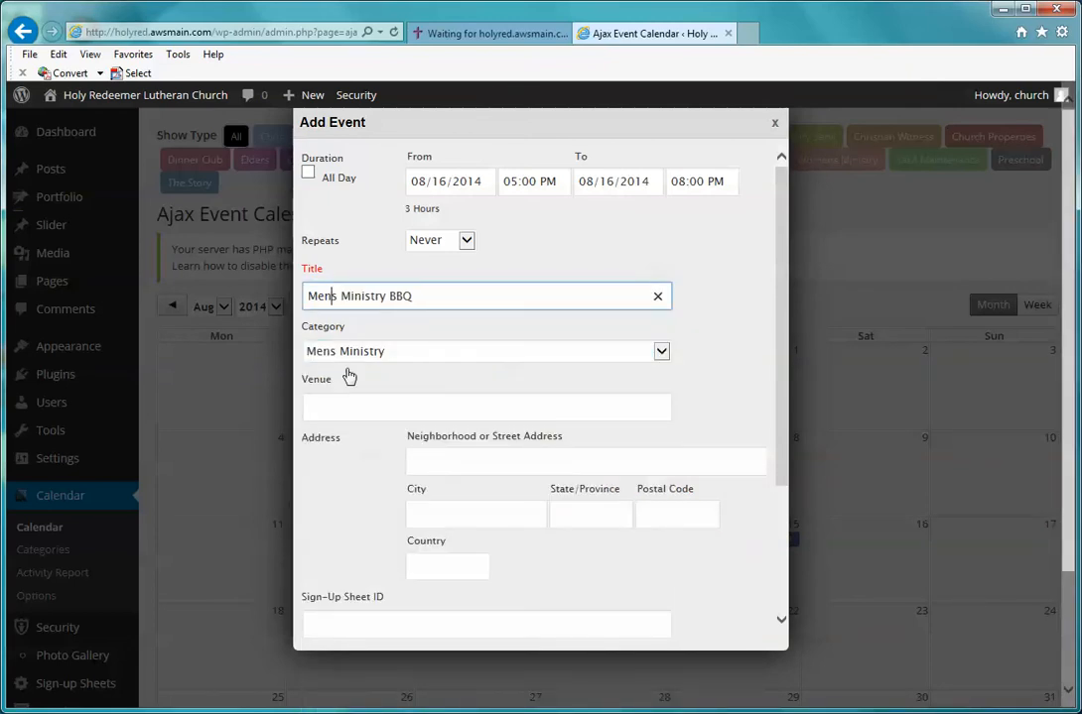
{"action": "left_click", "coordinate": [694, 326]}
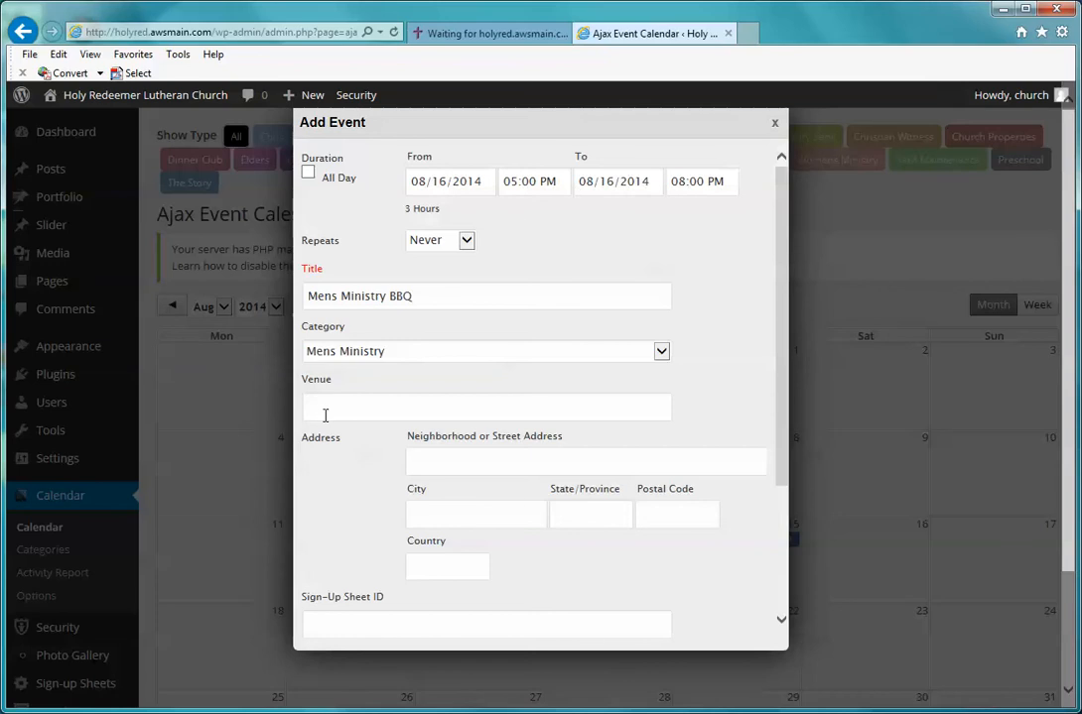
Step: Enter Church as the venue and a 'Join us for a BBQ' description
{"action": "left_click", "coordinate": [324, 415]}
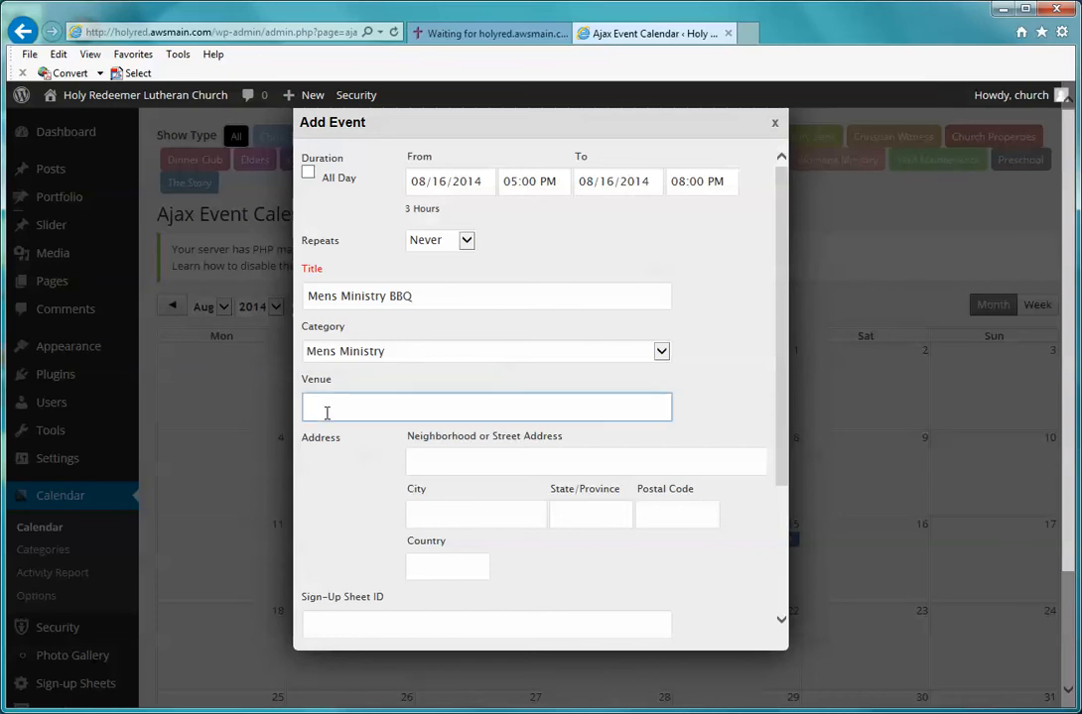
{"action": "type", "text": "Church"}
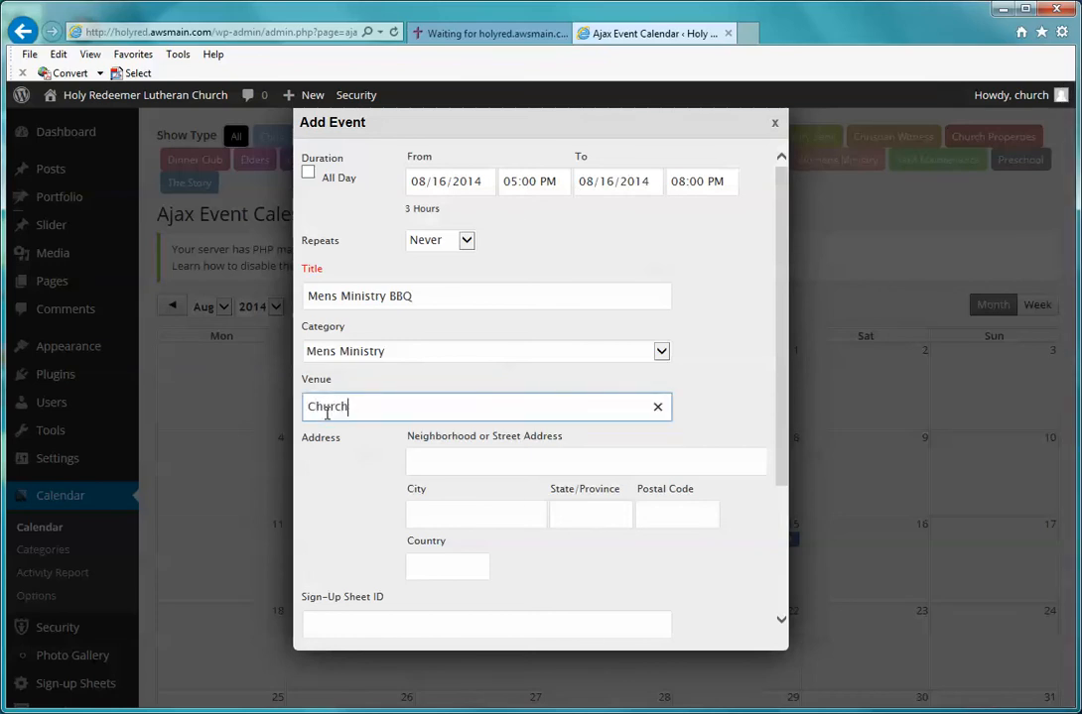
{"action": "left_click", "coordinate": [431, 460]}
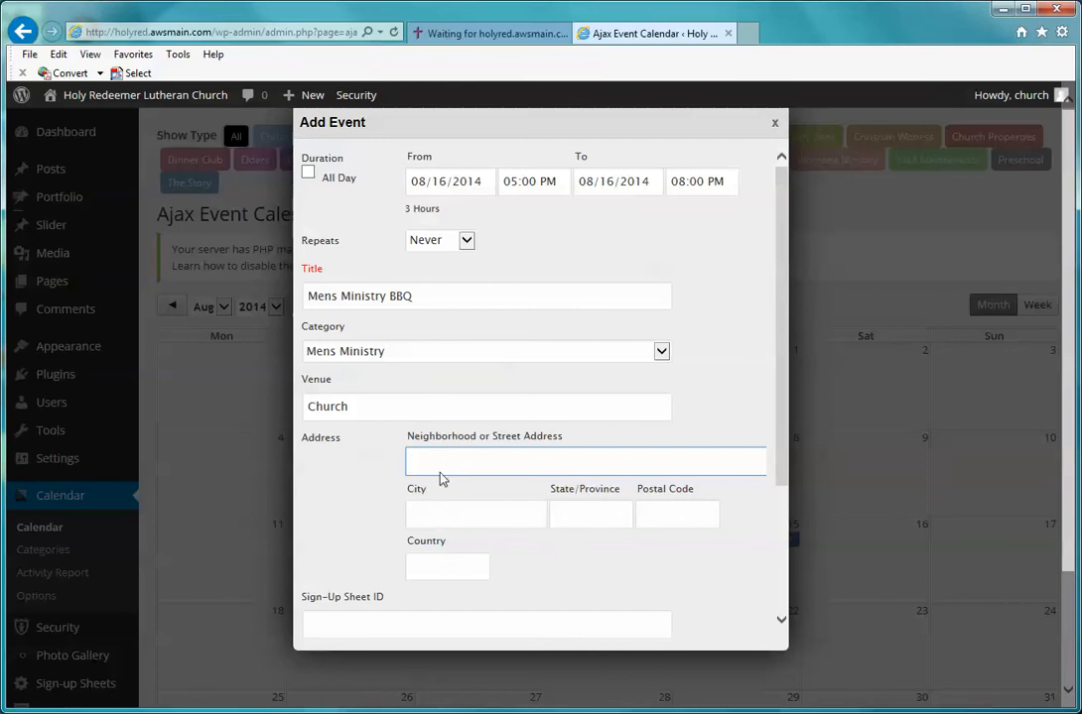
{"action": "scroll", "coordinate": [296, 442], "scroll_direction": "down", "scroll_amount": 1}
{"action": "left_click", "coordinate": [347, 548]}
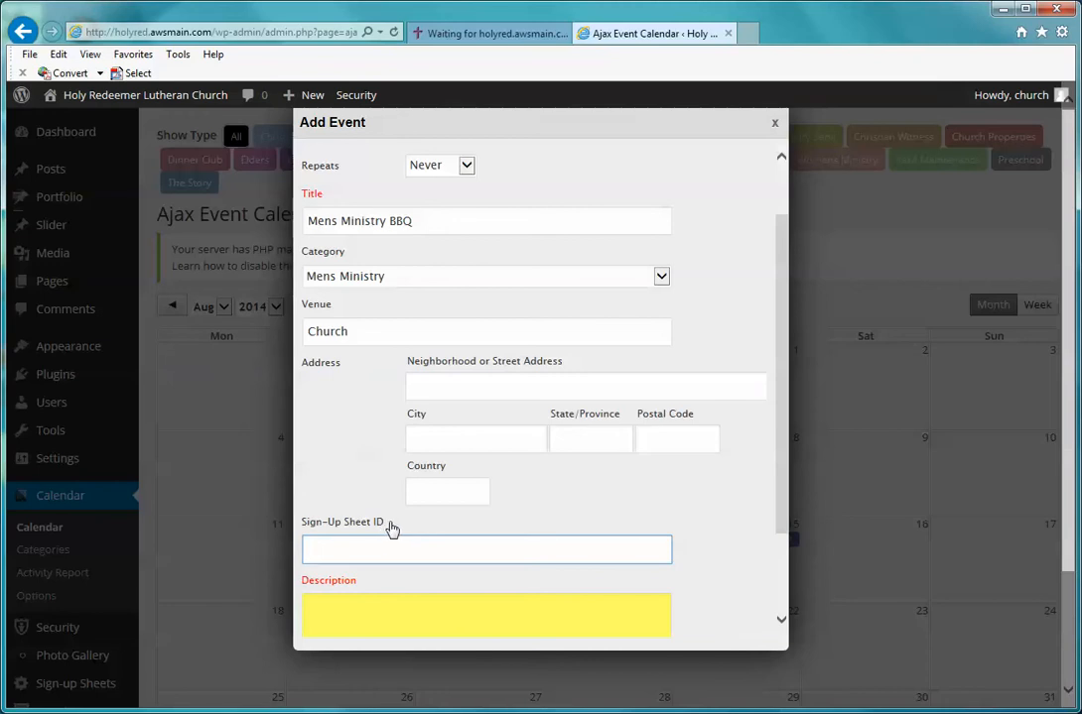
{"action": "left_click", "coordinate": [432, 388]}
{"action": "left_click", "coordinate": [430, 441]}
{"action": "left_click", "coordinate": [428, 383]}
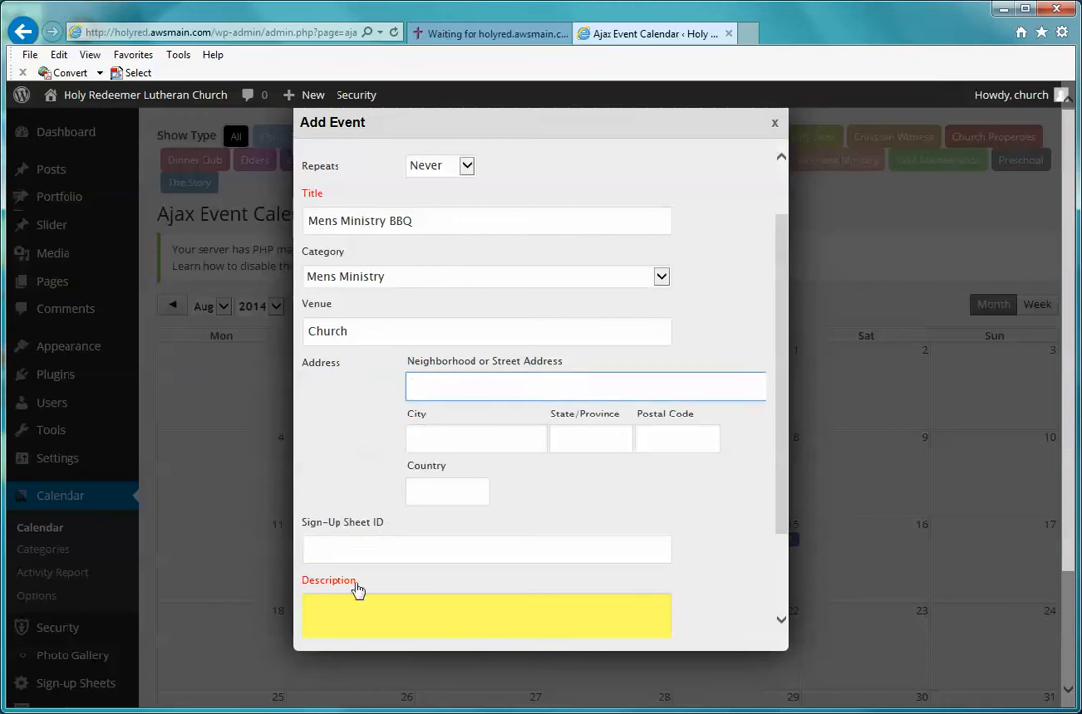
{"action": "left_click", "coordinate": [360, 607]}
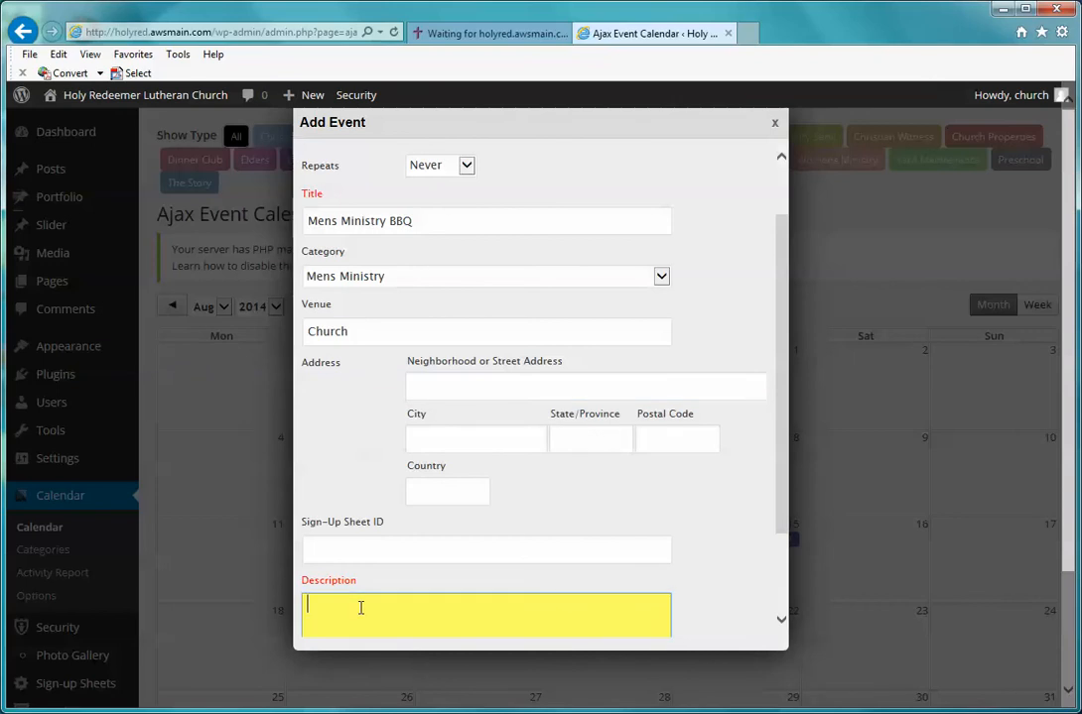
{"action": "type", "text": "Joi"}
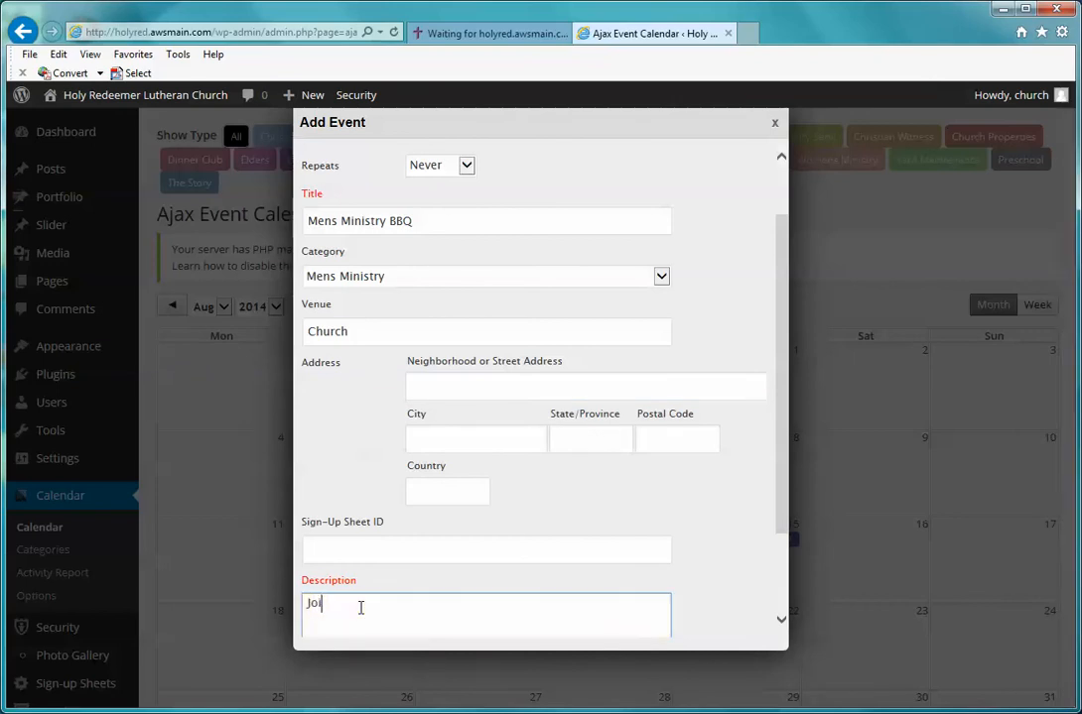
{"action": "type", "text": "n us for a BBQ."}
Step: Fill in the contact person's name and phone number, then add the event
{"action": "scroll", "coordinate": [691, 534], "scroll_direction": "down", "scroll_amount": 2}
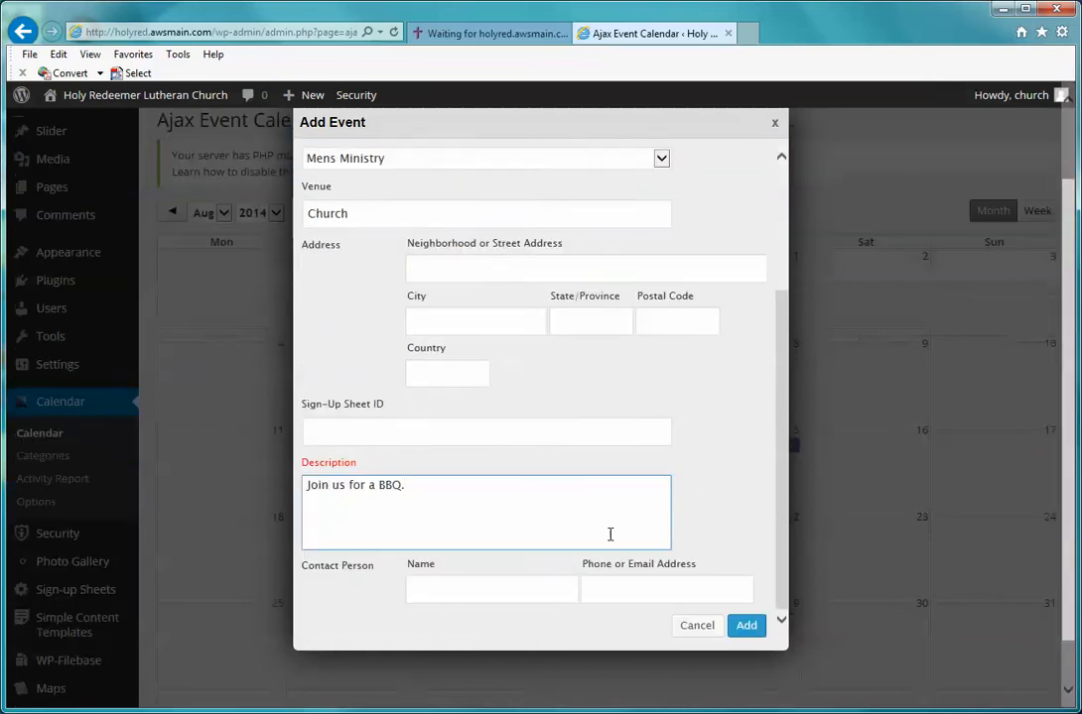
{"action": "left_click", "coordinate": [477, 595]}
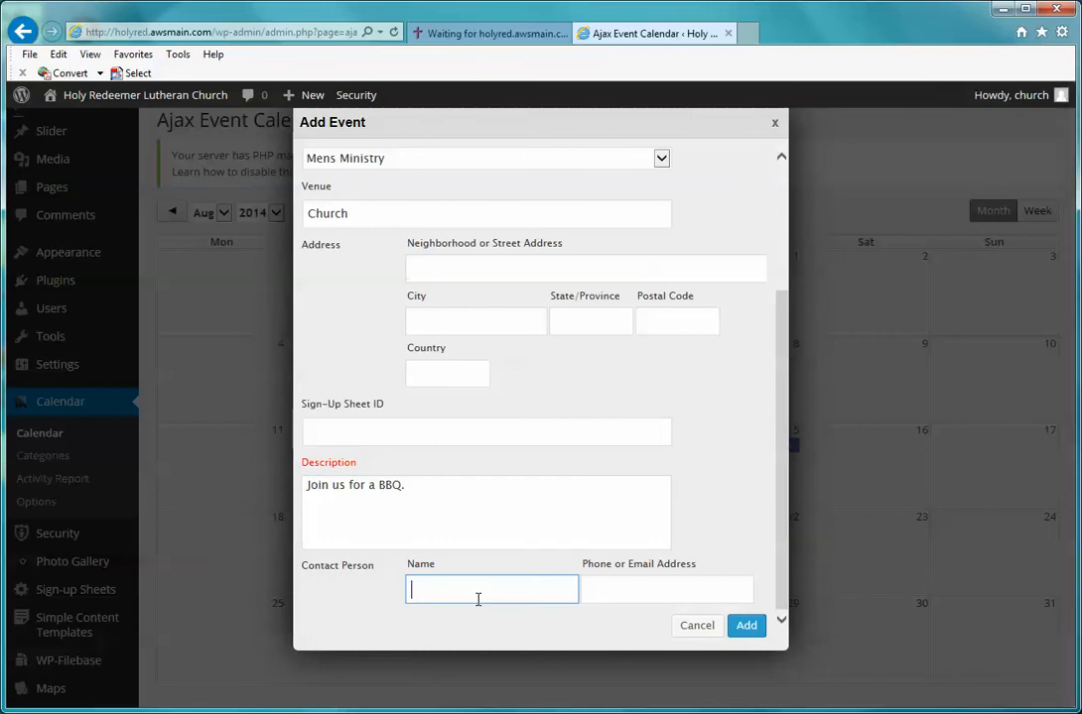
{"action": "type", "text": "John Smith"}
{"action": "key", "text": "Tab"}
{"action": "type", "text": "222-222-2222"}
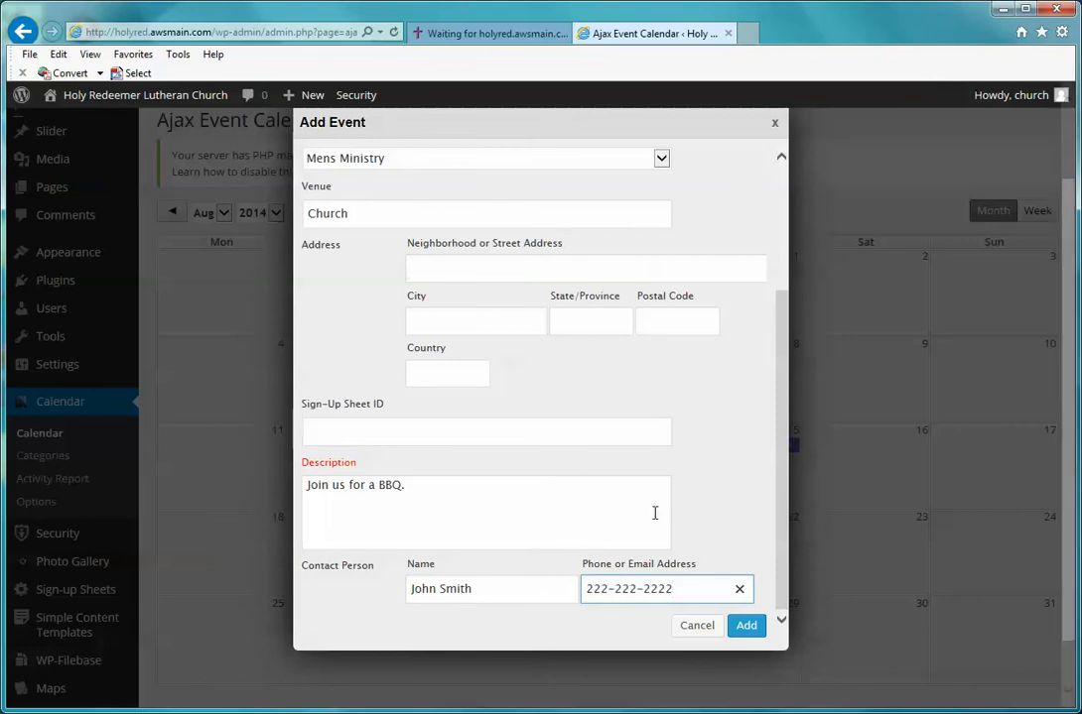
{"action": "left_click", "coordinate": [745, 629]}
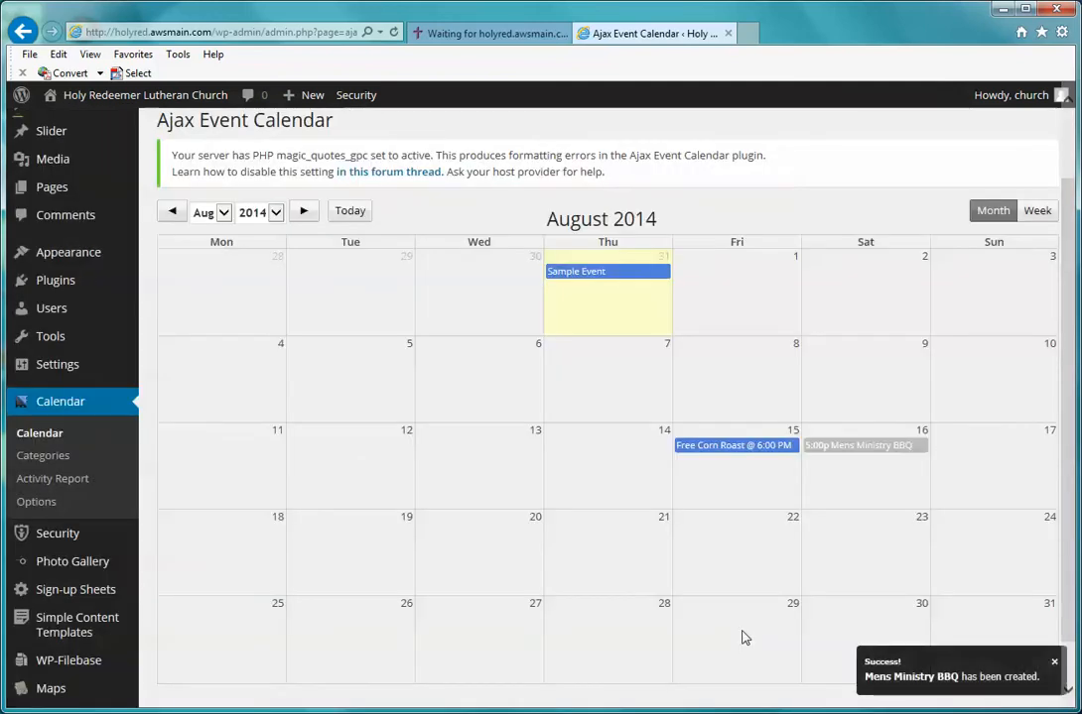
Step: Dismiss the accidental second Add Event form for August 16 and visit the public site
{"action": "left_click", "coordinate": [855, 474]}
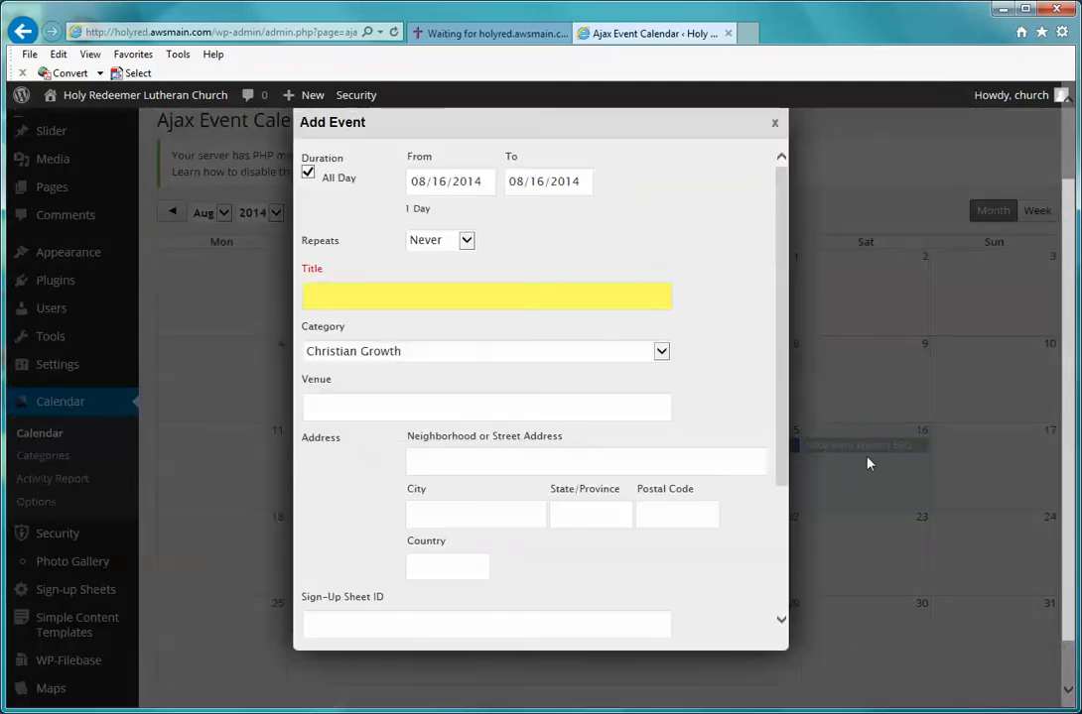
{"action": "left_click", "coordinate": [774, 122]}
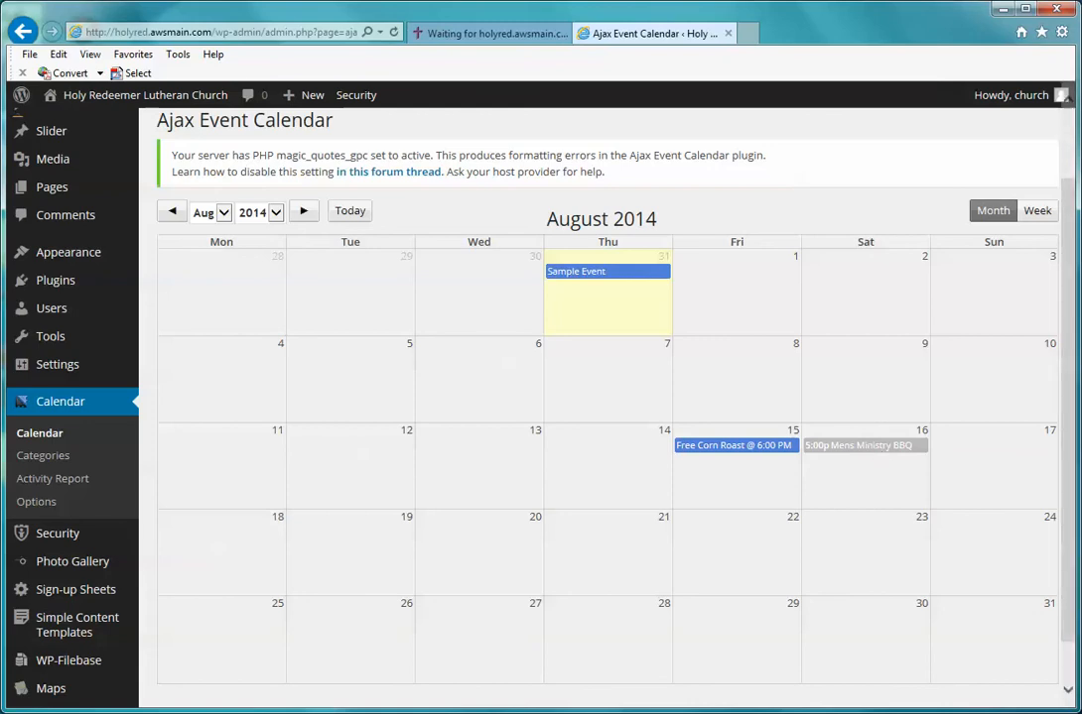
{"action": "left_click_drag", "start_coordinate": [1072, 380], "coordinate": [1066, 288]}
{"action": "left_click", "coordinate": [175, 99]}
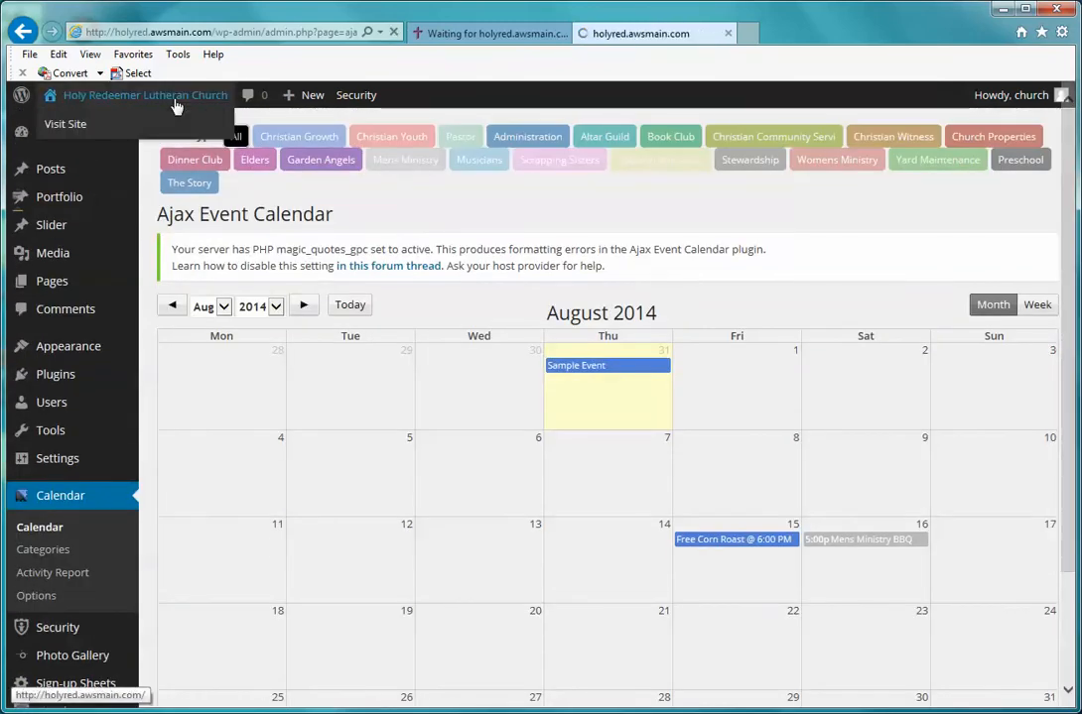
Step: Confirm Mens Ministry BBQ, August 16 at 5:00 pm, under Upcoming Events, then open View All
{"action": "scroll", "coordinate": [623, 248], "scroll_direction": "down", "scroll_amount": 4}
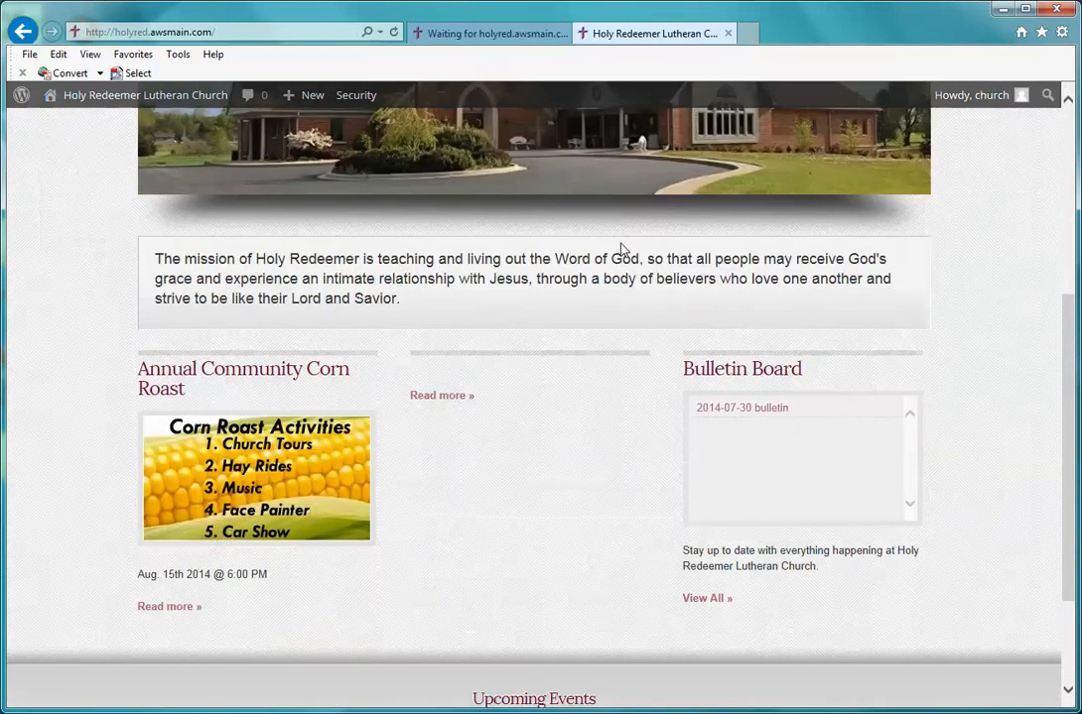
{"action": "scroll", "coordinate": [622, 249], "scroll_direction": "down", "scroll_amount": 3}
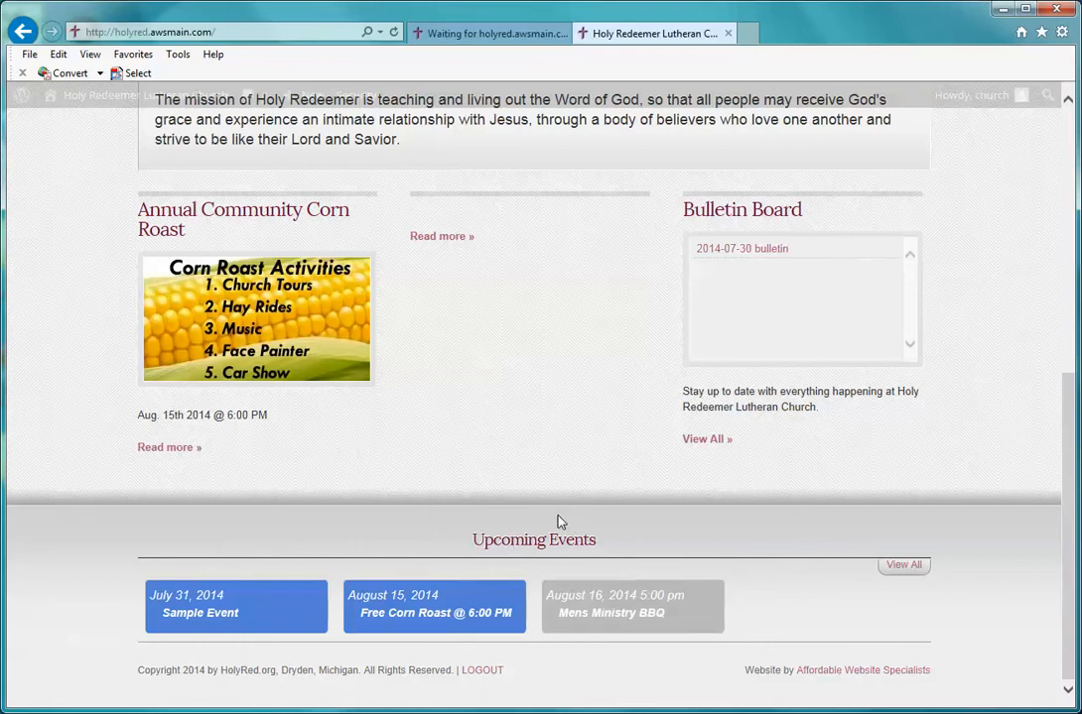
{"action": "left_click", "coordinate": [909, 569]}
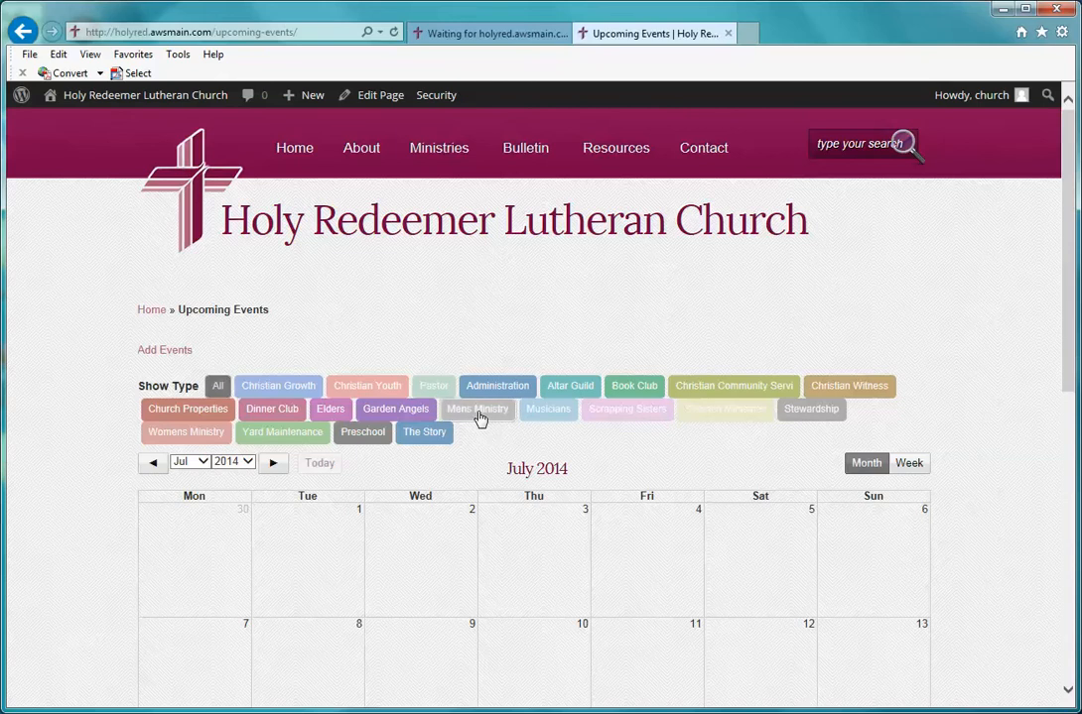
Step: Advance the public Upcoming Events calendar to August 2014, then return to the homepage tab
{"action": "scroll", "coordinate": [1001, 496], "scroll_direction": "down", "scroll_amount": 2}
{"action": "scroll", "coordinate": [1000, 496], "scroll_direction": "down", "scroll_amount": 1}
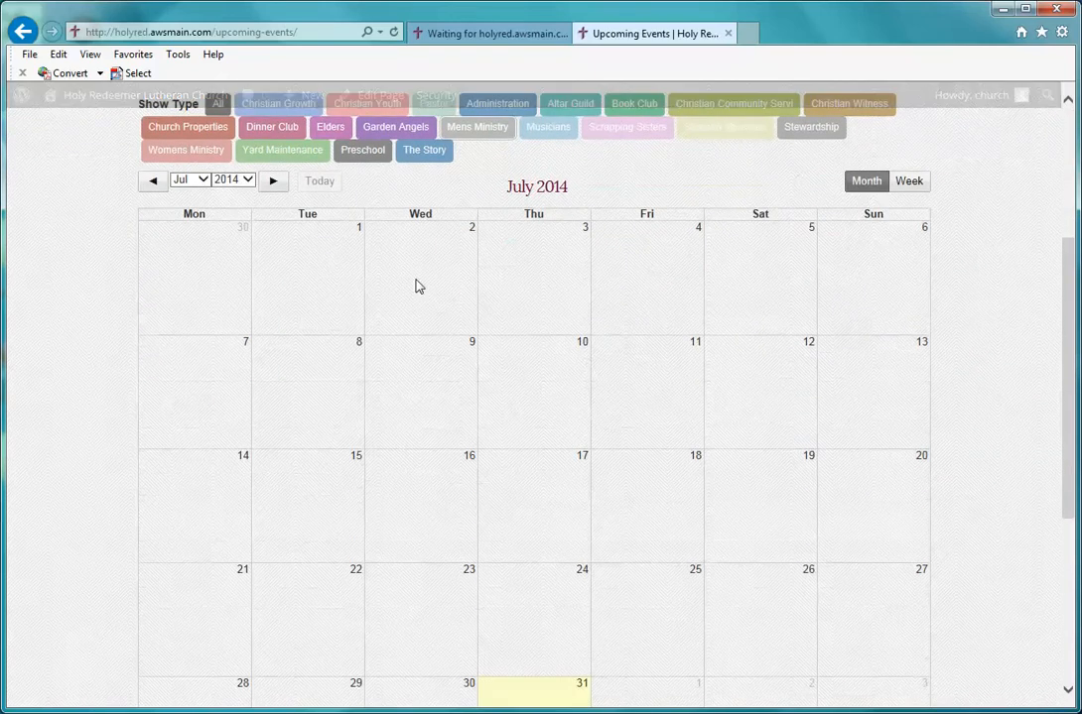
{"action": "left_click", "coordinate": [269, 182]}
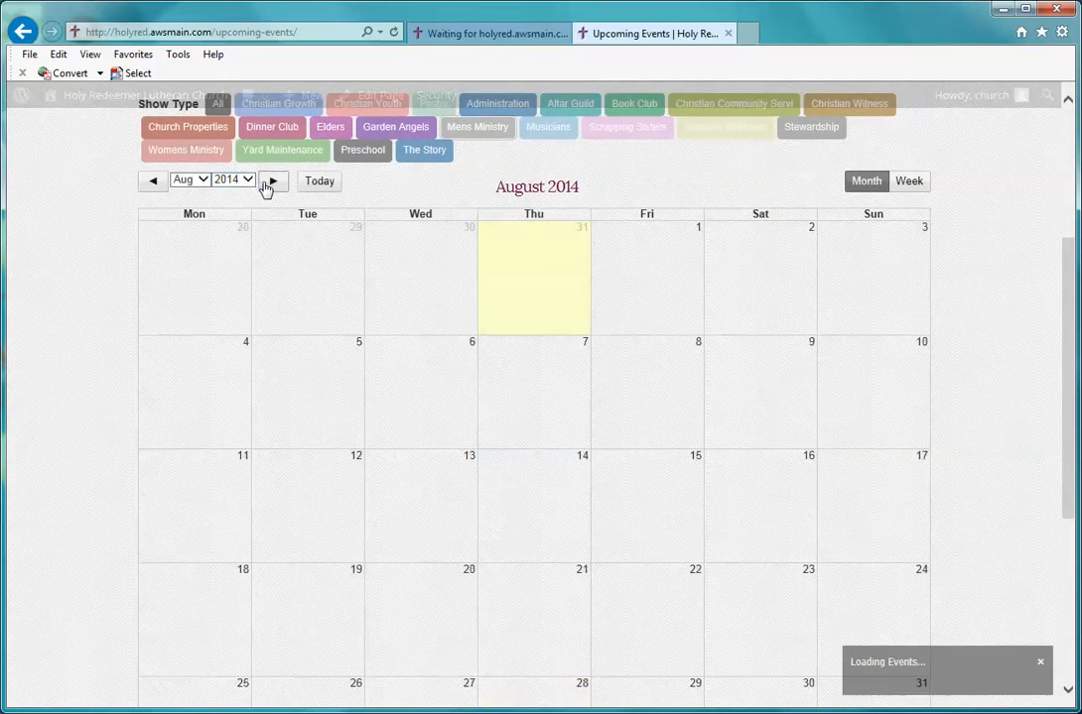
{"action": "scroll", "coordinate": [719, 352], "scroll_direction": "down", "scroll_amount": 1}
{"action": "scroll", "coordinate": [734, 399], "scroll_direction": "up", "scroll_amount": 4}
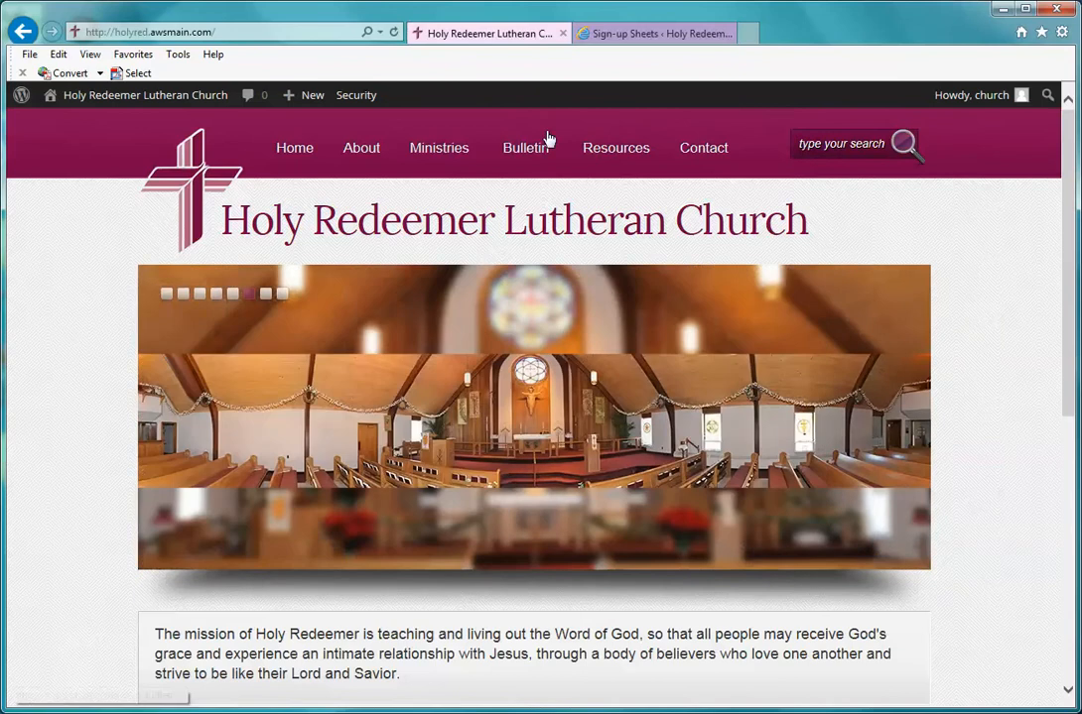
{"action": "mouse_move", "coordinate": [551, 140]}
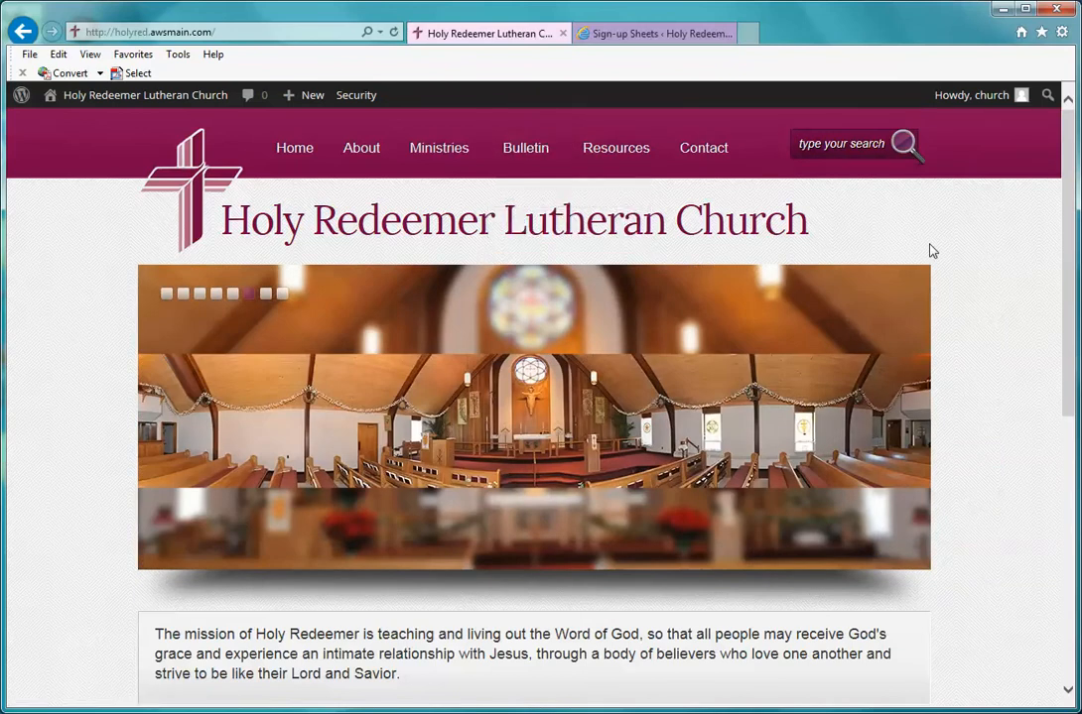
Step: Open the Mens Ministry BBQ event and follow its Event Sign-up Sheet link
{"action": "scroll", "coordinate": [930, 249], "scroll_direction": "down", "scroll_amount": 5}
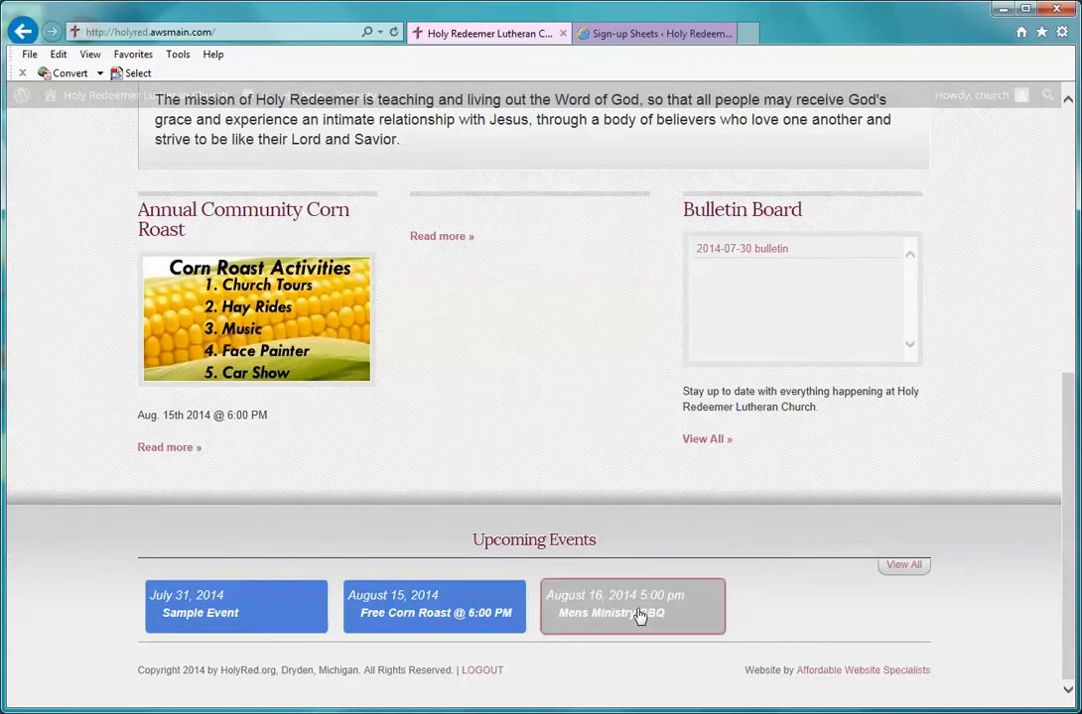
{"action": "left_click", "coordinate": [672, 606]}
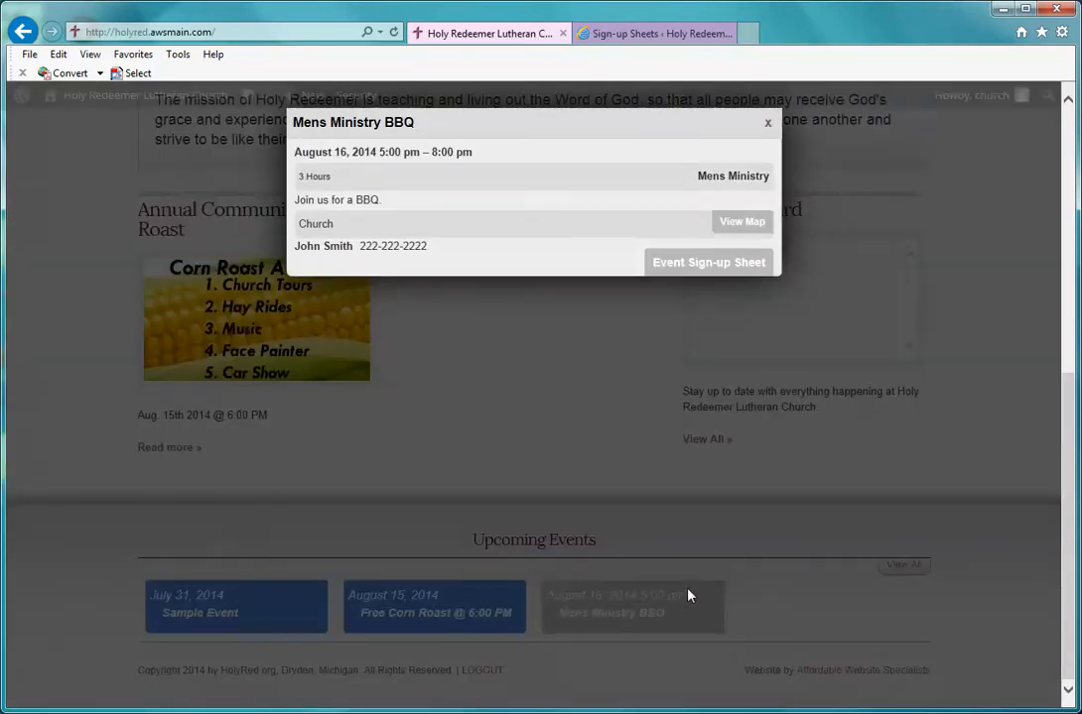
{"action": "left_click", "coordinate": [711, 261]}
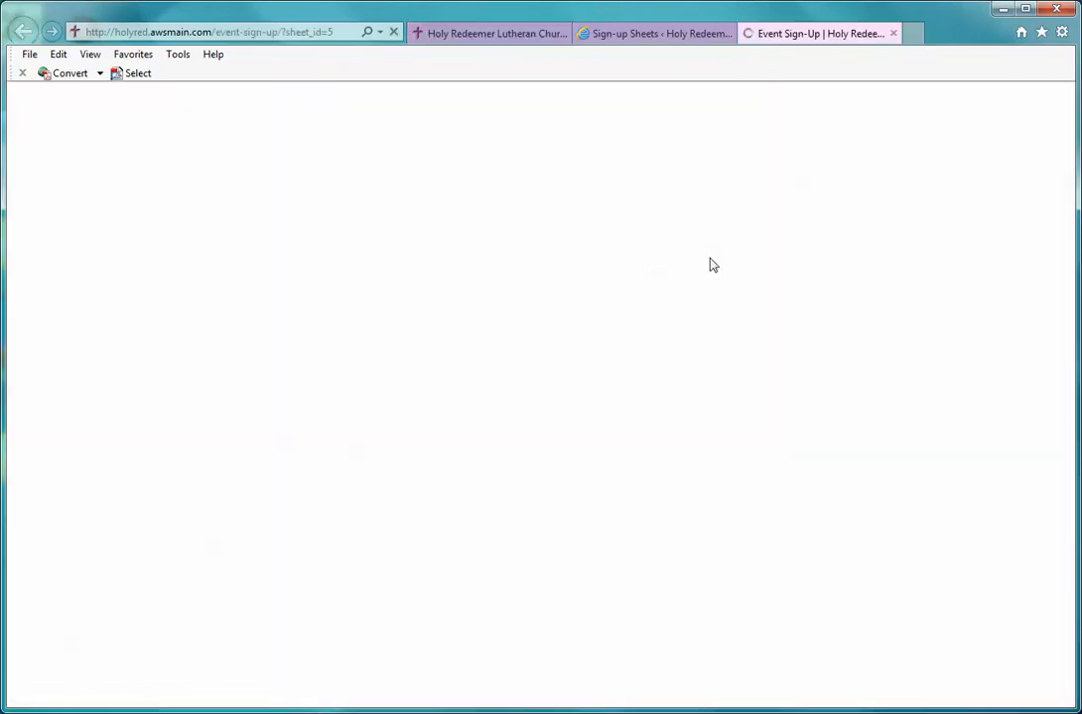
{"action": "scroll", "coordinate": [711, 265], "scroll_direction": "down", "scroll_amount": 2}
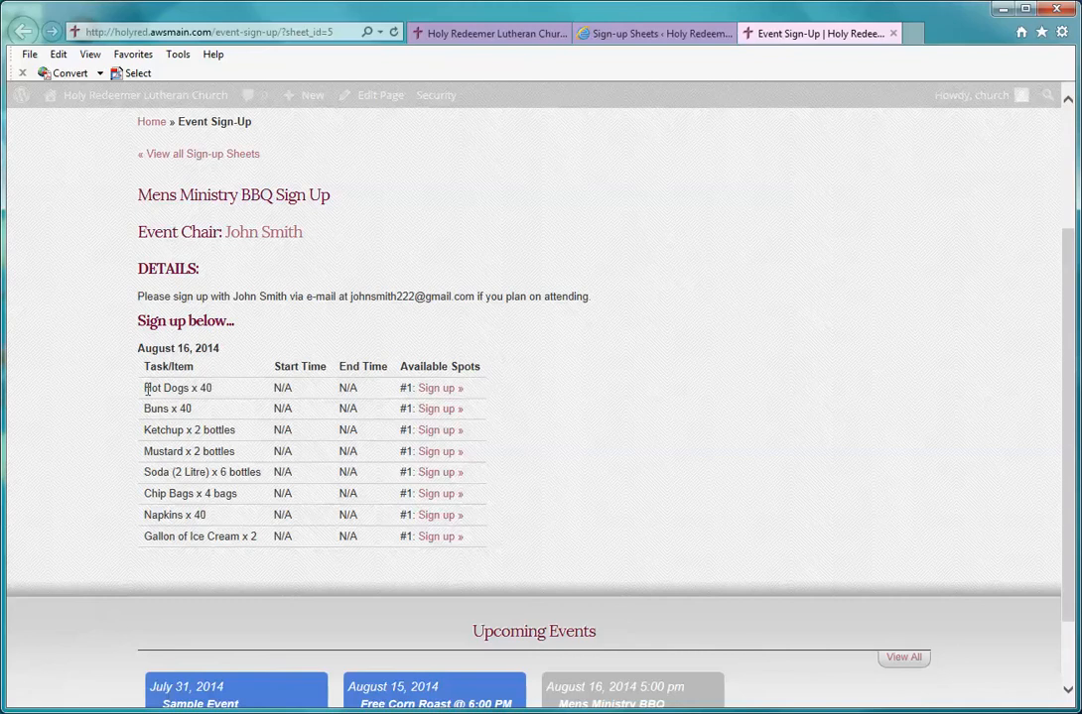
Step: Highlight the Hot Dogs x 40 task row on the sign-up page
{"action": "left_click_drag", "start_coordinate": [160, 388], "coordinate": [152, 421]}
{"action": "left_click", "coordinate": [235, 394]}
{"action": "left_click", "coordinate": [211, 417]}
{"action": "left_click_drag", "start_coordinate": [229, 391], "coordinate": [152, 392]}
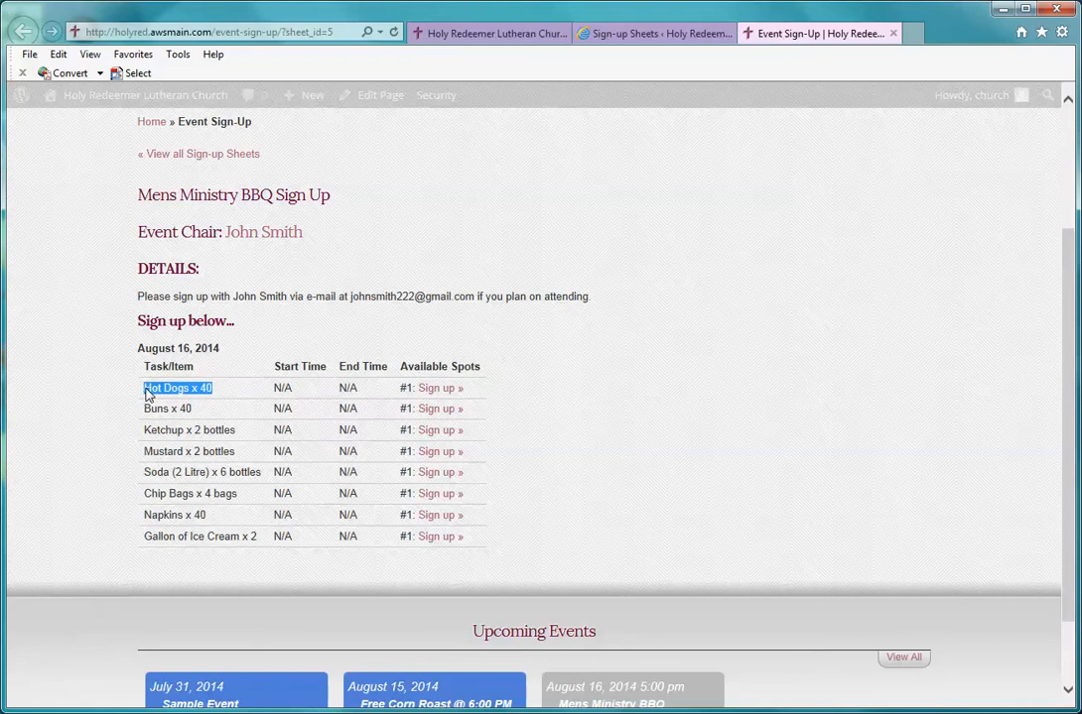
{"action": "left_click", "coordinate": [443, 391]}
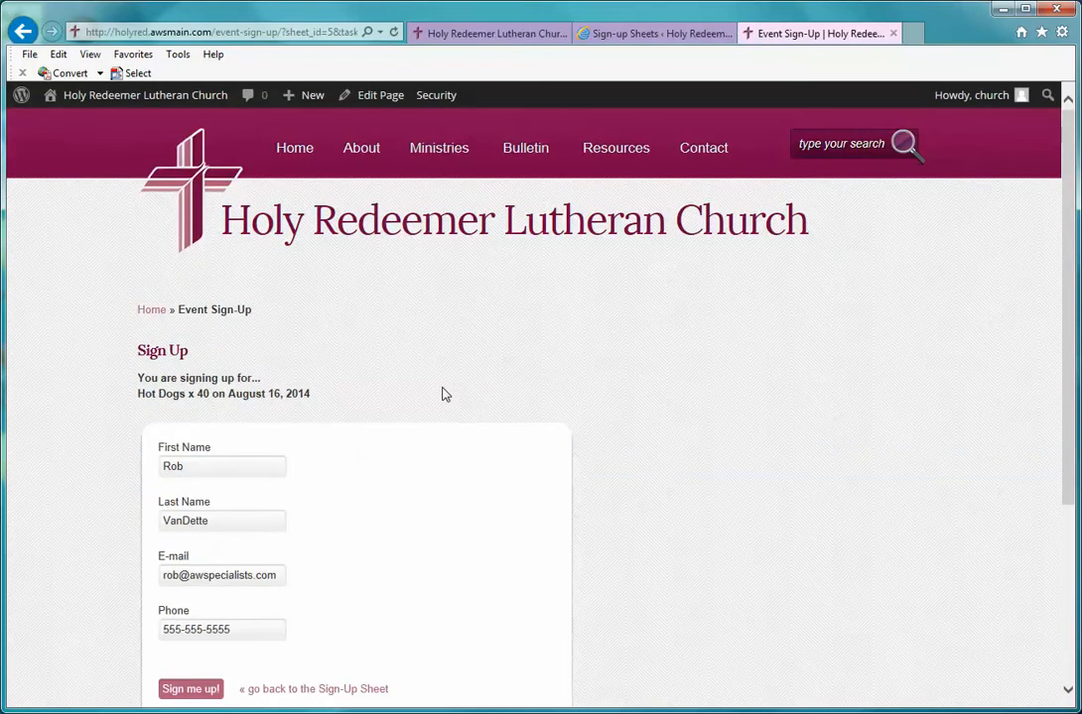
{"action": "scroll", "coordinate": [441, 394], "scroll_direction": "down", "scroll_amount": 1}
{"action": "left_click", "coordinate": [236, 377]}
{"action": "left_click", "coordinate": [234, 427]}
{"action": "left_click", "coordinate": [234, 480]}
{"action": "left_click", "coordinate": [234, 531]}
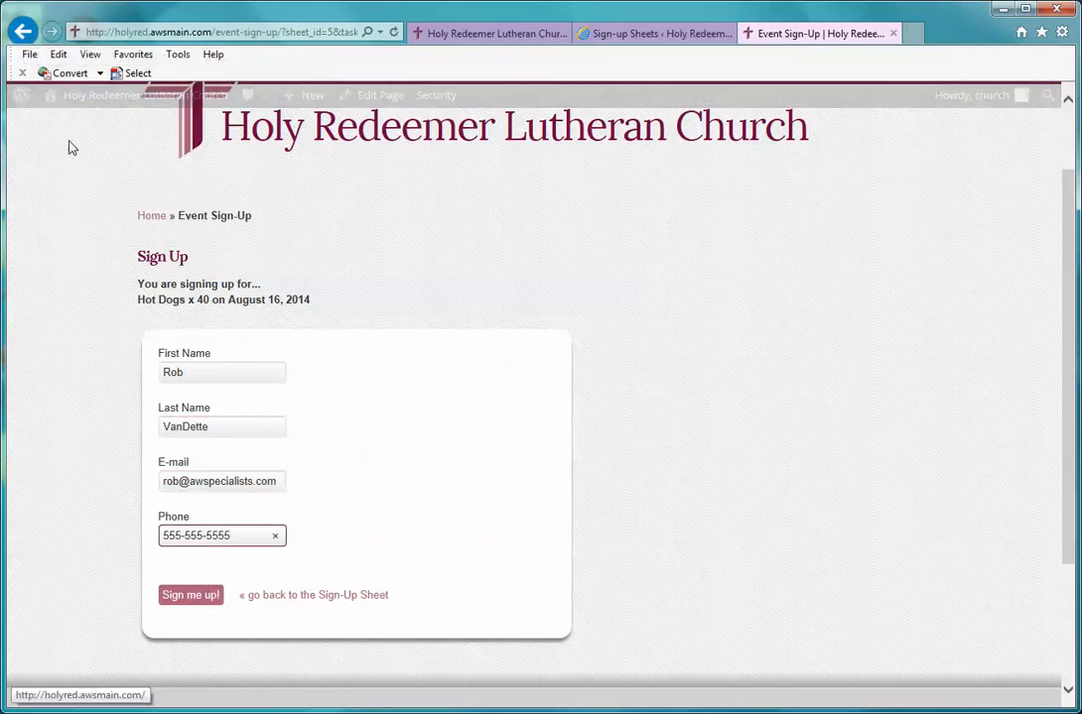
{"action": "left_click", "coordinate": [24, 32]}
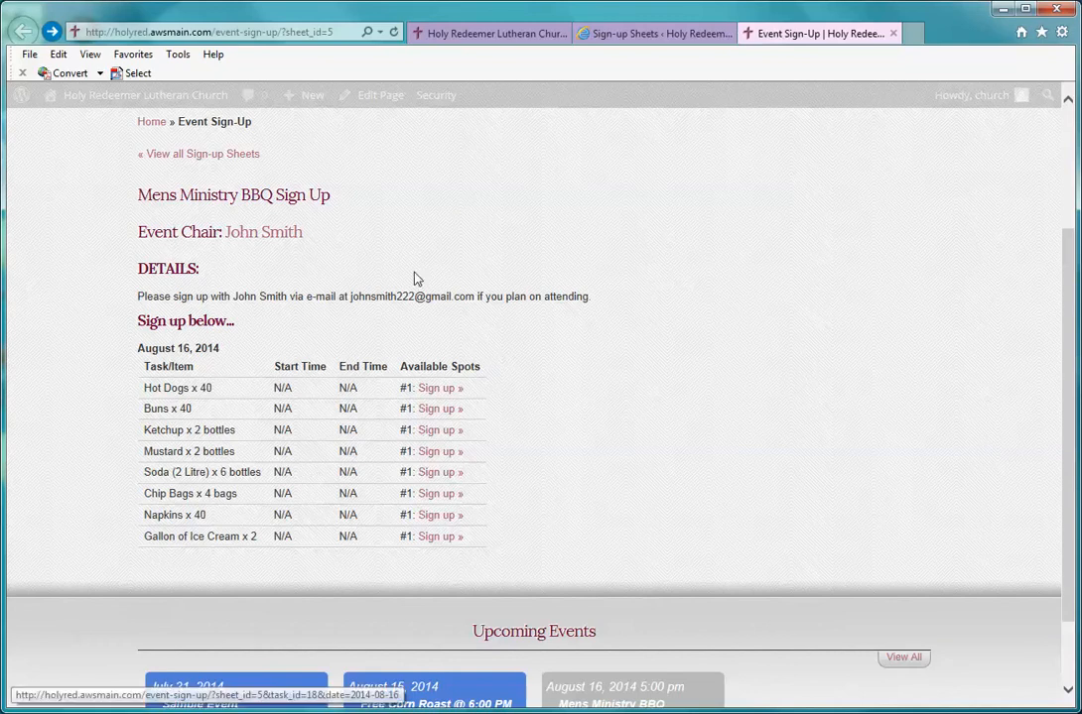
{"action": "scroll", "coordinate": [553, 429], "scroll_direction": "up", "scroll_amount": 3}
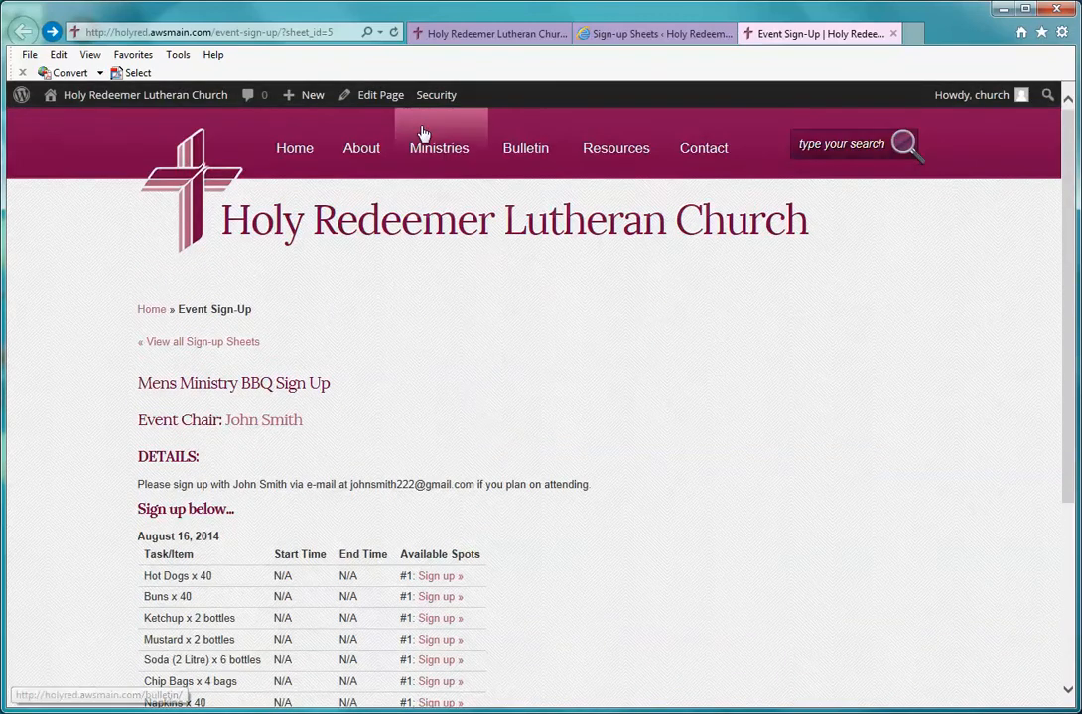
Step: Go from the admin dashboard to Sign-up Sheets and start a new sheet
{"action": "left_click", "coordinate": [127, 96]}
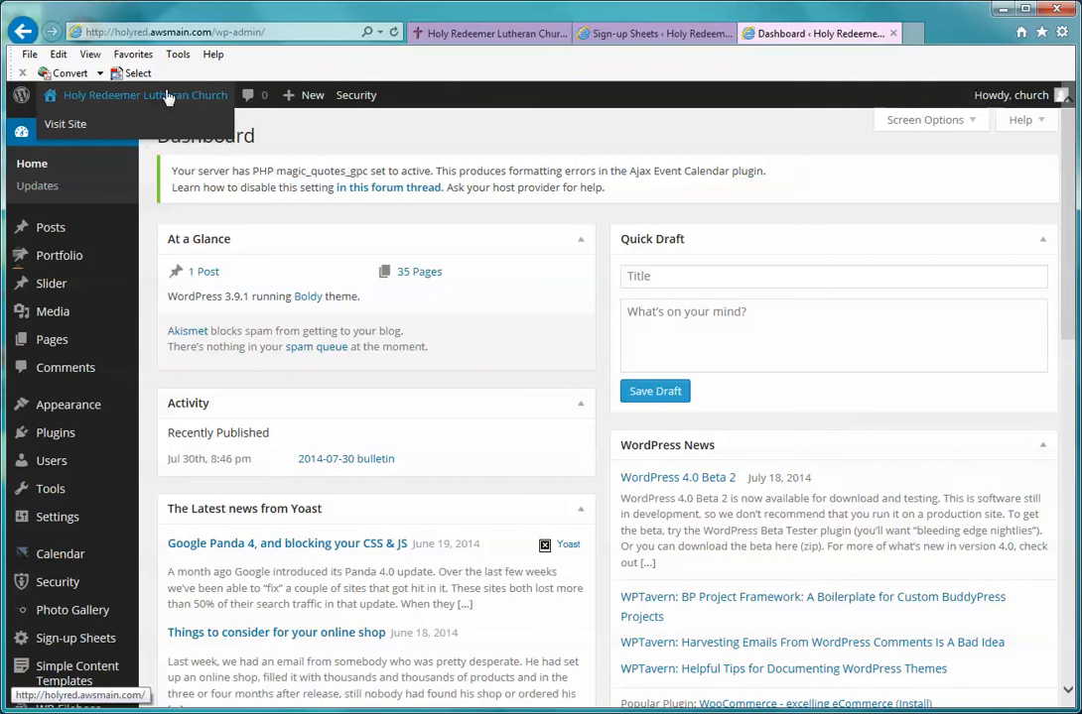
{"action": "scroll", "coordinate": [82, 184], "scroll_direction": "down", "scroll_amount": 1}
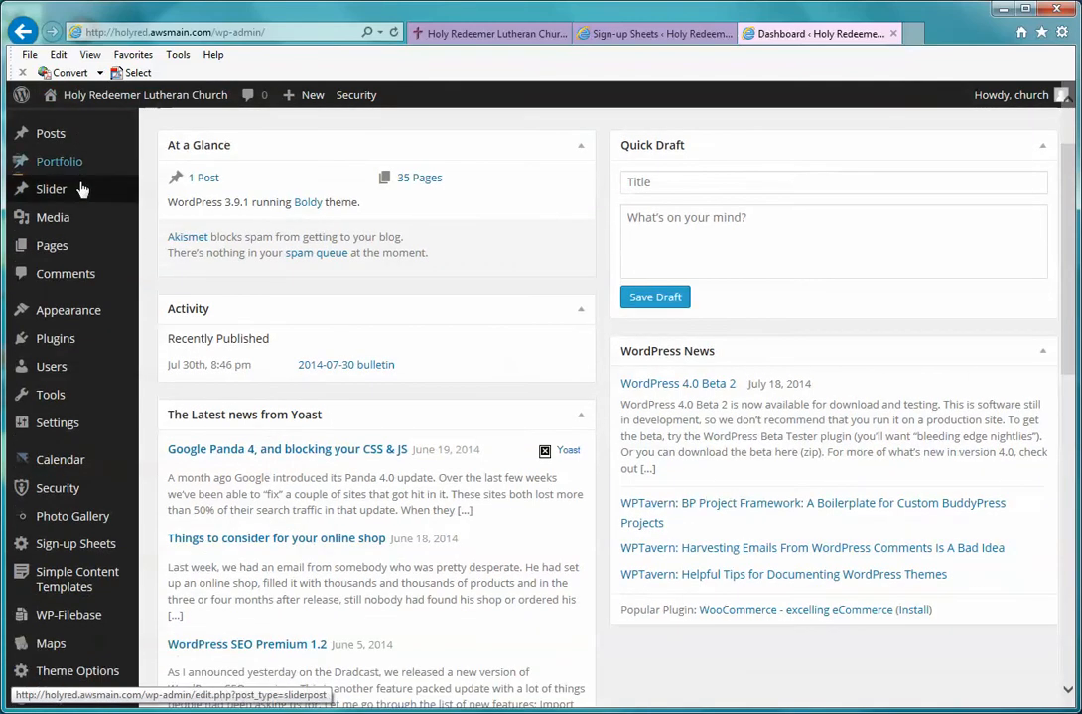
{"action": "mouse_move", "coordinate": [87, 553]}
{"action": "left_click", "coordinate": [88, 555]}
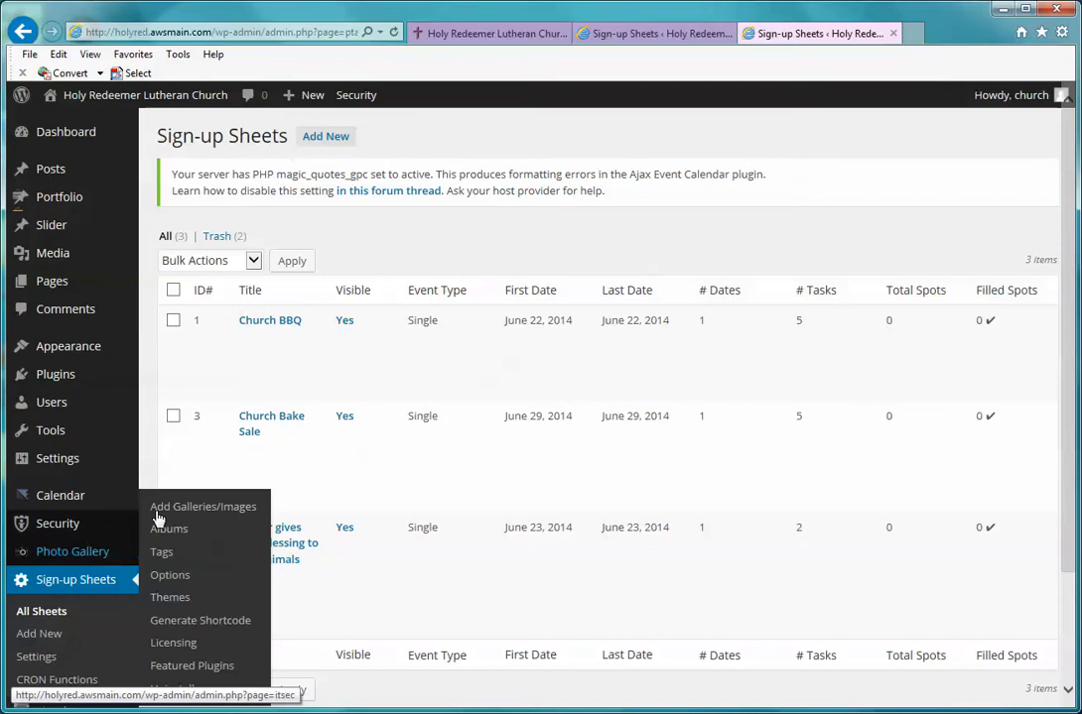
{"action": "scroll", "coordinate": [266, 367], "scroll_direction": "down", "scroll_amount": 1}
{"action": "scroll", "coordinate": [266, 367], "scroll_direction": "up", "scroll_amount": 1}
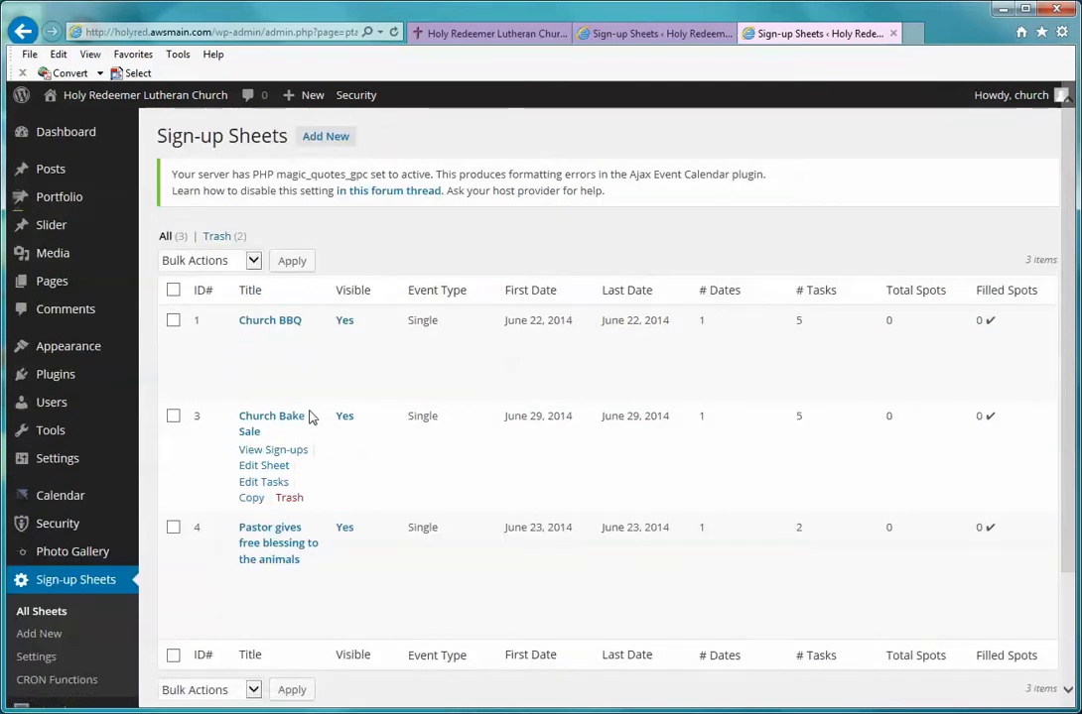
{"action": "left_click", "coordinate": [327, 140]}
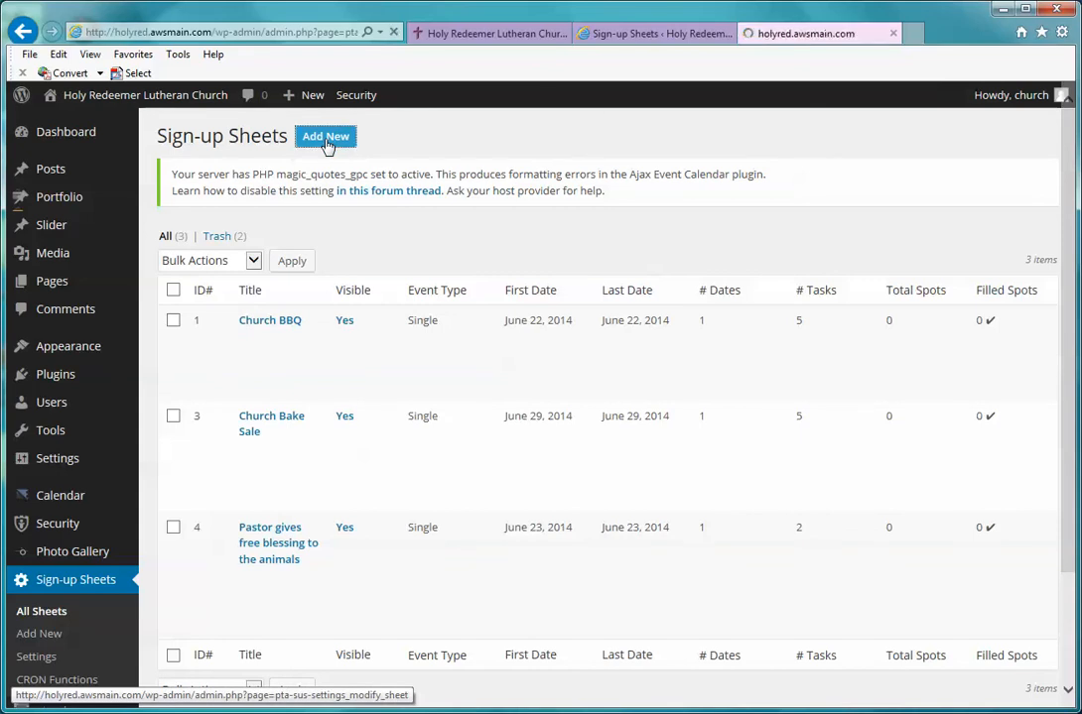
Step: Title the sheet 'Mens Ministry BBQ Sign Up', type Single, with reminders at 7 and 3 days
{"action": "left_click", "coordinate": [241, 227]}
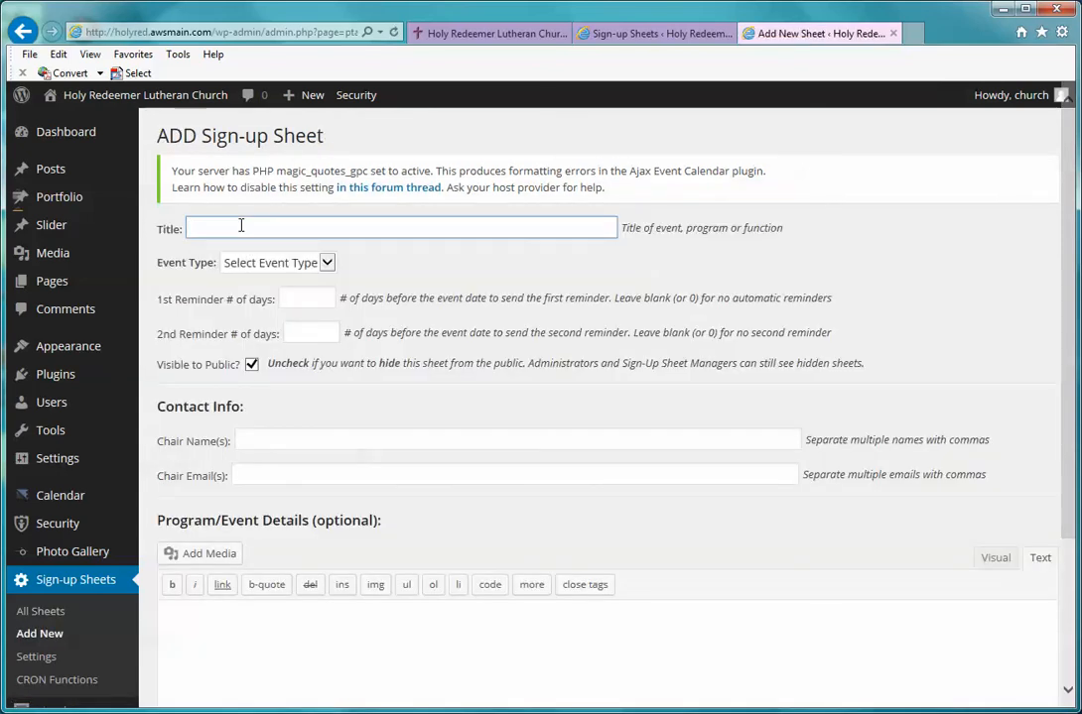
{"action": "type", "text": "Mens Ministr"}
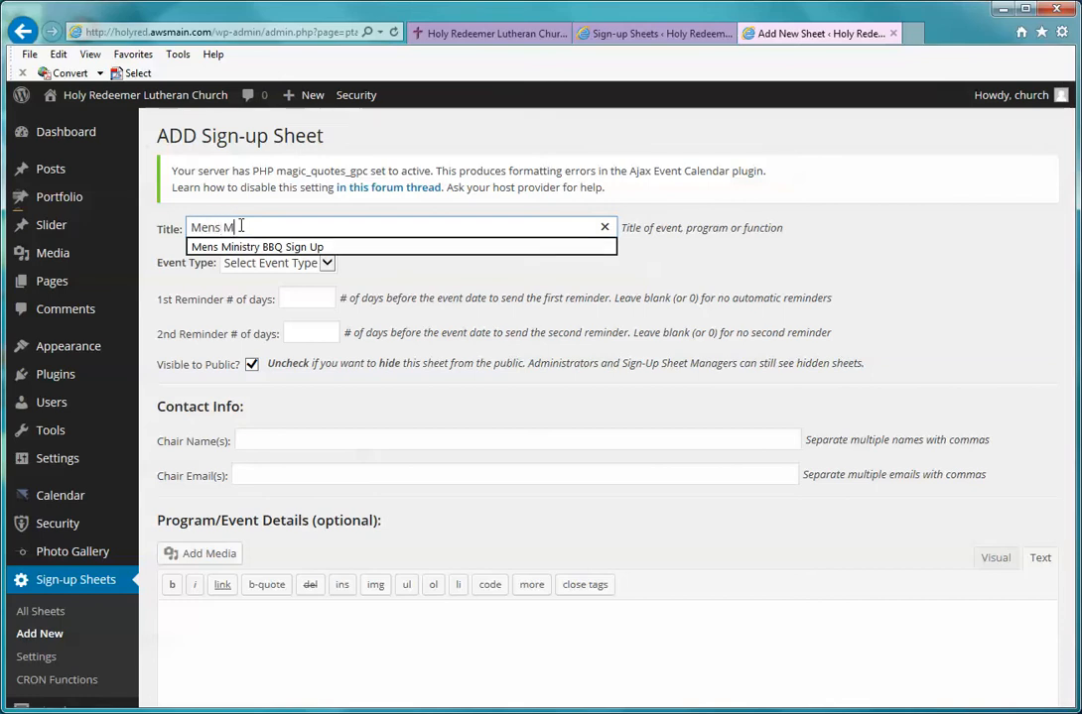
{"action": "type", "text": "B"}
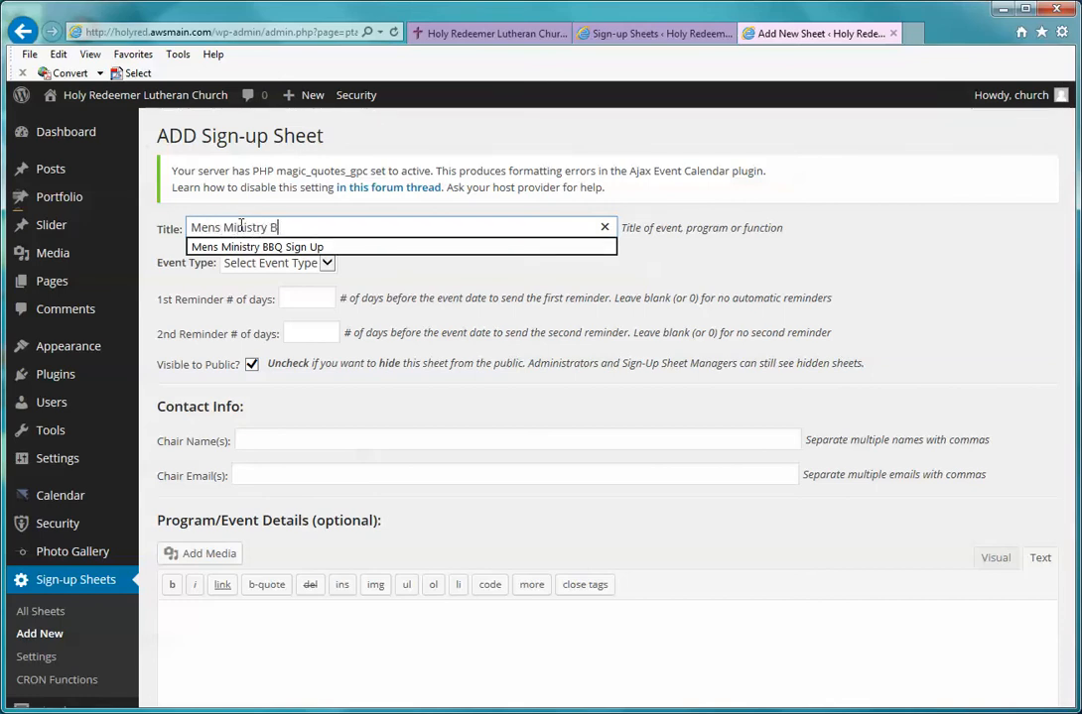
{"action": "type", "text": "BQ Sign Up"}
{"action": "left_click", "coordinate": [277, 264]}
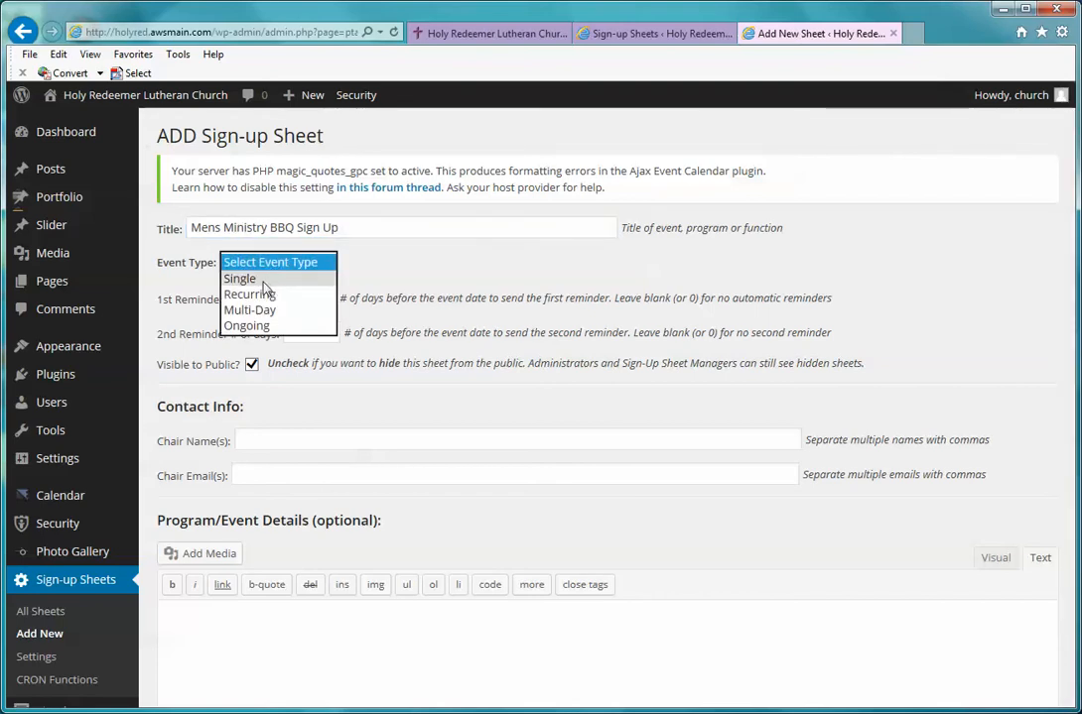
{"action": "left_click", "coordinate": [261, 281]}
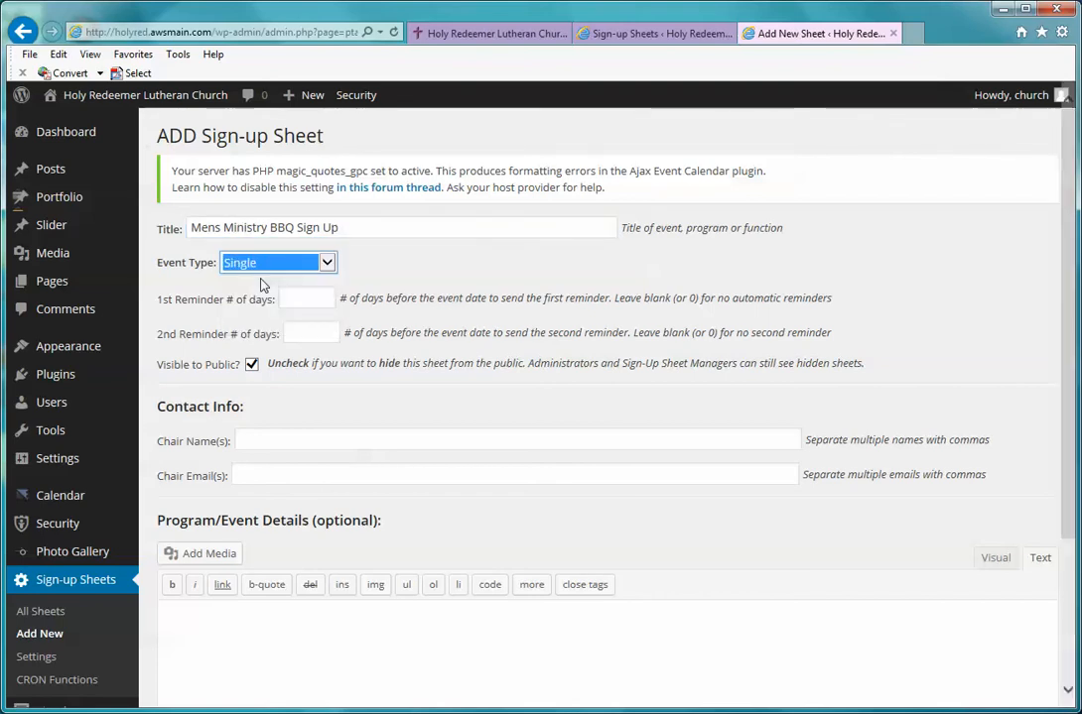
{"action": "left_click", "coordinate": [328, 299]}
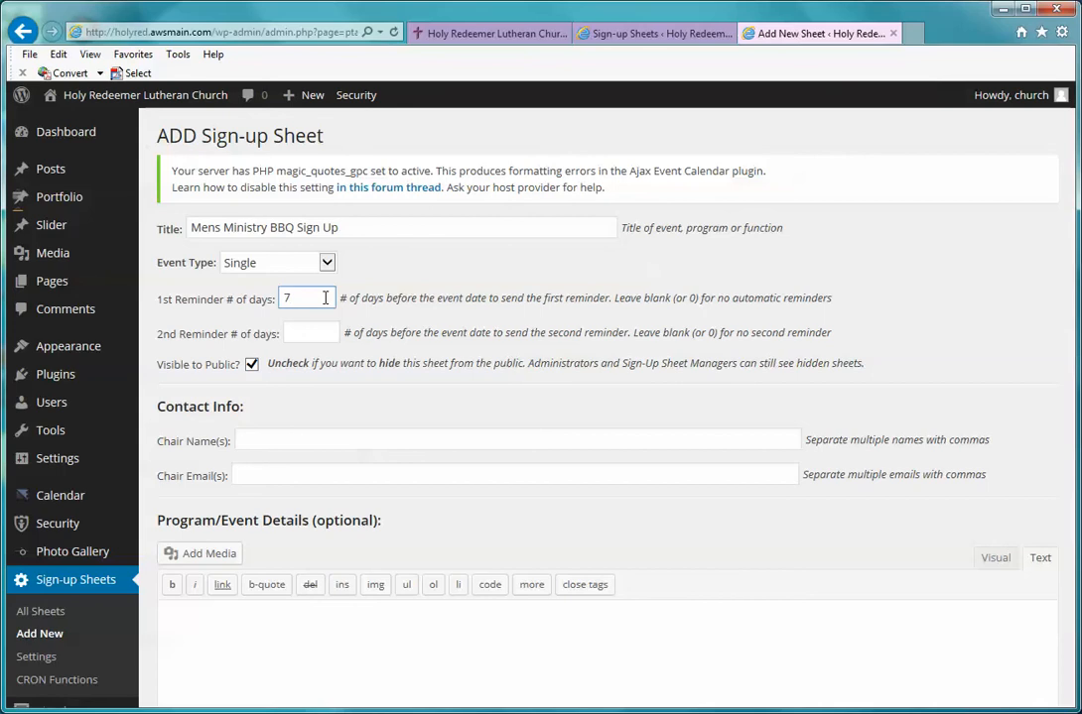
{"action": "left_click", "coordinate": [323, 334]}
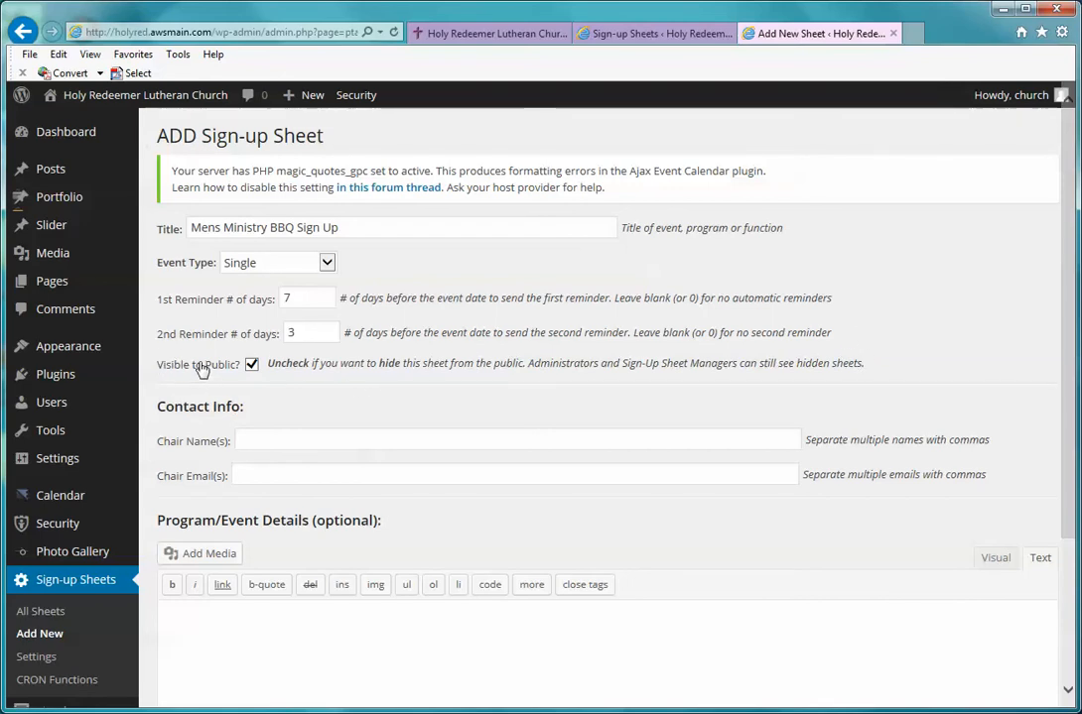
Step: Fill in the event chair's name and e-mail address
{"action": "left_click", "coordinate": [264, 437]}
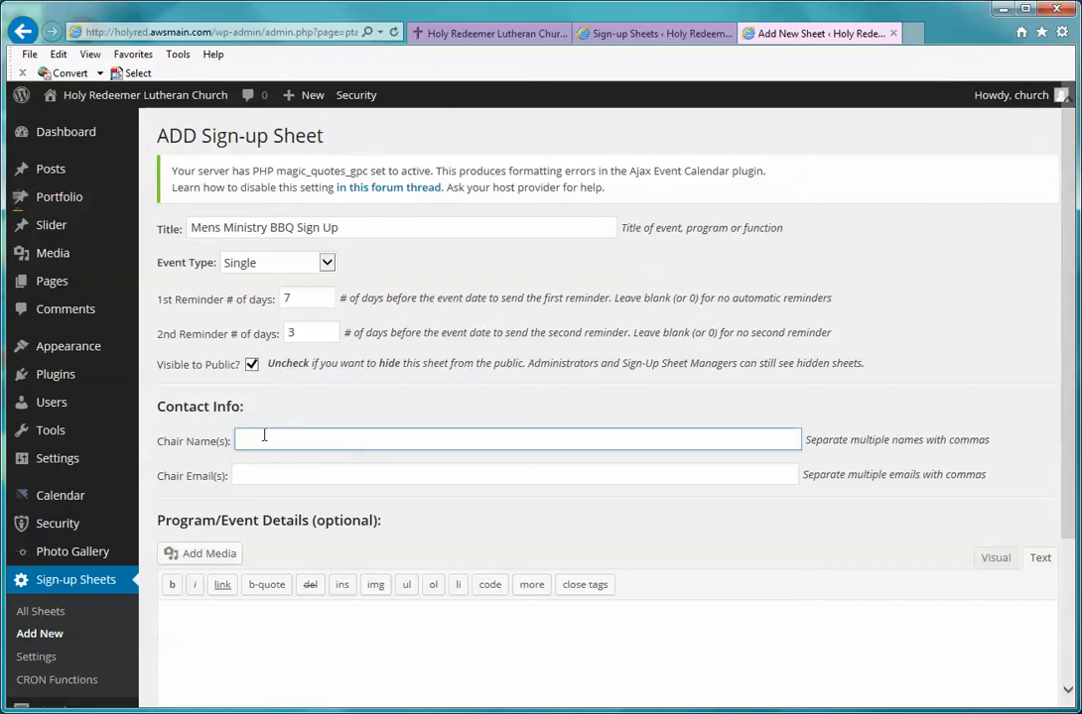
{"action": "type", "text": "John Smith"}
{"action": "key", "text": "Tab"}
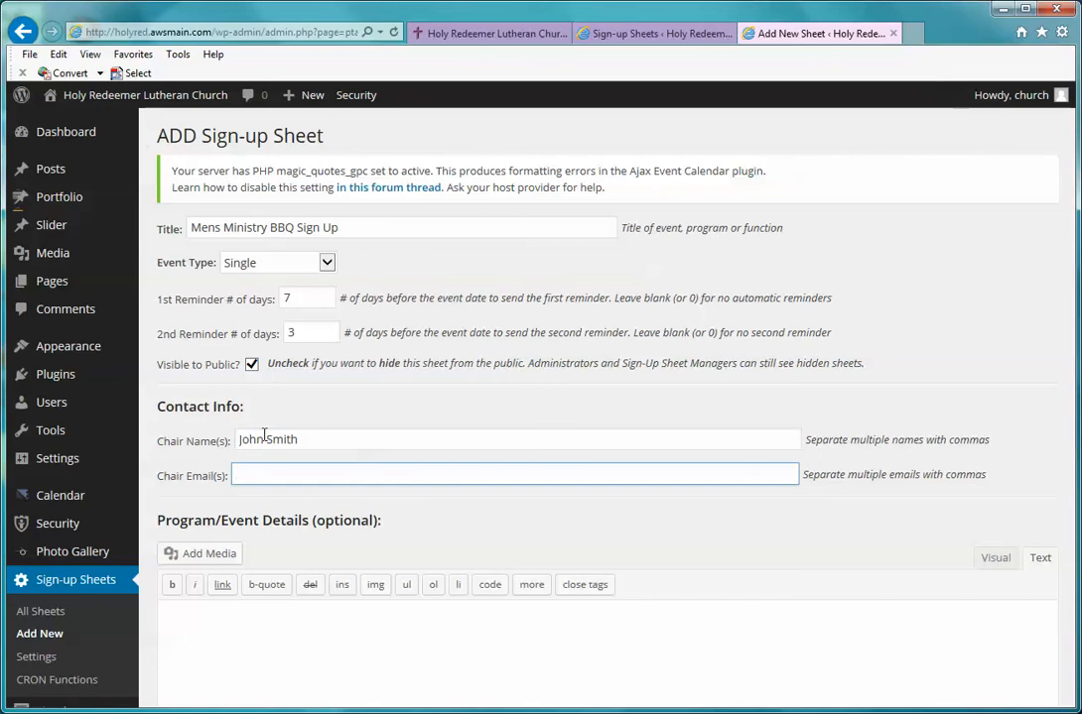
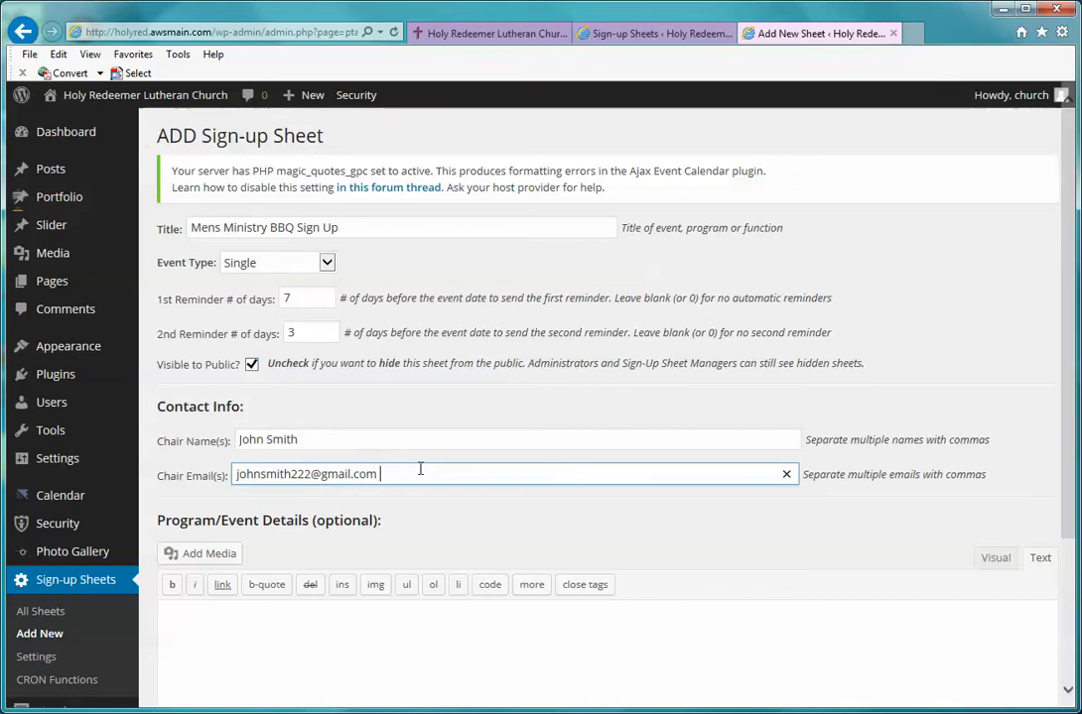
{"action": "scroll", "coordinate": [420, 471], "scroll_direction": "down", "scroll_amount": 2}
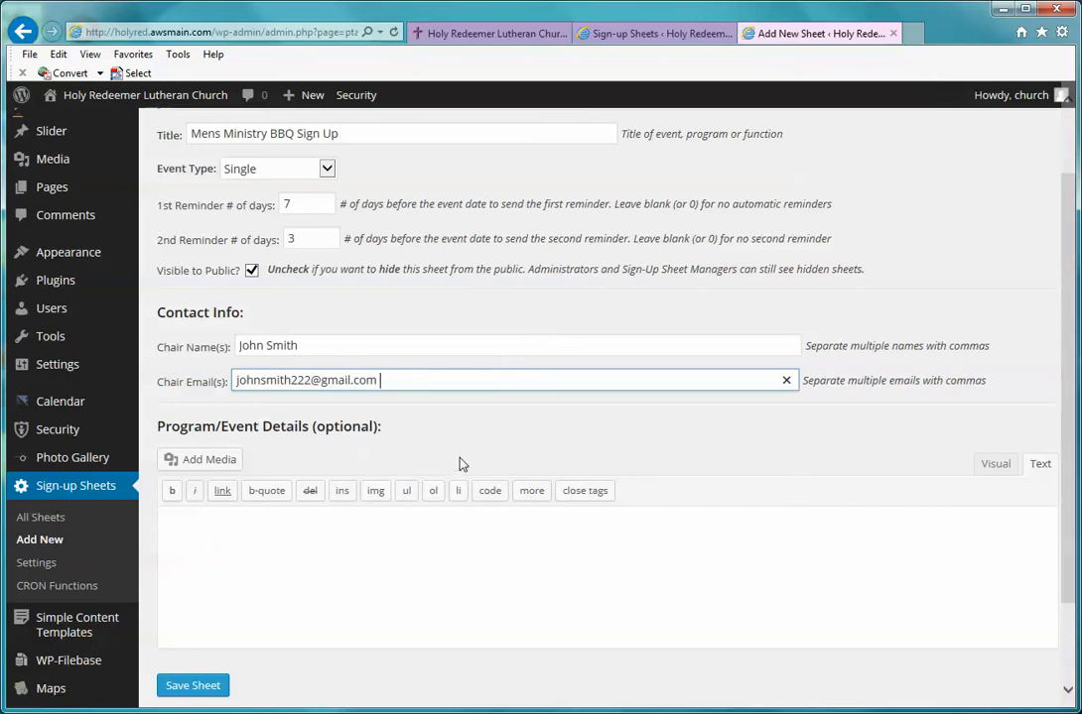
Step: Write event details inviting people to the Mens Ministry BBQ and to RSVP to the chair's e-mail
{"action": "left_click", "coordinate": [279, 511]}
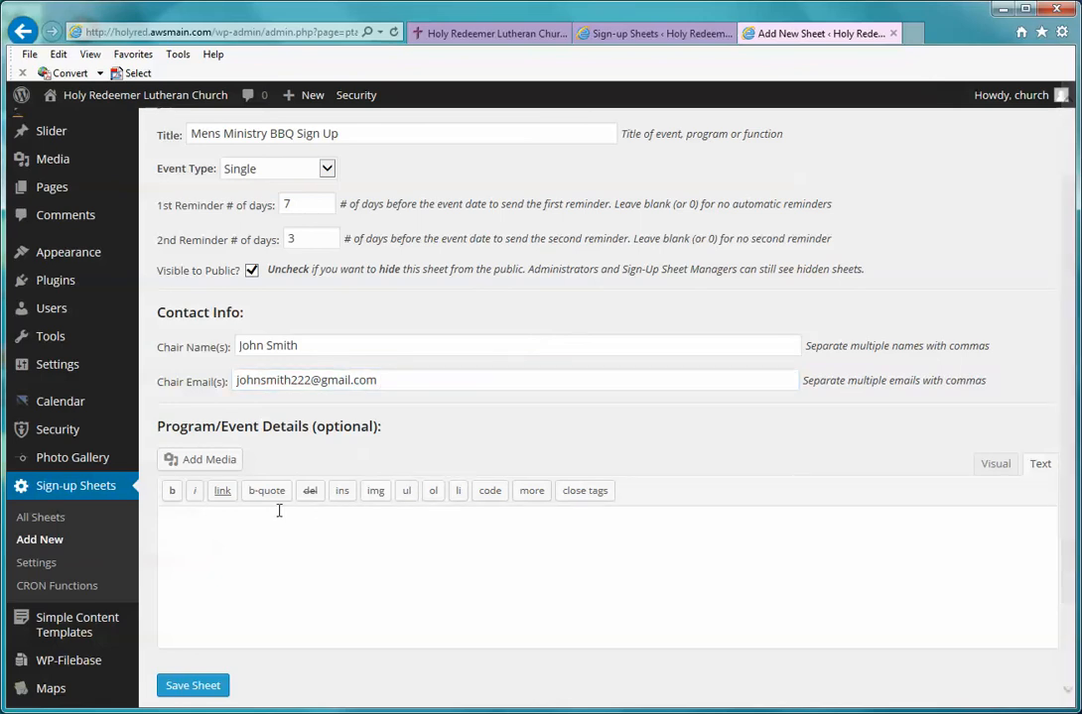
{"action": "type", "text": "Join us"}
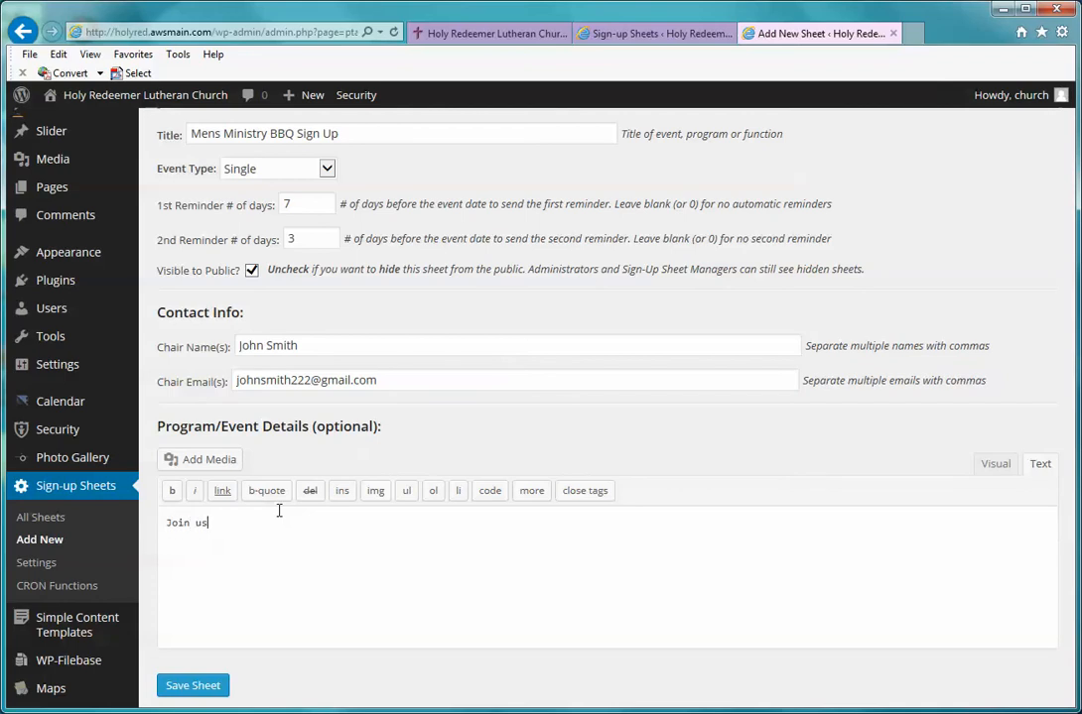
{"action": "type", "text": " for fun at the Mens Ministry"}
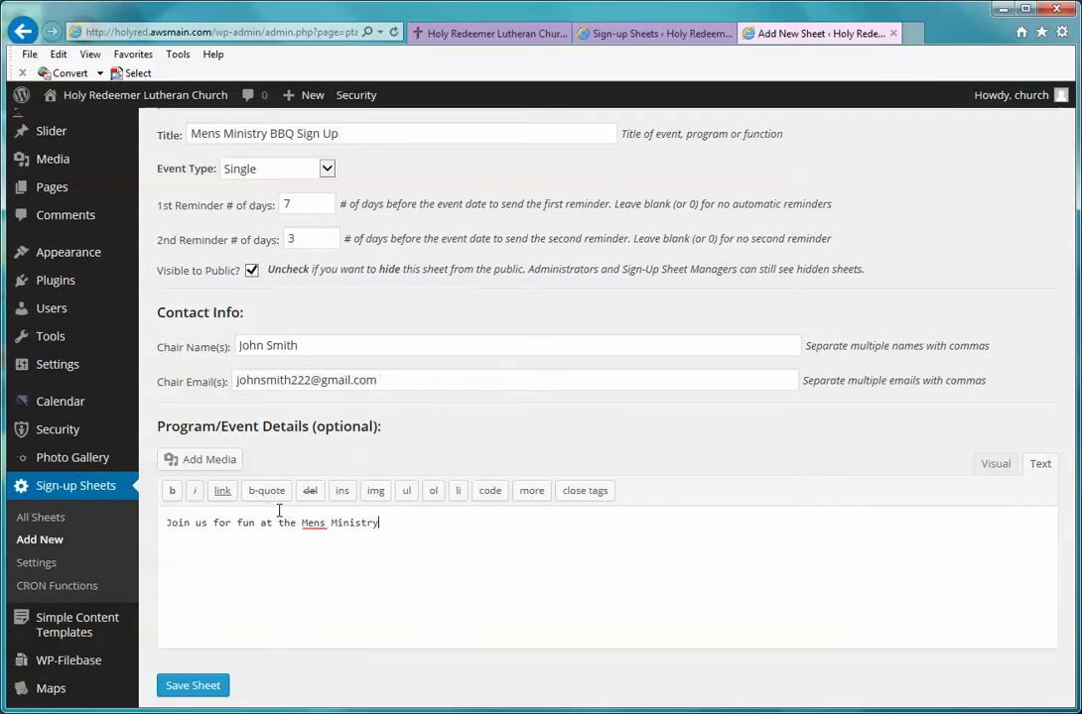
{"action": "type", "text": " BB"}
{"action": "type", "text": "Q. Please"}
{"action": "type", "text": " RSVP with "}
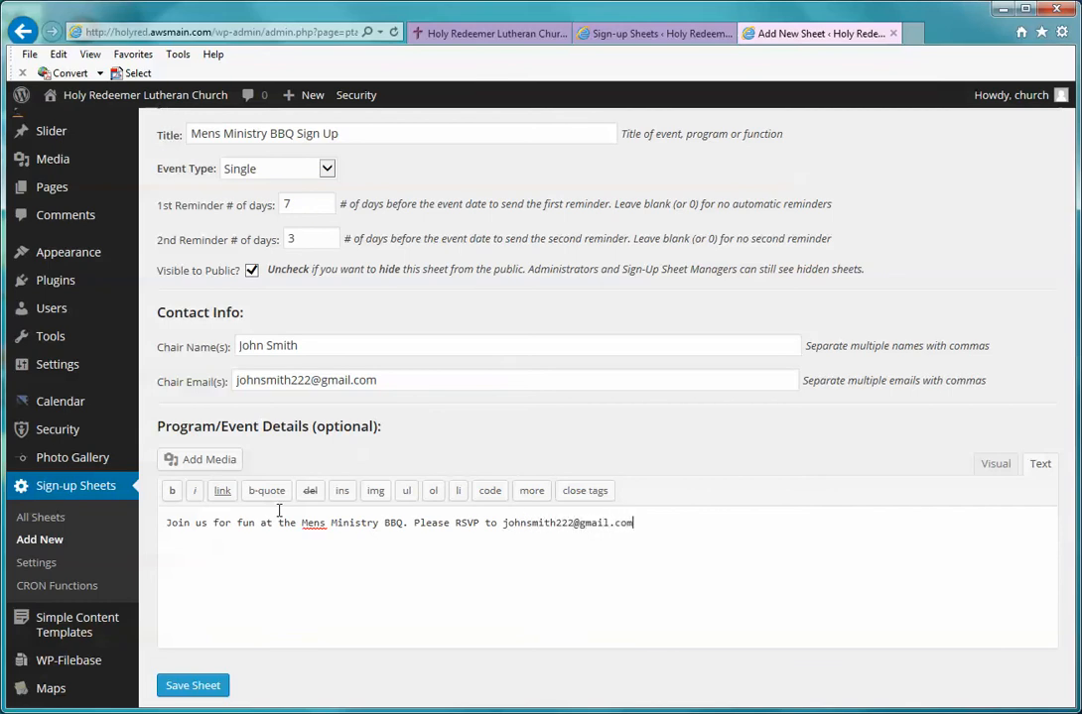
{"action": "type", "text": " if you plan on attending."}
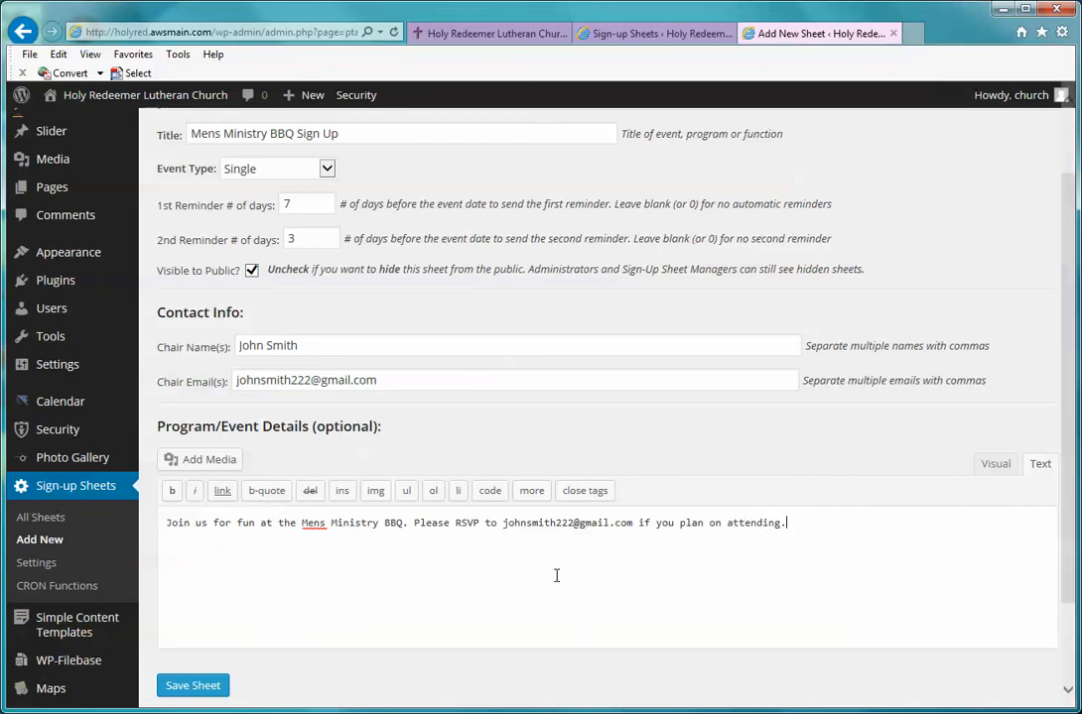
{"action": "scroll", "coordinate": [854, 629], "scroll_direction": "down", "scroll_amount": 3}
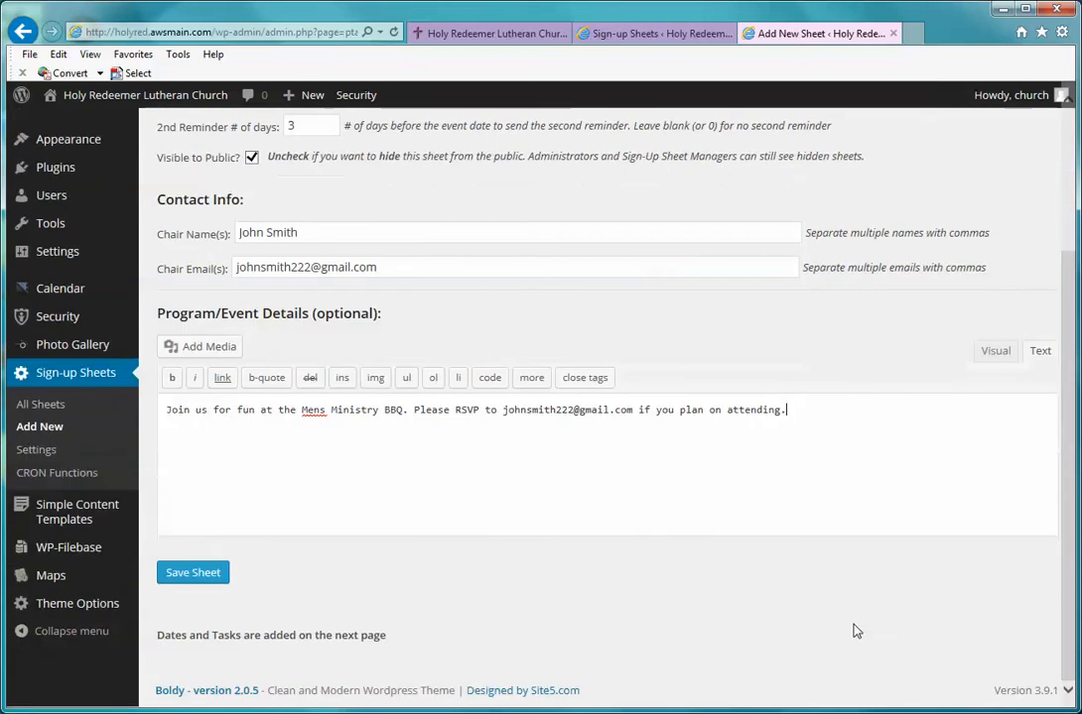
Step: Recheck the title field and save the sheet to reach its Add Tasks page
{"action": "left_click", "coordinate": [211, 576]}
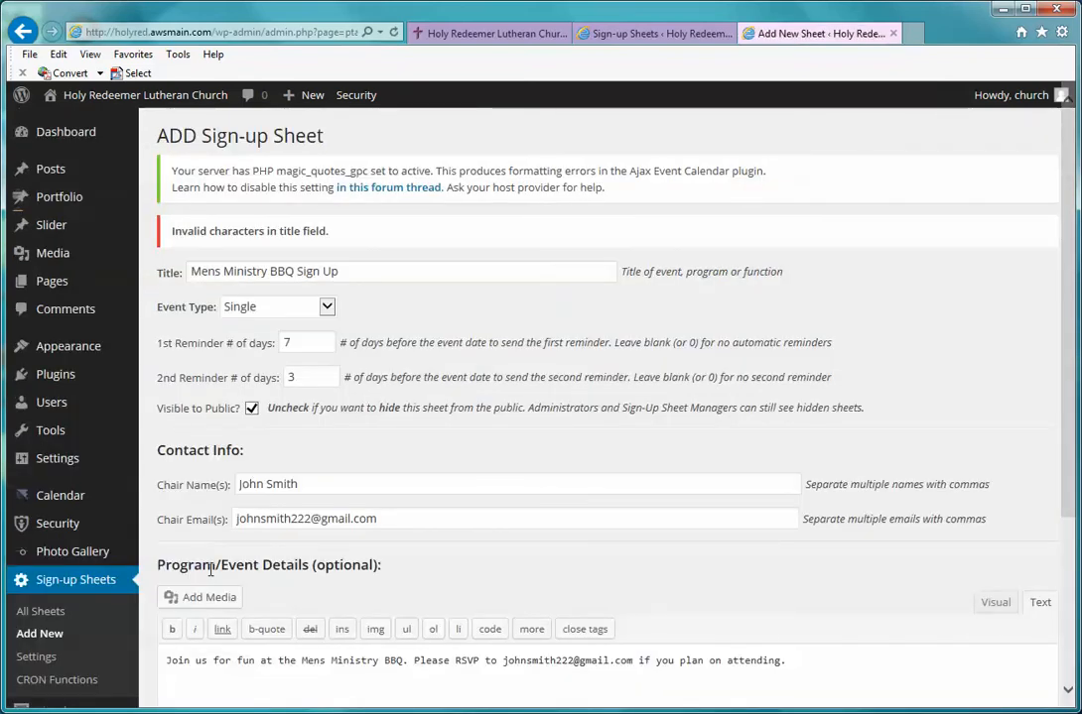
{"action": "scroll", "coordinate": [285, 449], "scroll_direction": "down", "scroll_amount": 4}
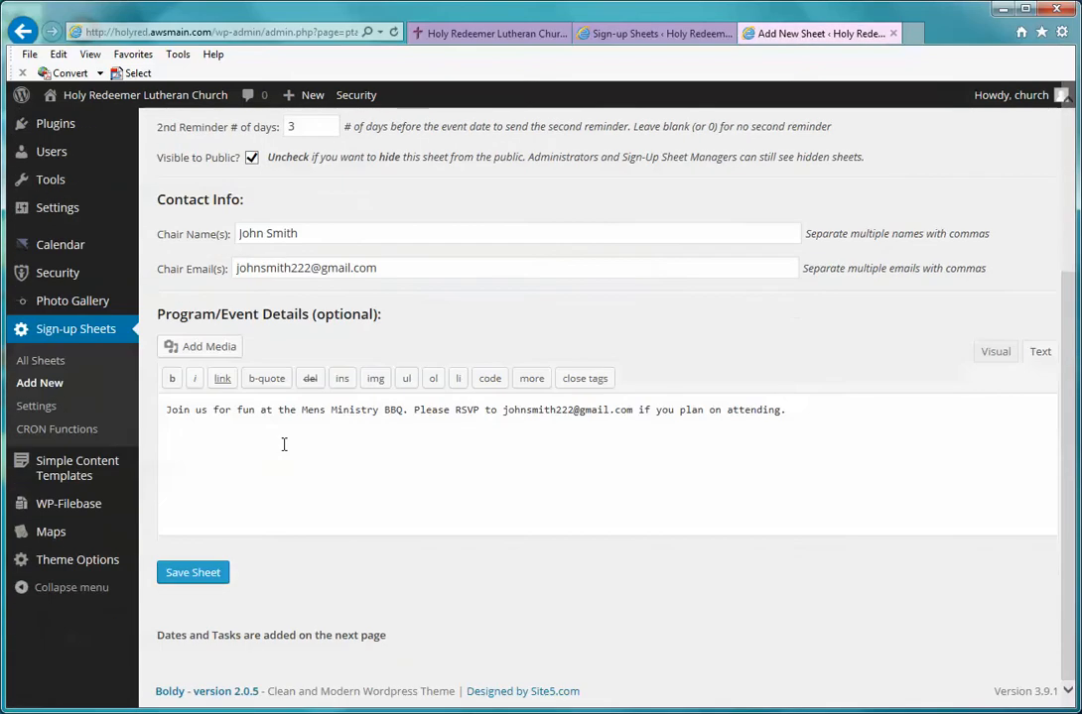
{"action": "scroll", "coordinate": [285, 446], "scroll_direction": "up", "scroll_amount": 4}
{"action": "left_click", "coordinate": [360, 270]}
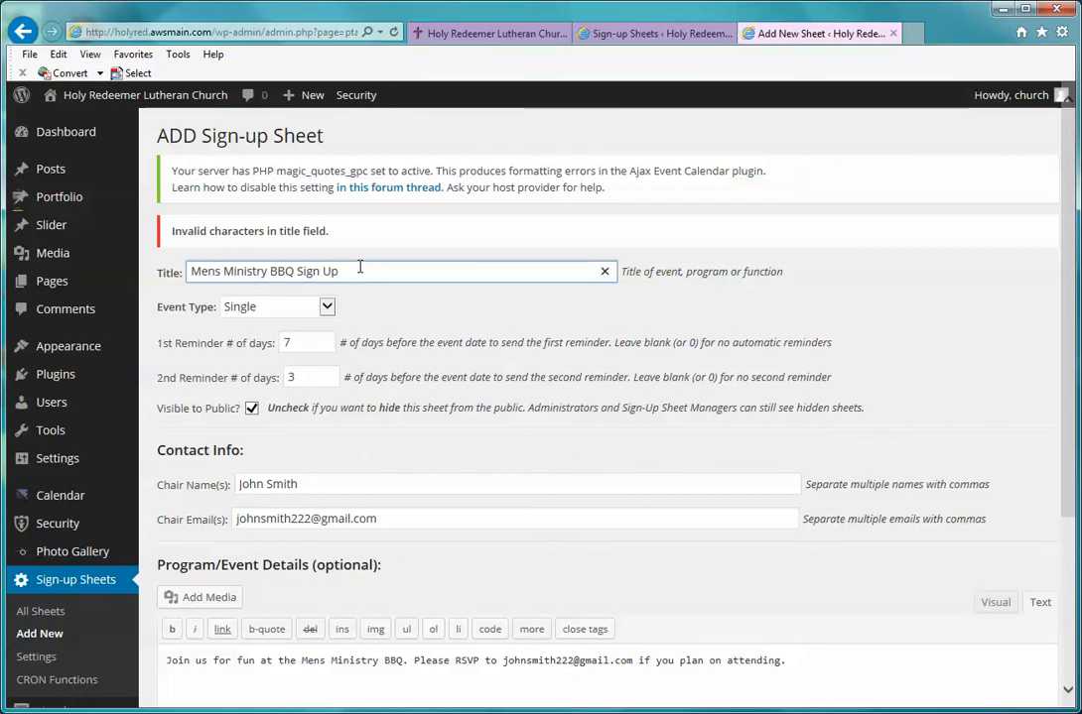
{"action": "left_click", "coordinate": [359, 270]}
{"action": "left_click", "coordinate": [363, 249]}
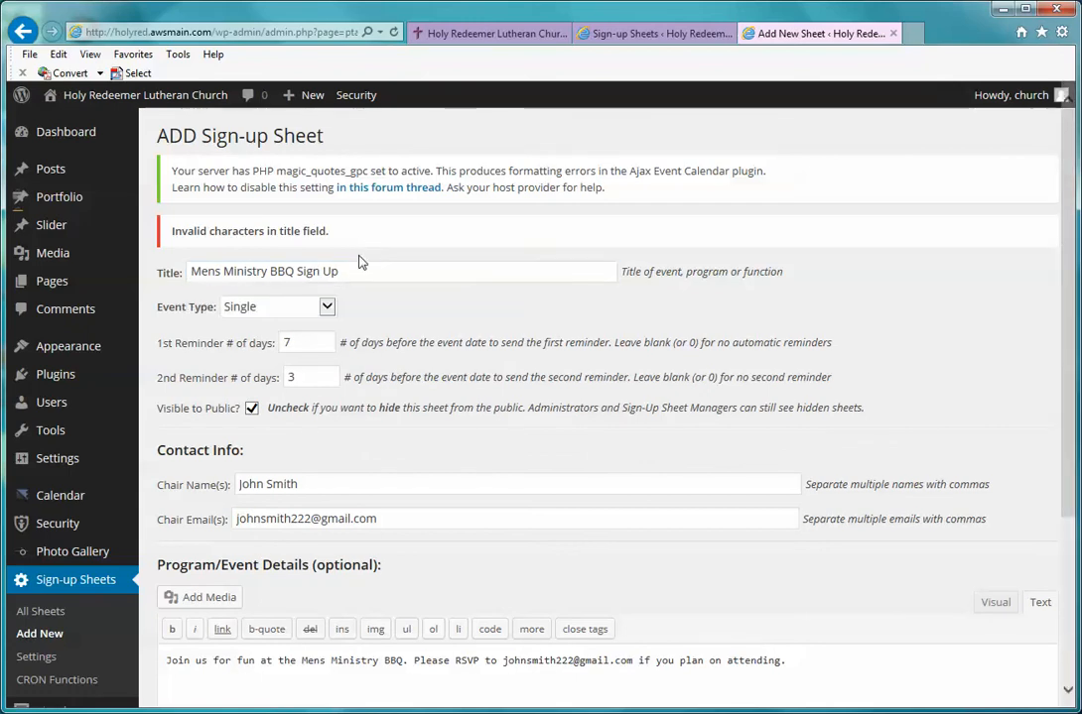
{"action": "scroll", "coordinate": [362, 291], "scroll_direction": "down", "scroll_amount": 3}
{"action": "left_click", "coordinate": [194, 574]}
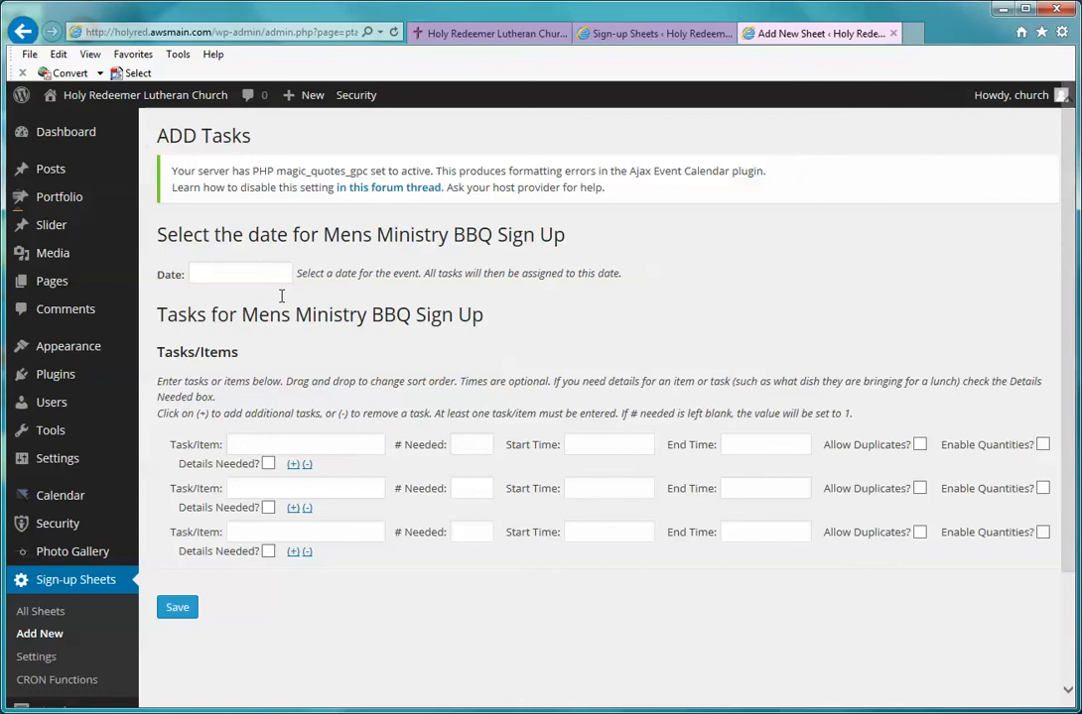
Step: Set the sign-up date to 2014-08-16 with the date picker
{"action": "left_click", "coordinate": [253, 270]}
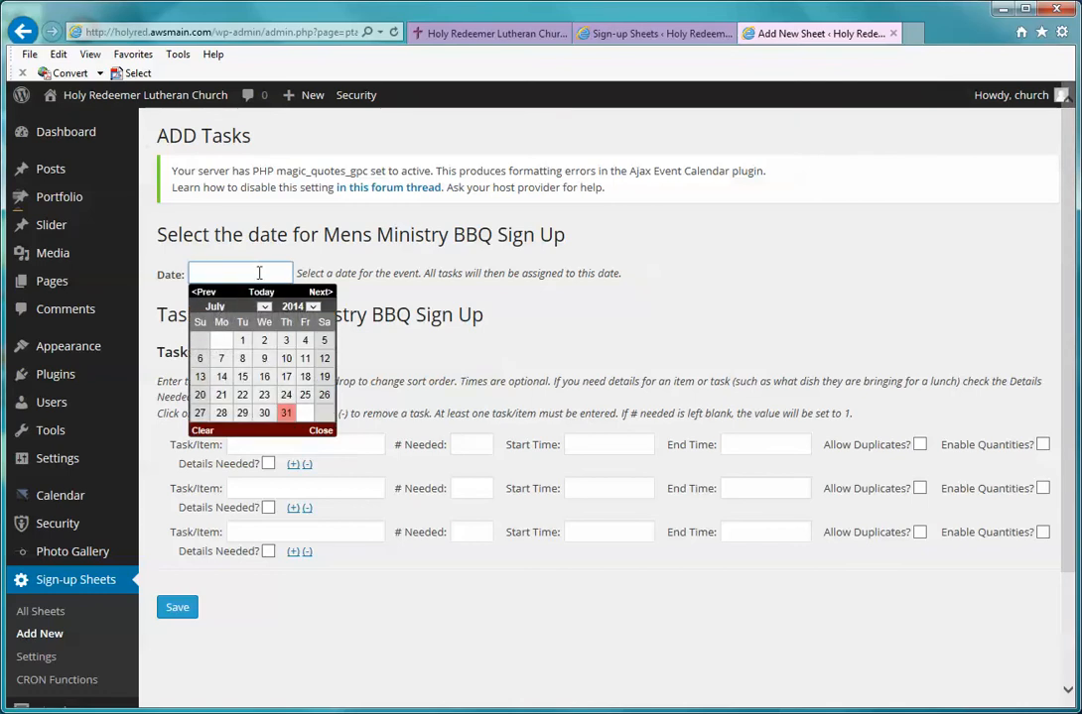
{"action": "left_click", "coordinate": [322, 292]}
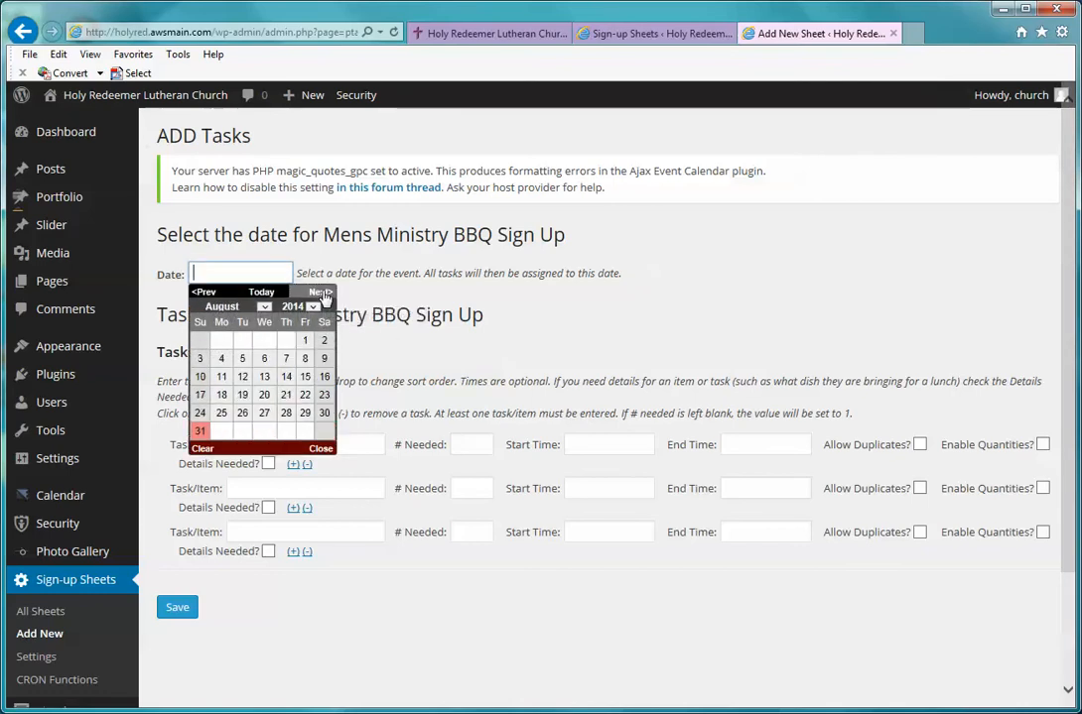
{"action": "left_click", "coordinate": [325, 378]}
Step: Add the first task, Hot Dogs x 40, with 1 person needed
{"action": "left_click", "coordinate": [302, 440]}
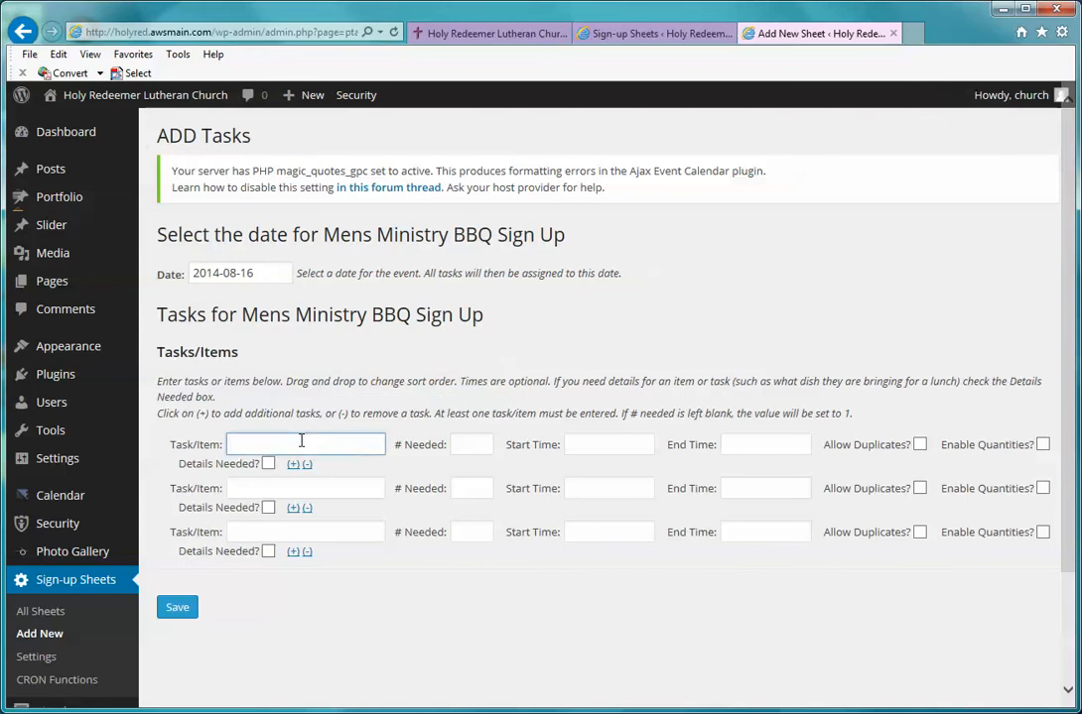
{"action": "type", "text": "Hot Dogs x"}
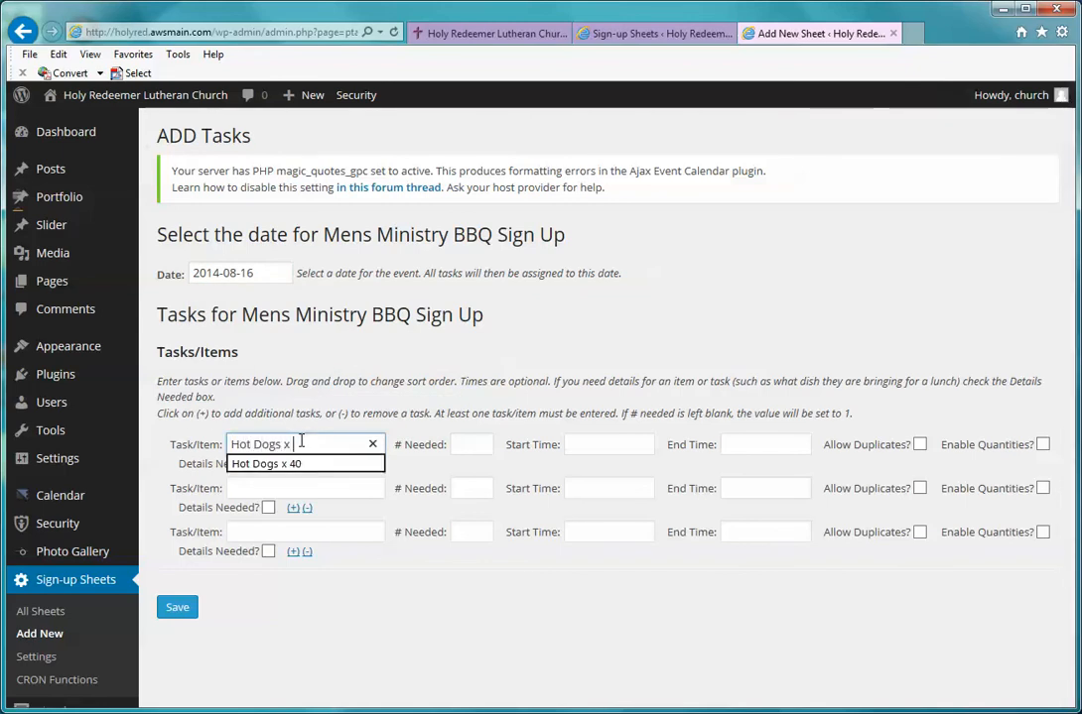
{"action": "type", "text": " 40"}
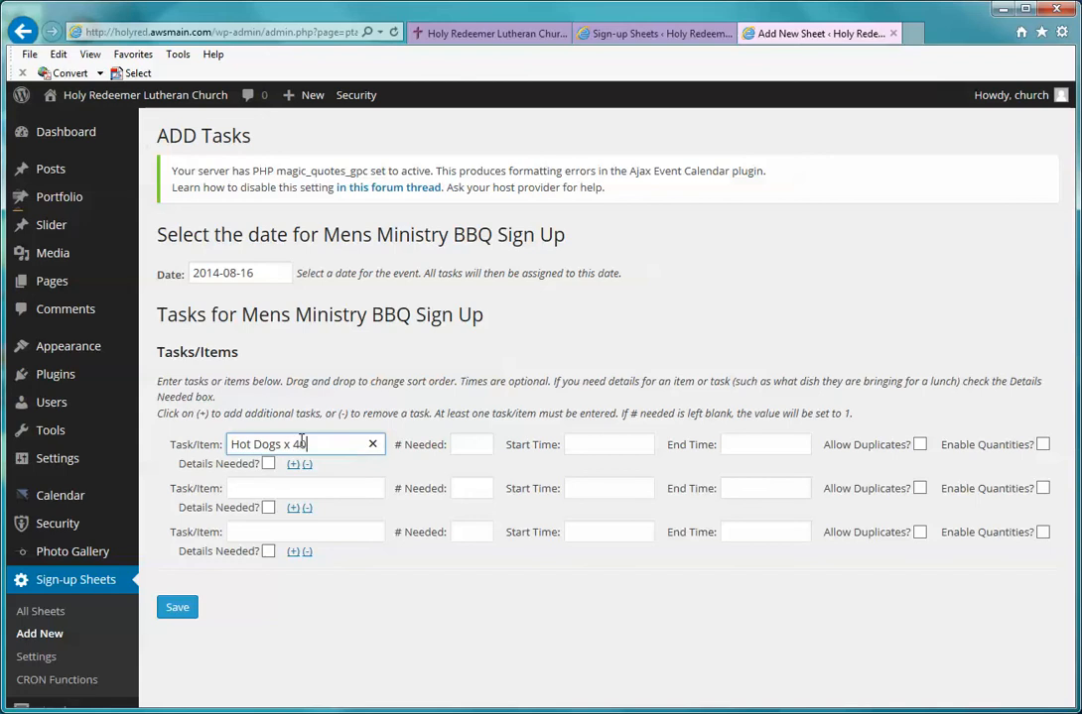
{"action": "left_click", "coordinate": [464, 444]}
{"action": "type", "text": "1"}
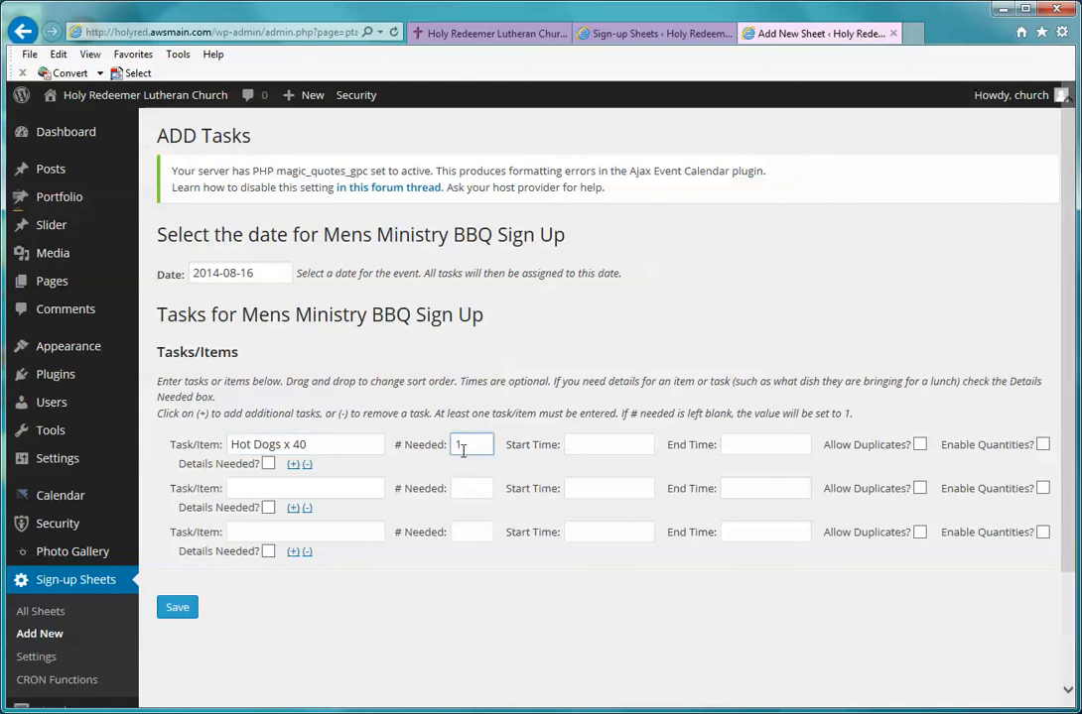
{"action": "left_click", "coordinate": [486, 429]}
Step: Try Details Needed on Hot Dogs x 40 with a meat-type prompt, then turn it off
{"action": "left_click_drag", "start_coordinate": [312, 444], "coordinate": [217, 443]}
{"action": "left_click", "coordinate": [324, 446]}
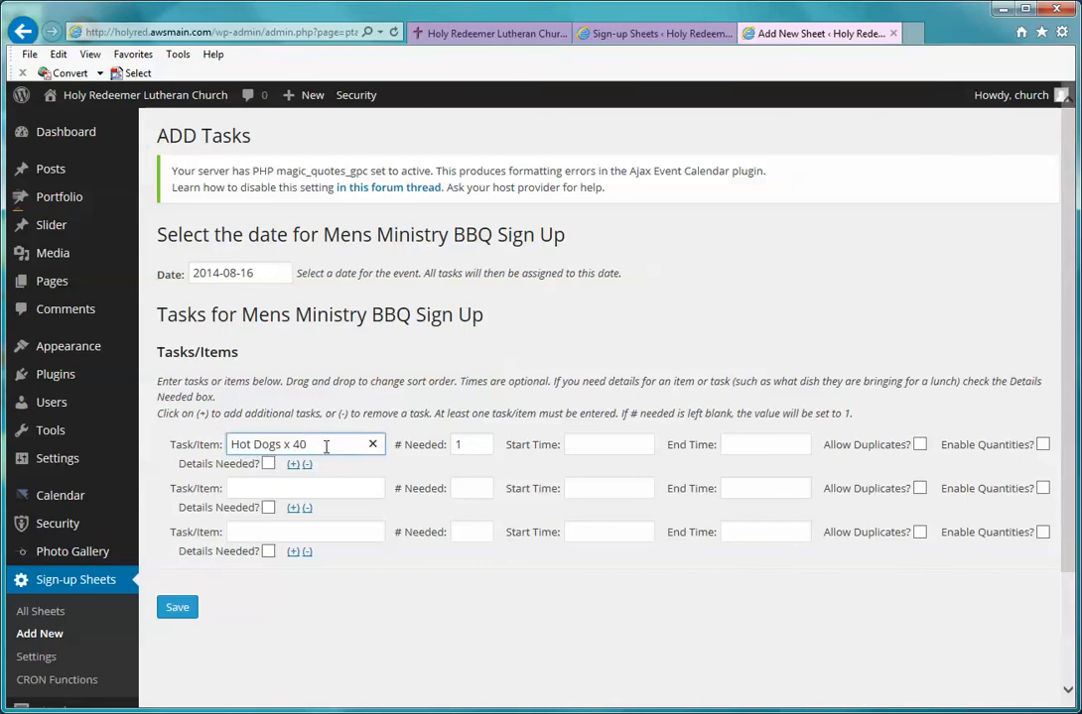
{"action": "left_click_drag", "start_coordinate": [326, 444], "coordinate": [212, 446]}
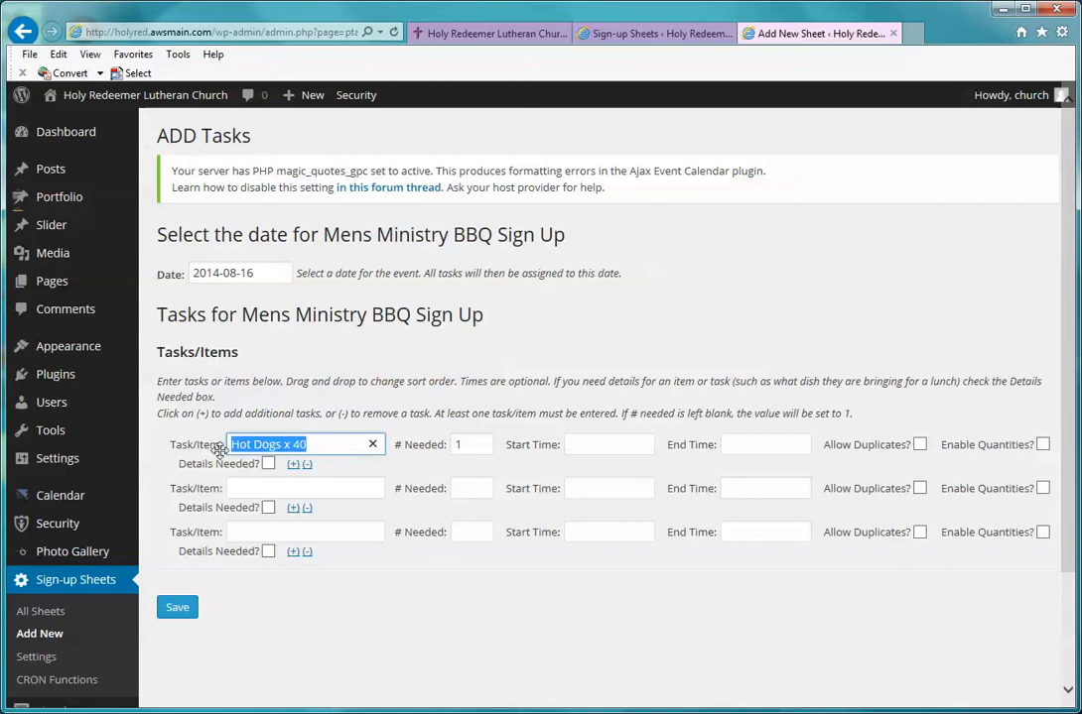
{"action": "left_click", "coordinate": [269, 465]}
{"action": "left_click_drag", "start_coordinate": [354, 483], "coordinate": [230, 466]}
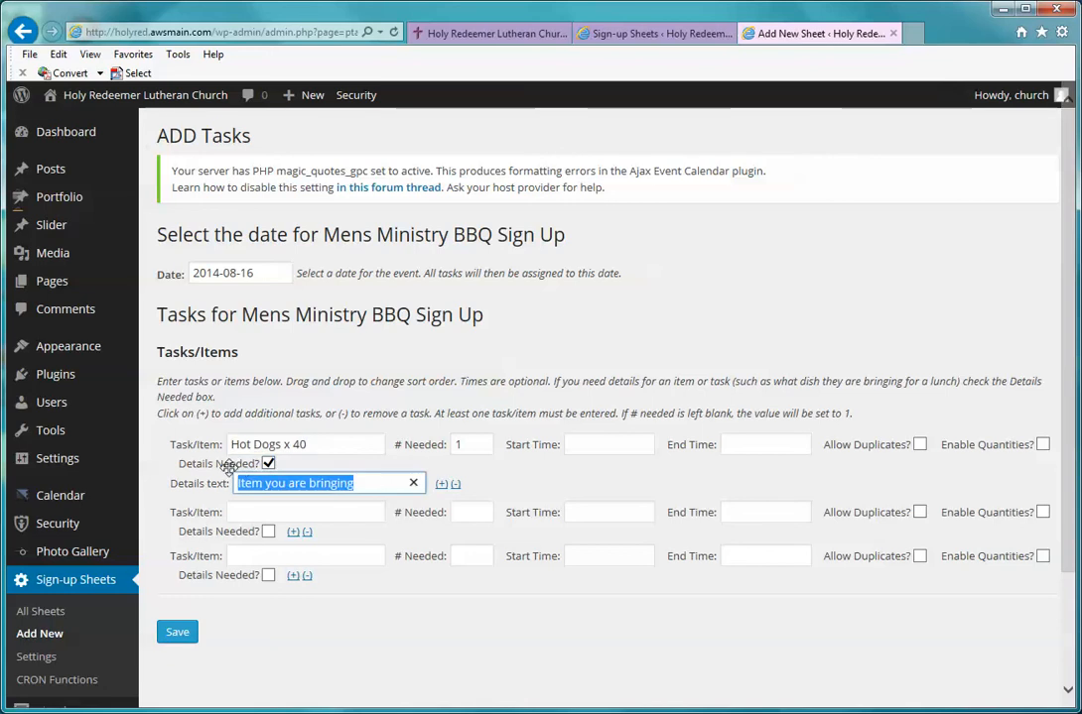
{"action": "key", "text": "BackSpace"}
{"action": "type", "text": "T"}
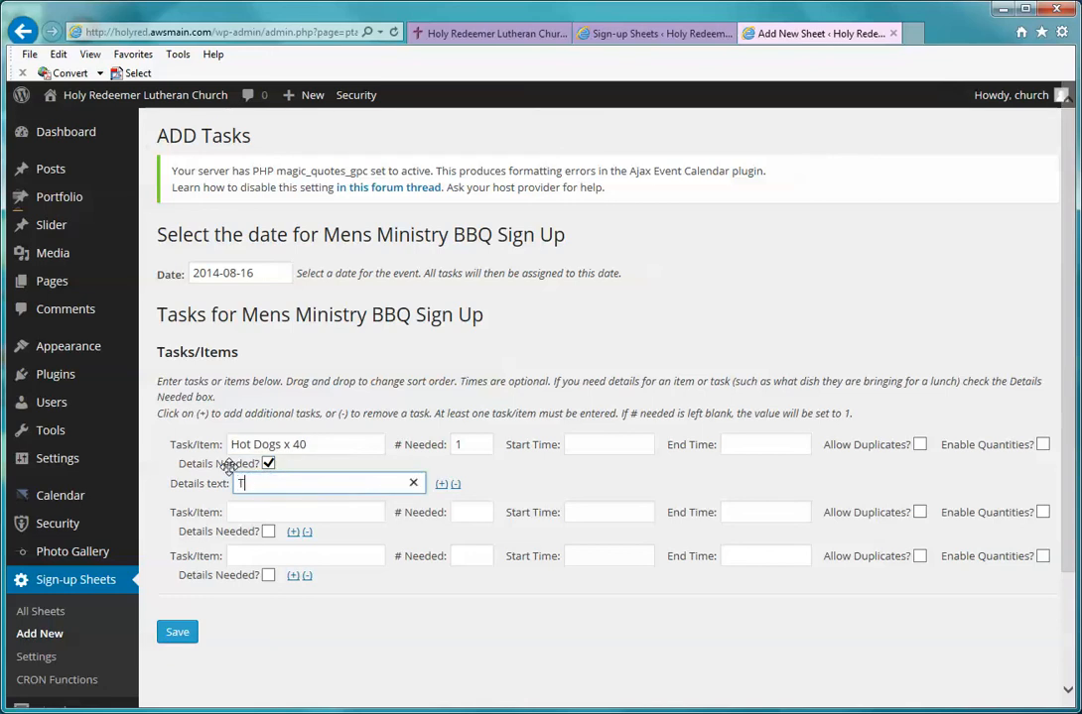
{"action": "type", "text": "ype of meati"}
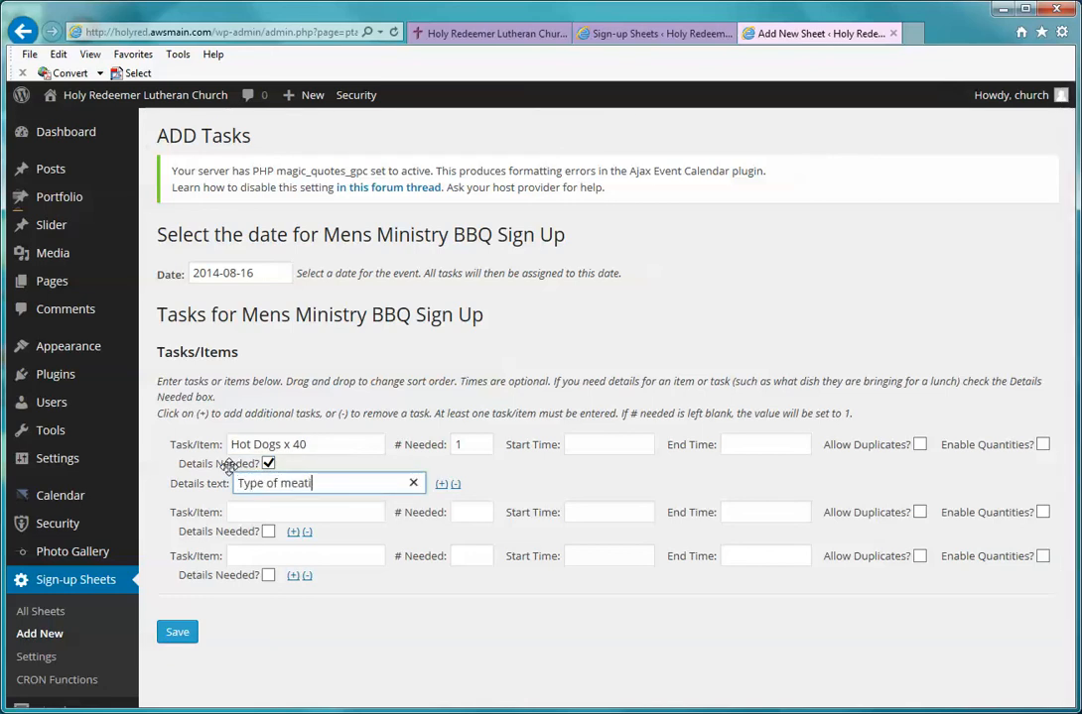
{"action": "type", "text": "you are brin"}
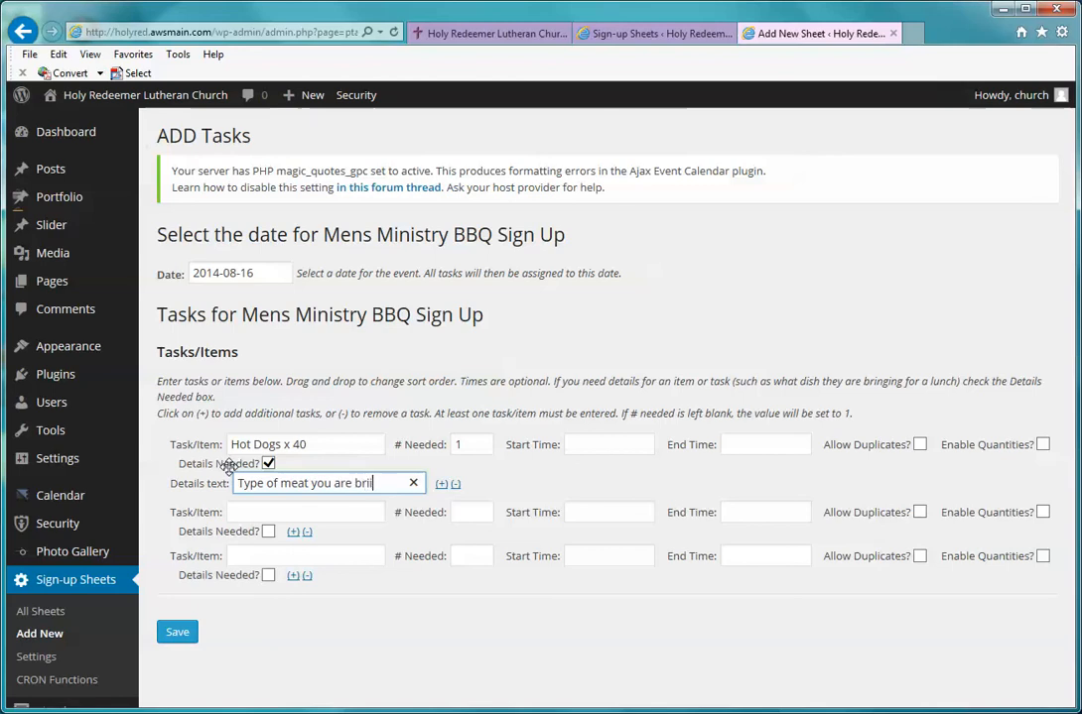
{"action": "type", "text": "ging"}
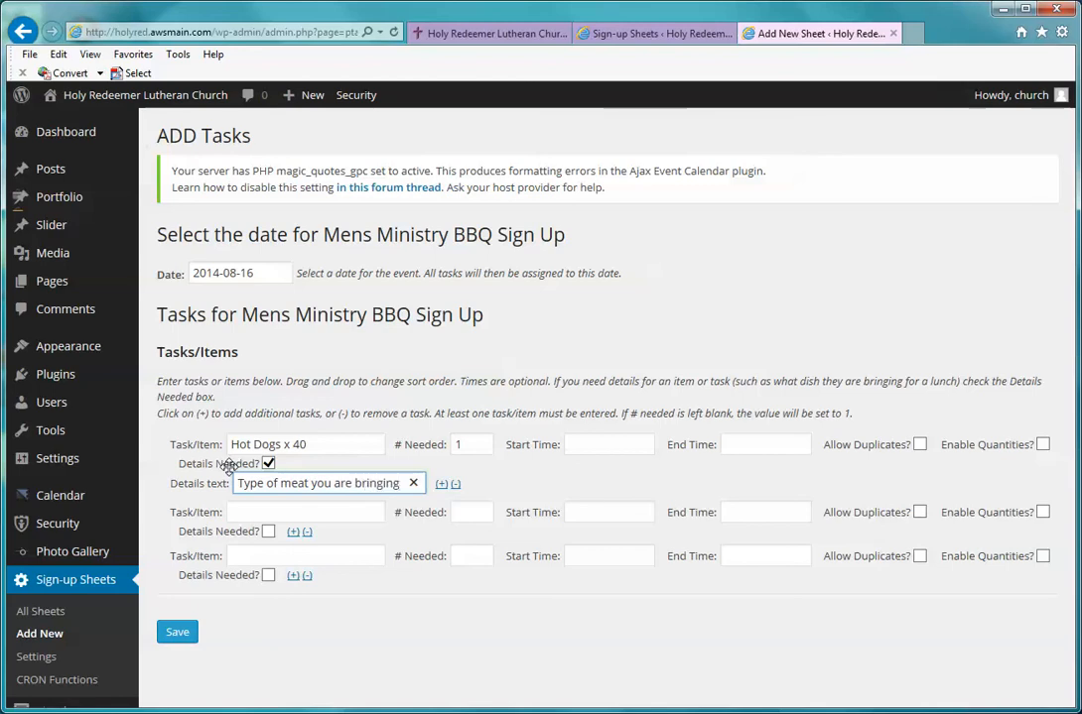
{"action": "left_click", "coordinate": [268, 465]}
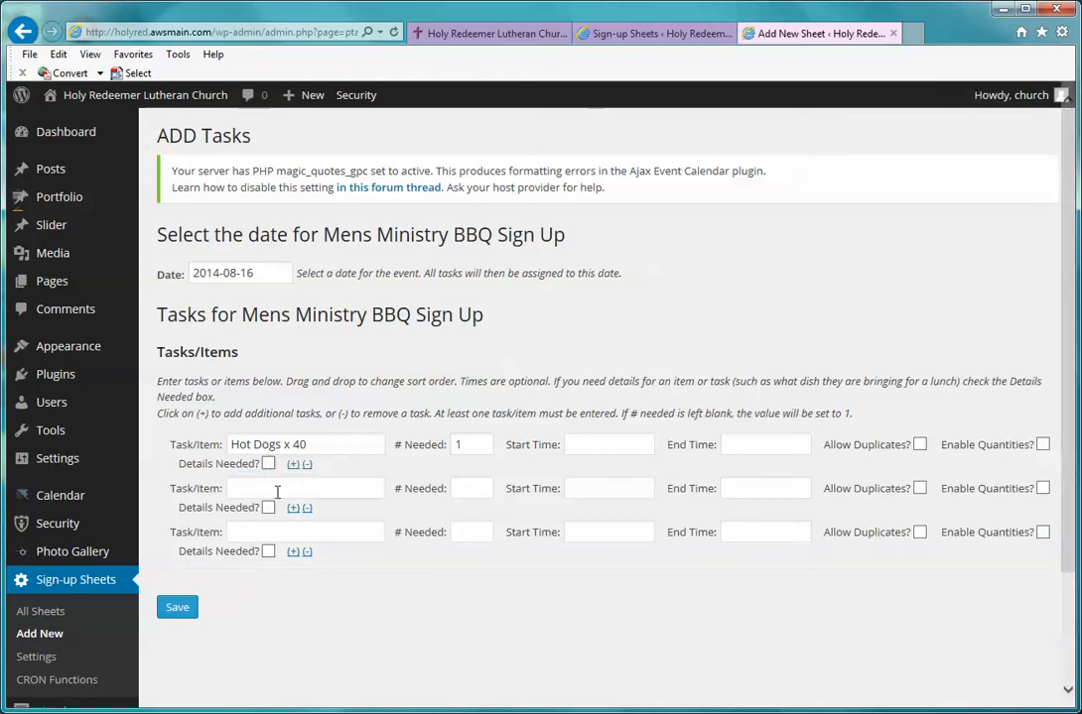
Step: Add Ketchup Bottle x 2 with 1 needed and save both tasks
{"action": "left_click", "coordinate": [284, 486]}
{"action": "type", "text": "Ke"}
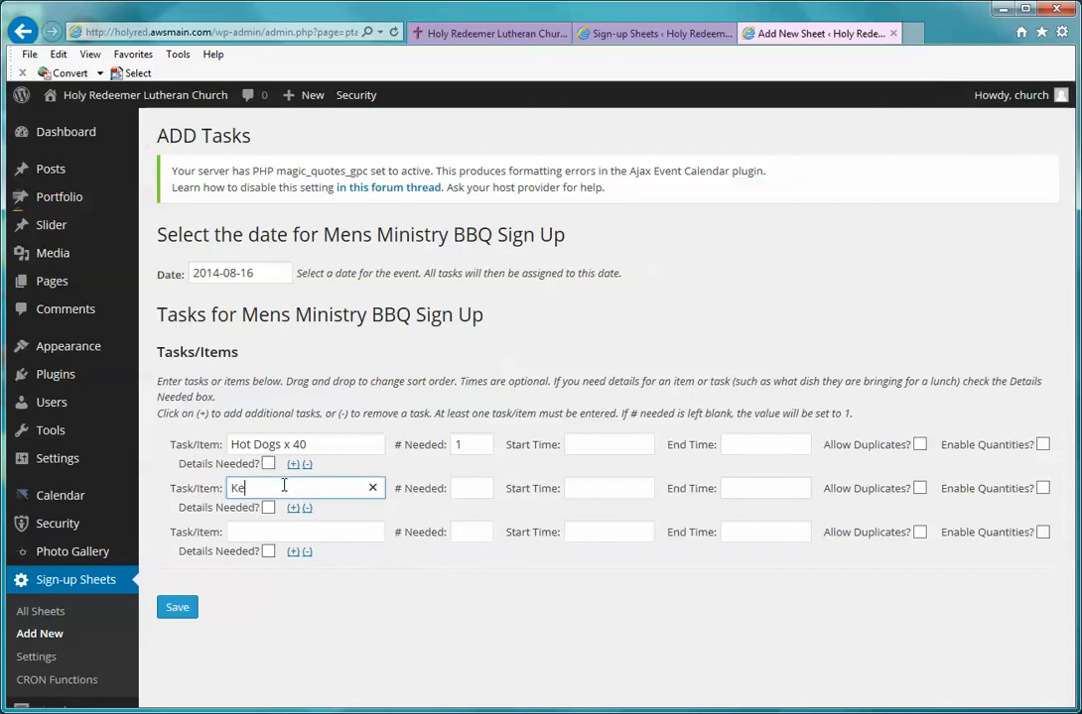
{"action": "type", "text": "tchup Bottle x 2"}
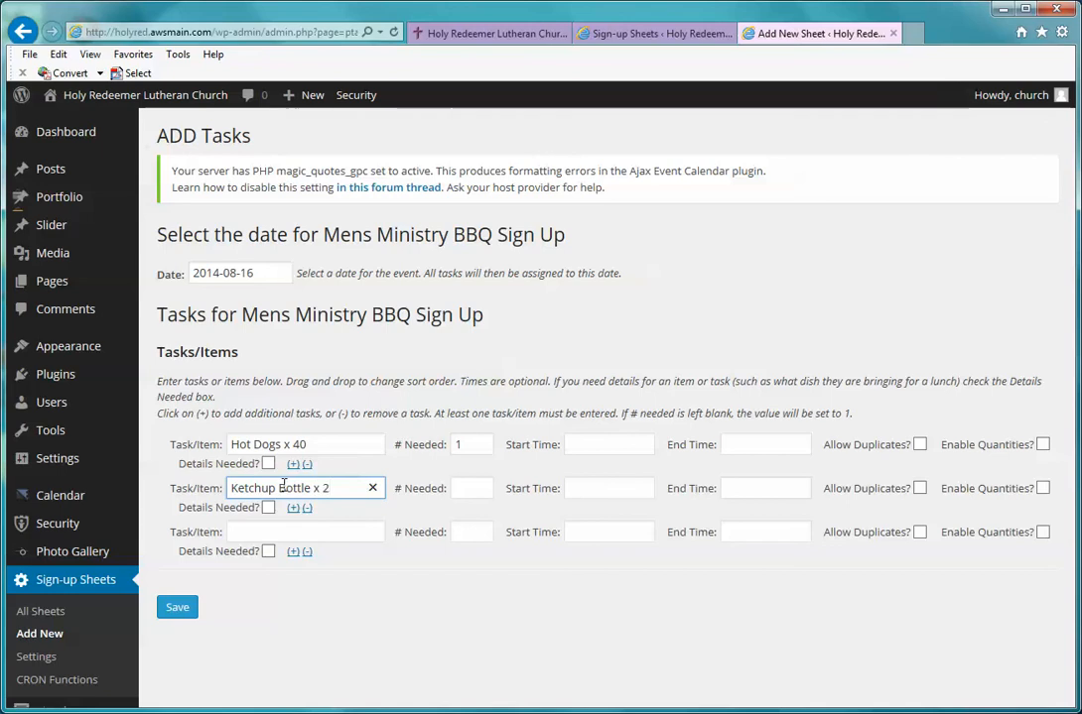
{"action": "left_click", "coordinate": [487, 489]}
{"action": "type", "text": "1"}
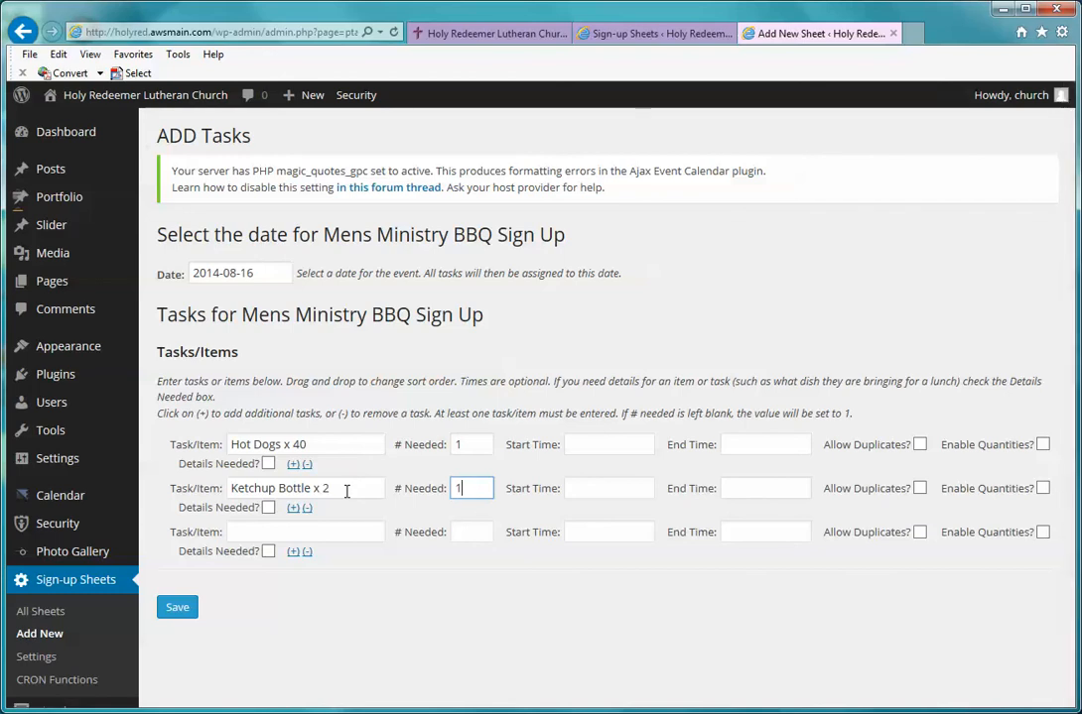
{"action": "left_click", "coordinate": [180, 608]}
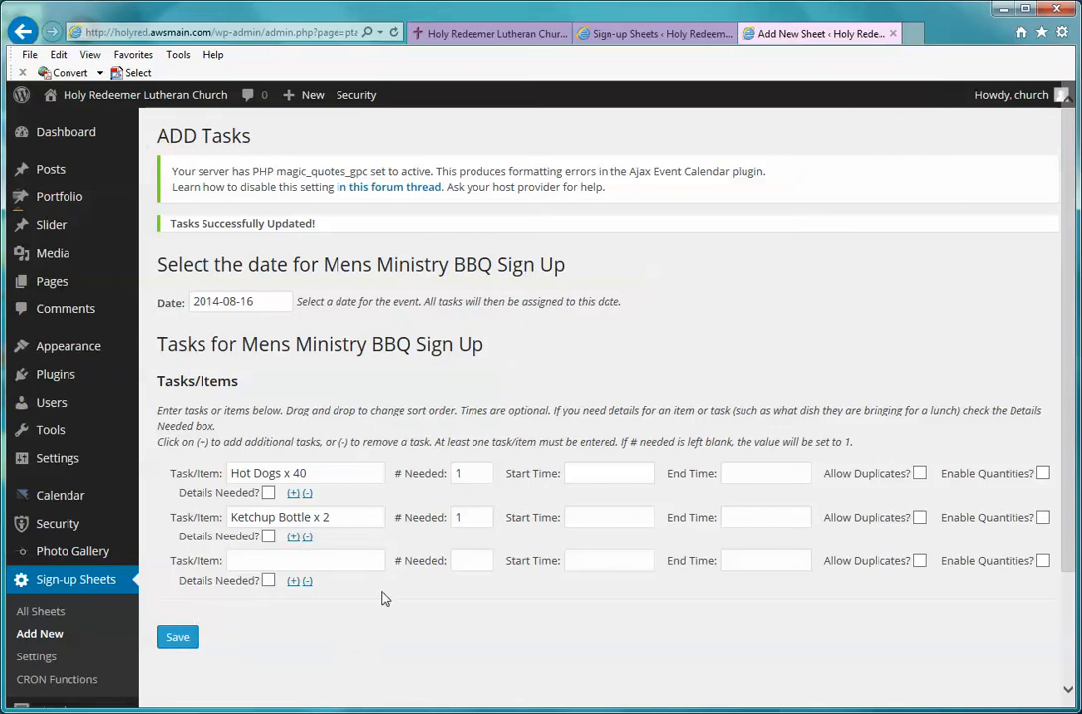
{"action": "scroll", "coordinate": [394, 439], "scroll_direction": "down", "scroll_amount": 1}
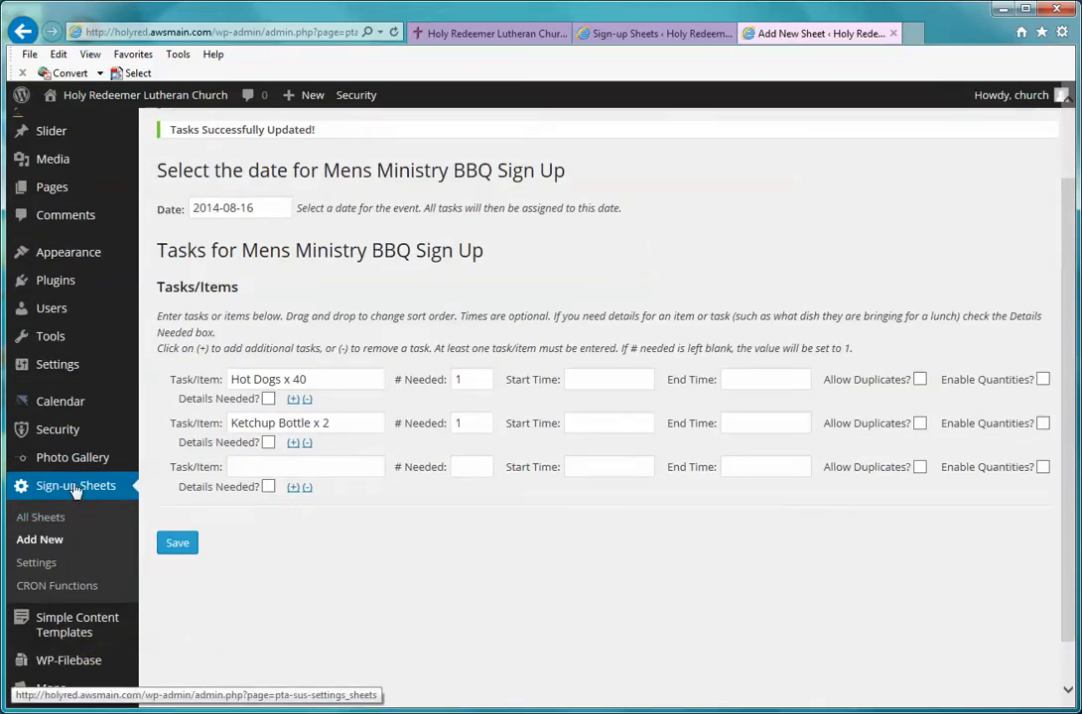
Step: Open All Sheets and copy the Mens Ministry BBQ Sign Up sheet's ID 6
{"action": "left_click", "coordinate": [47, 520]}
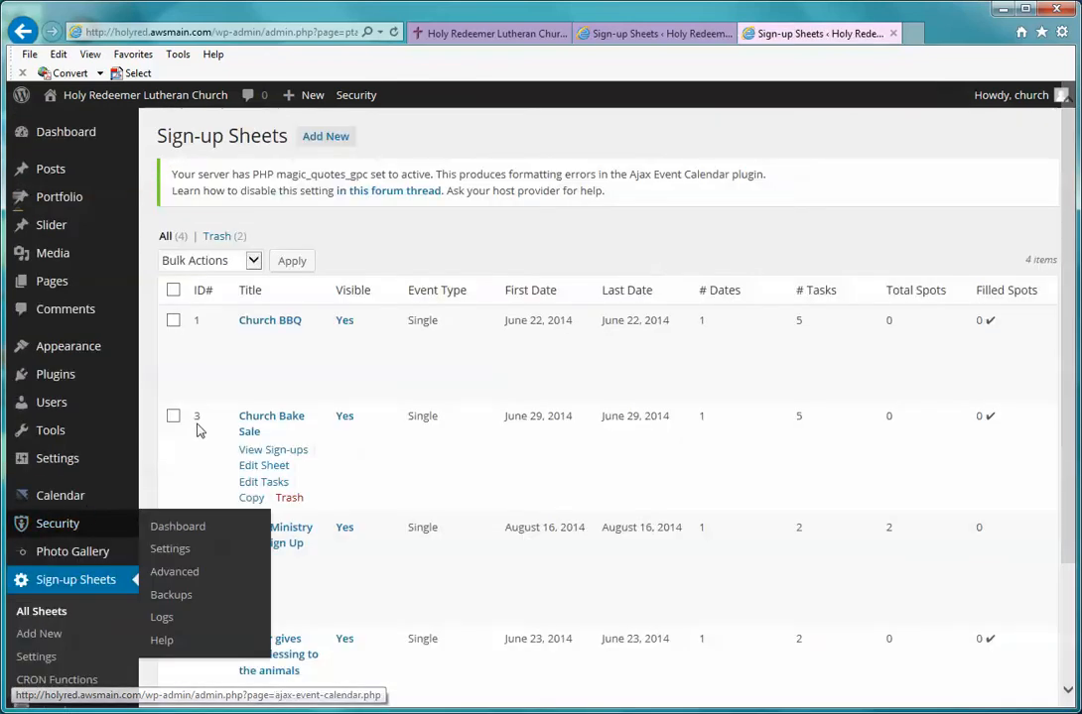
{"action": "mouse_move", "coordinate": [243, 387]}
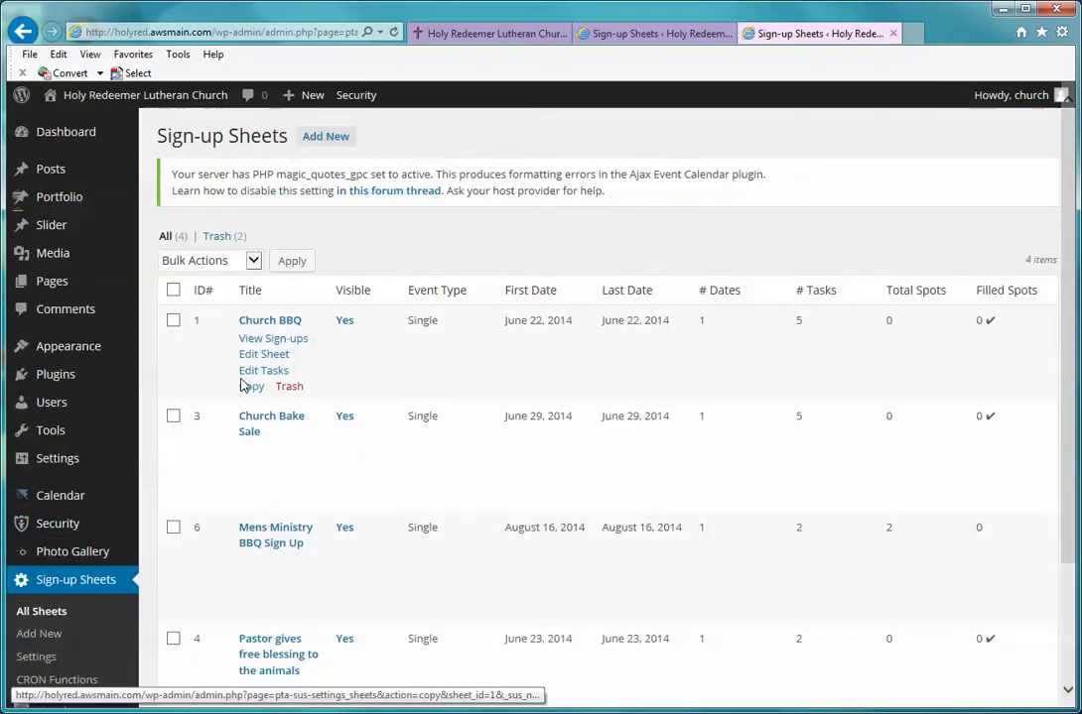
{"action": "scroll", "coordinate": [243, 387], "scroll_direction": "down", "scroll_amount": 1}
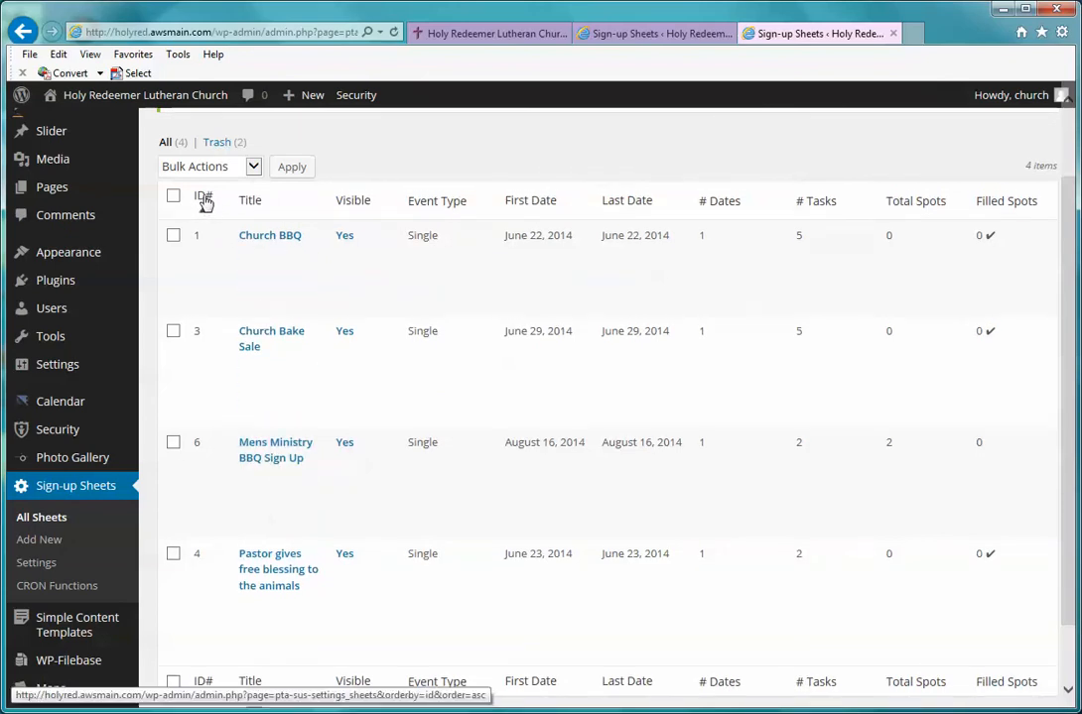
{"action": "right_click", "coordinate": [197, 438]}
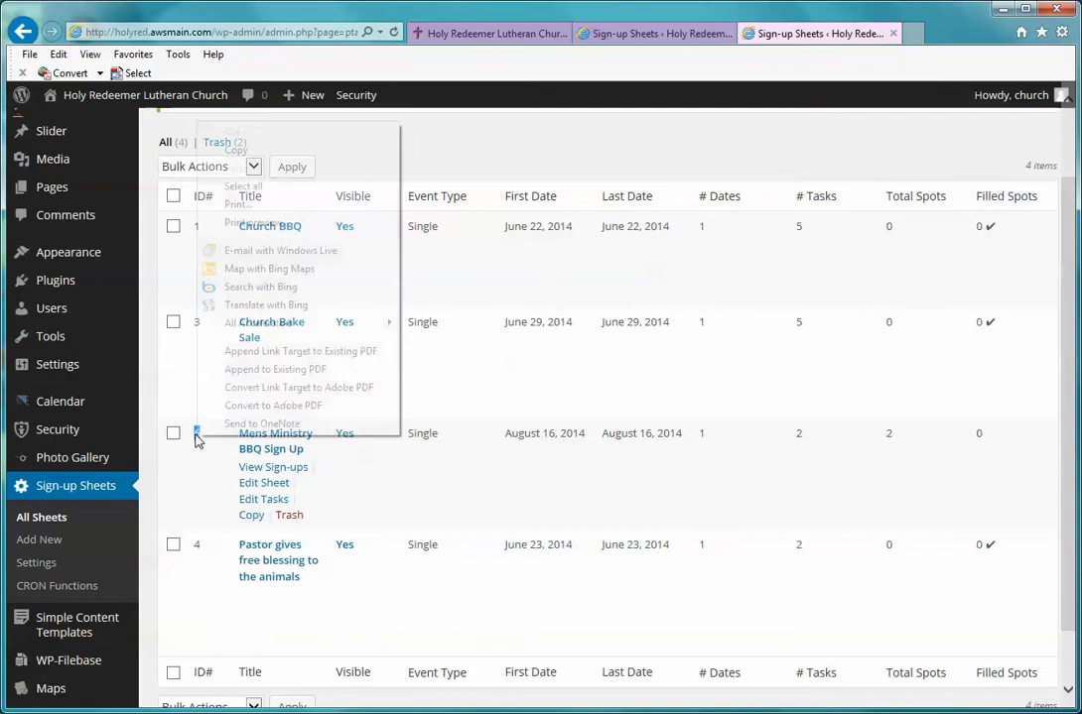
{"action": "left_click", "coordinate": [249, 154]}
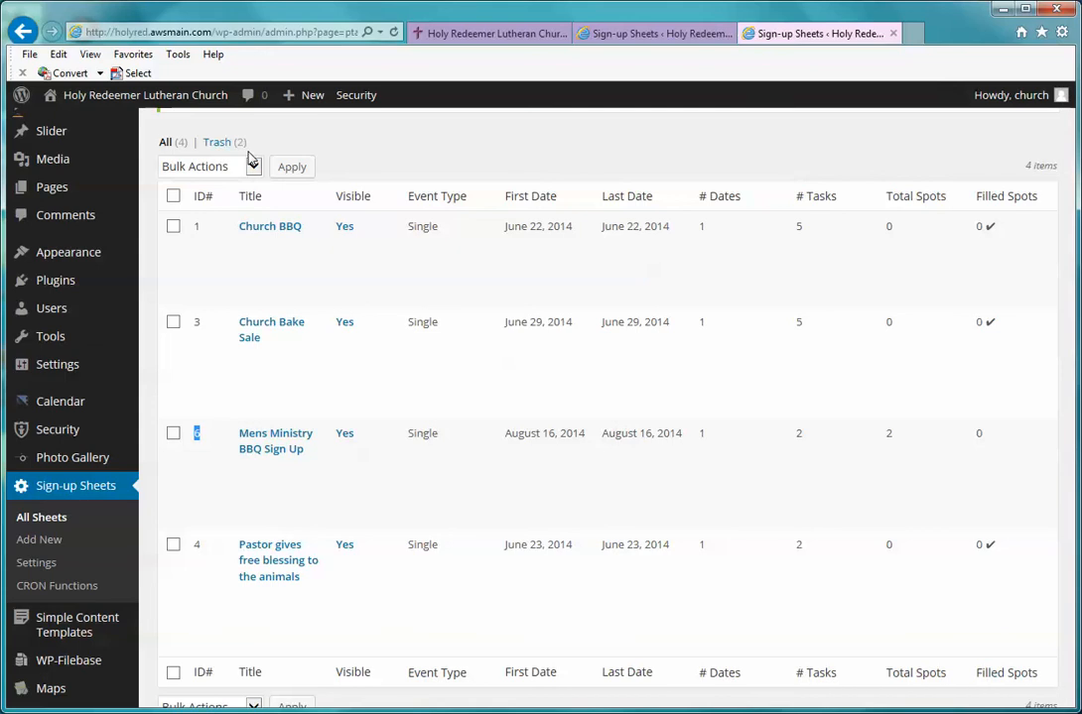
{"action": "left_click", "coordinate": [72, 407]}
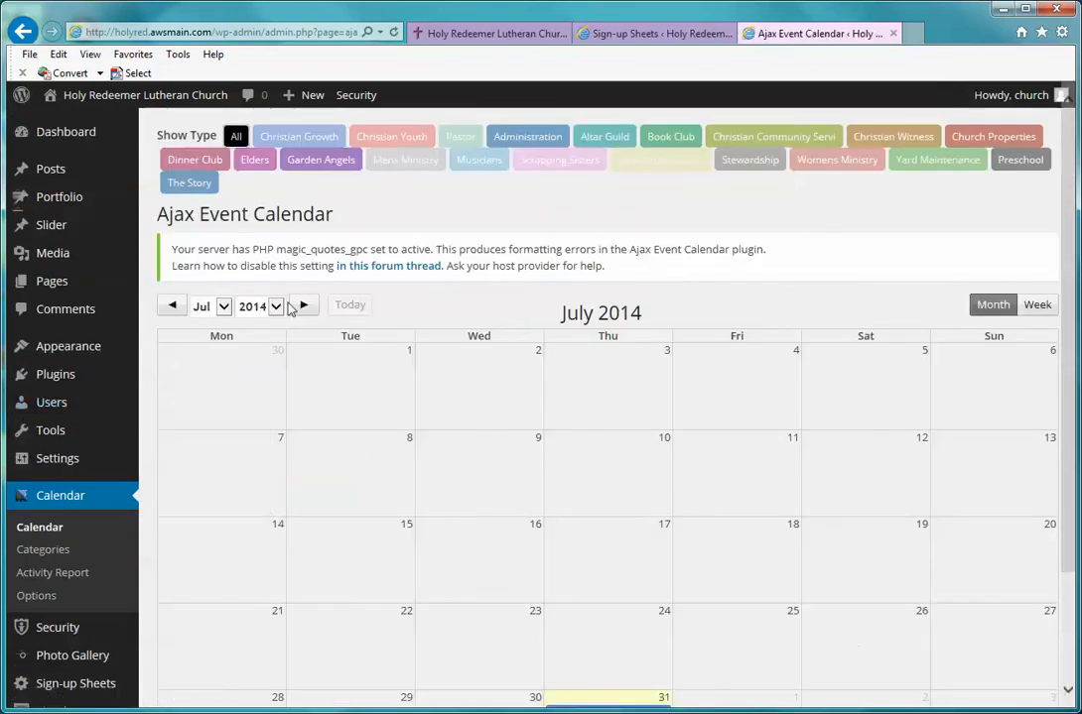
Step: Show August 2014 in the admin calendar and open the Mens Ministry BBQ event for editing
{"action": "left_click", "coordinate": [303, 306]}
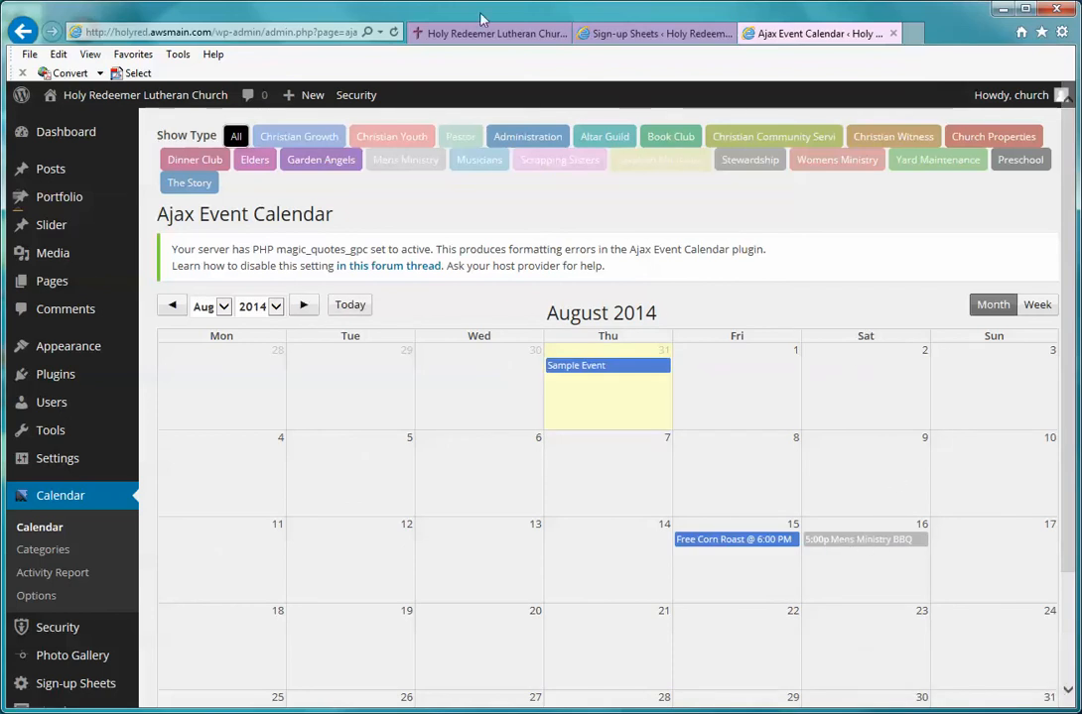
{"action": "left_click", "coordinate": [70, 505]}
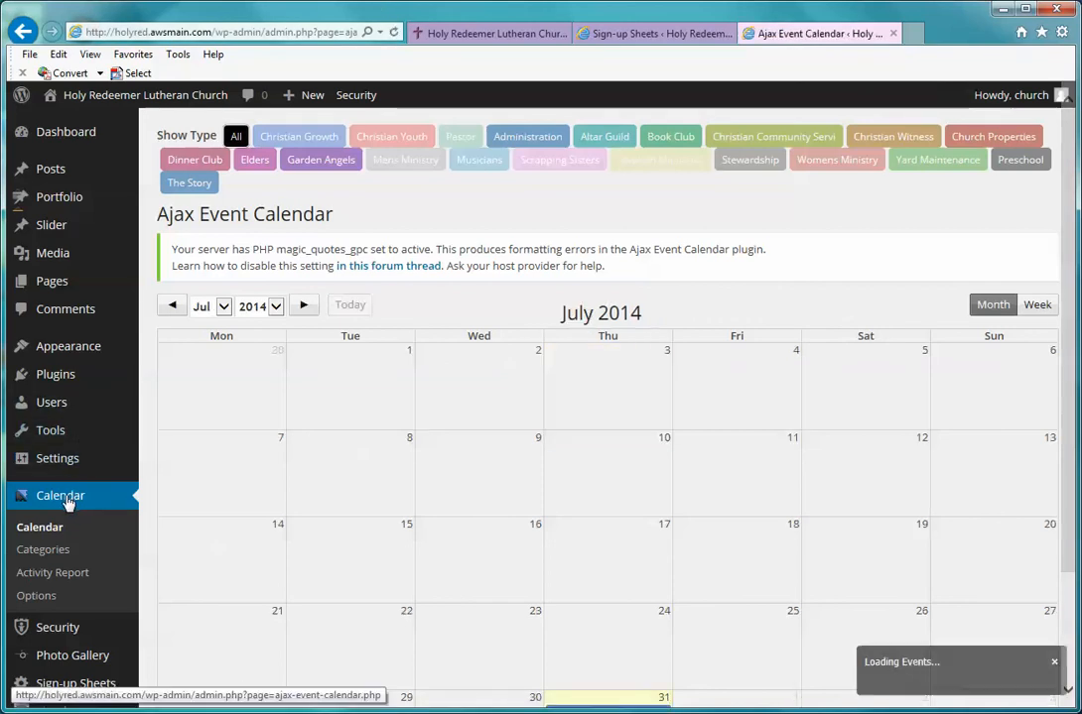
{"action": "left_click", "coordinate": [304, 308]}
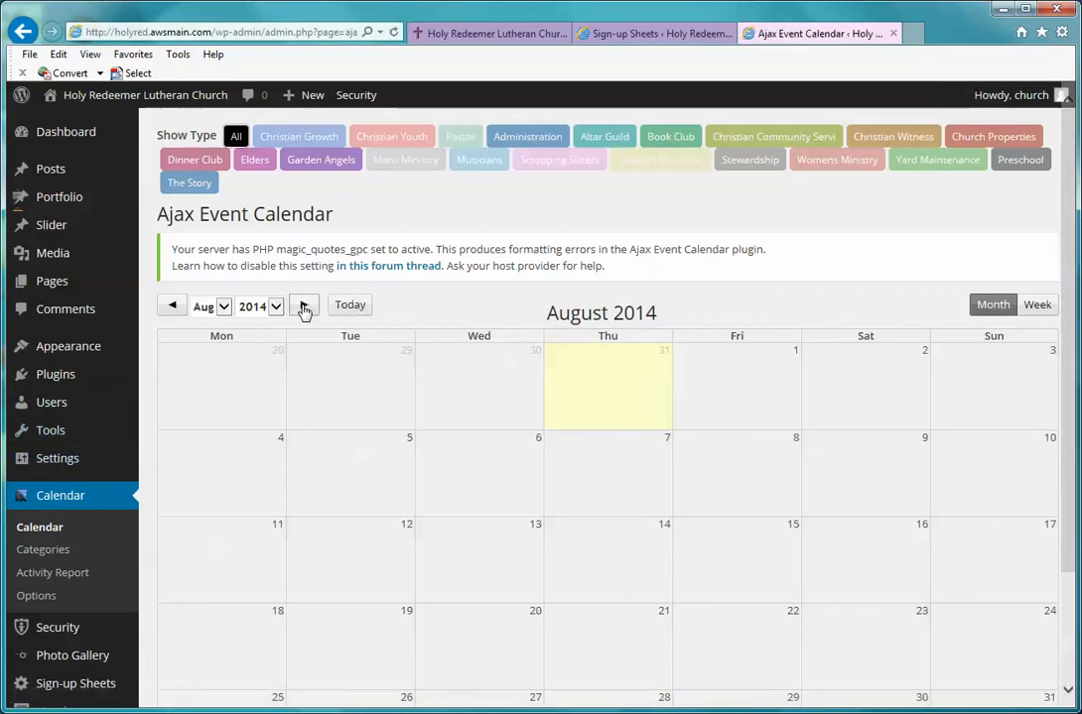
{"action": "left_click", "coordinate": [872, 541]}
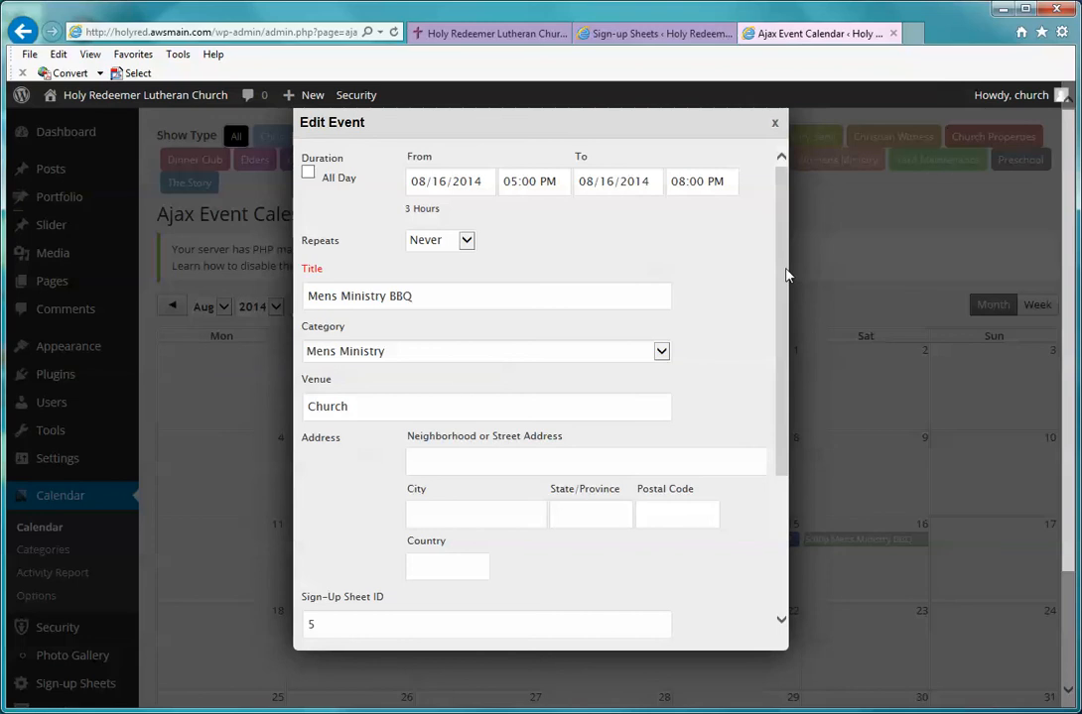
Step: Change the event's Sign-Up Sheet ID from 5 to 6
{"action": "left_click_drag", "start_coordinate": [785, 275], "coordinate": [785, 415]}
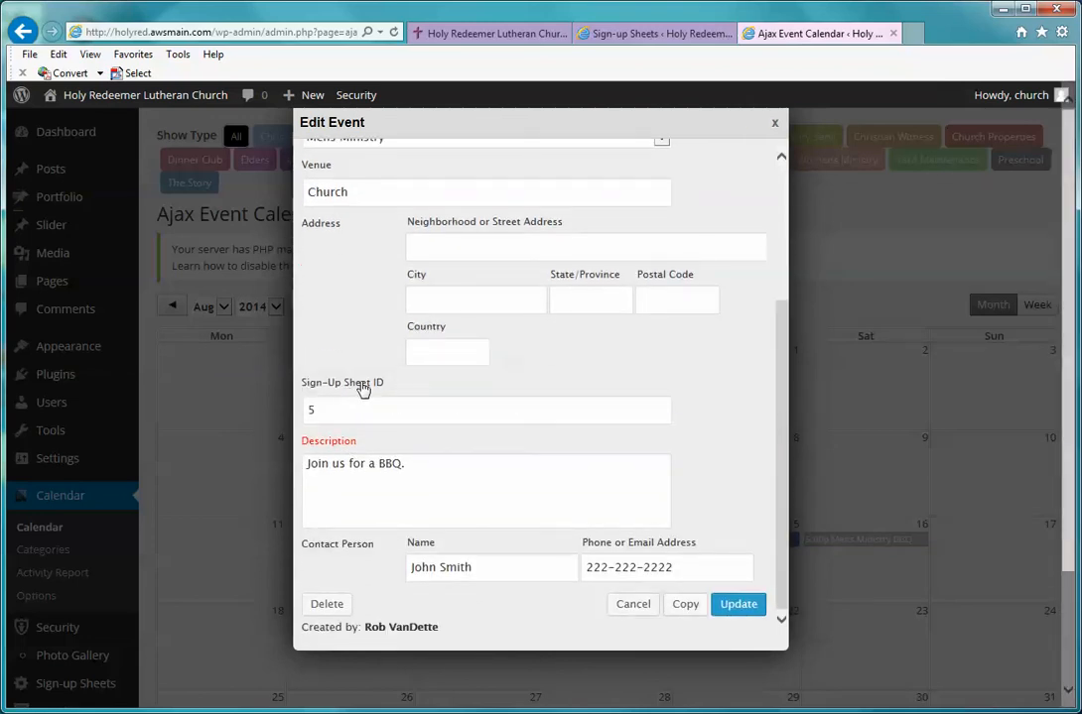
{"action": "left_click", "coordinate": [329, 408]}
{"action": "left_click_drag", "start_coordinate": [328, 408], "coordinate": [308, 407]}
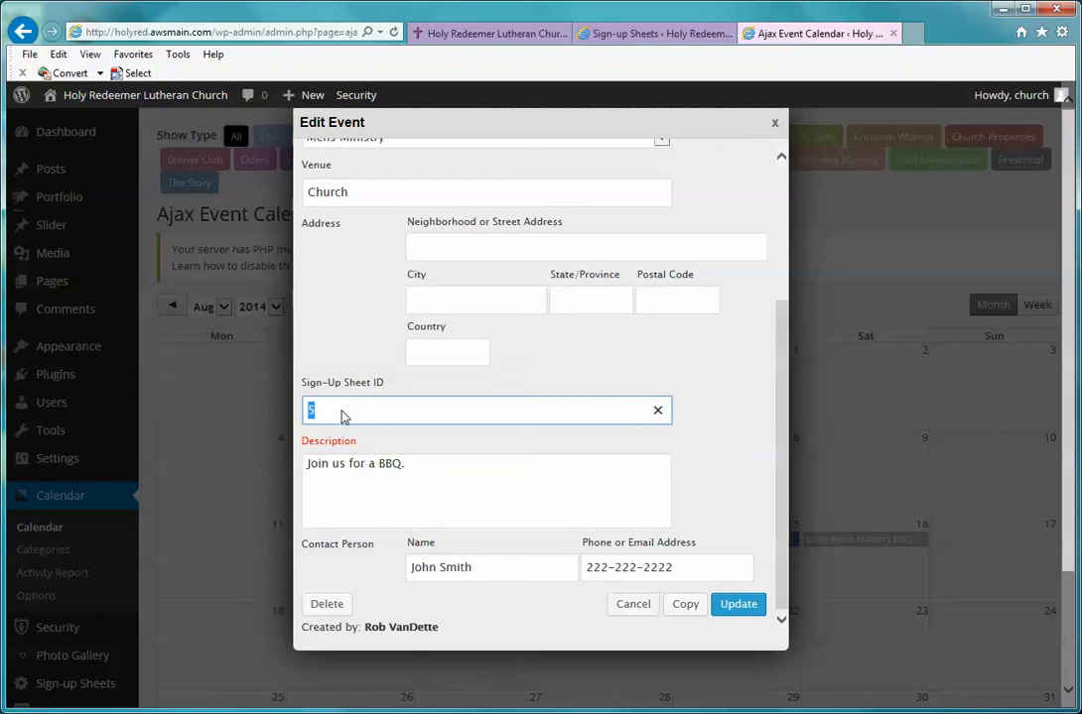
{"action": "key", "text": "BackSpace"}
{"action": "type", "text": "6"}
Step: Append a sentence asking attendees to RSVP to the chair's e-mail, and update the event
{"action": "left_click", "coordinate": [451, 471]}
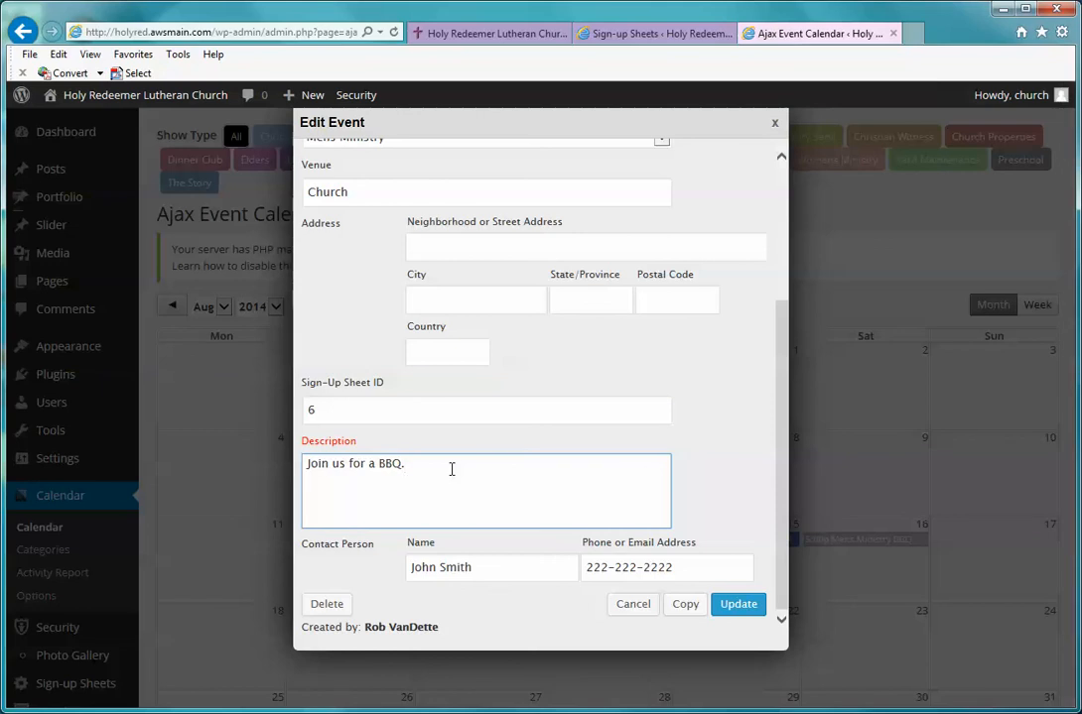
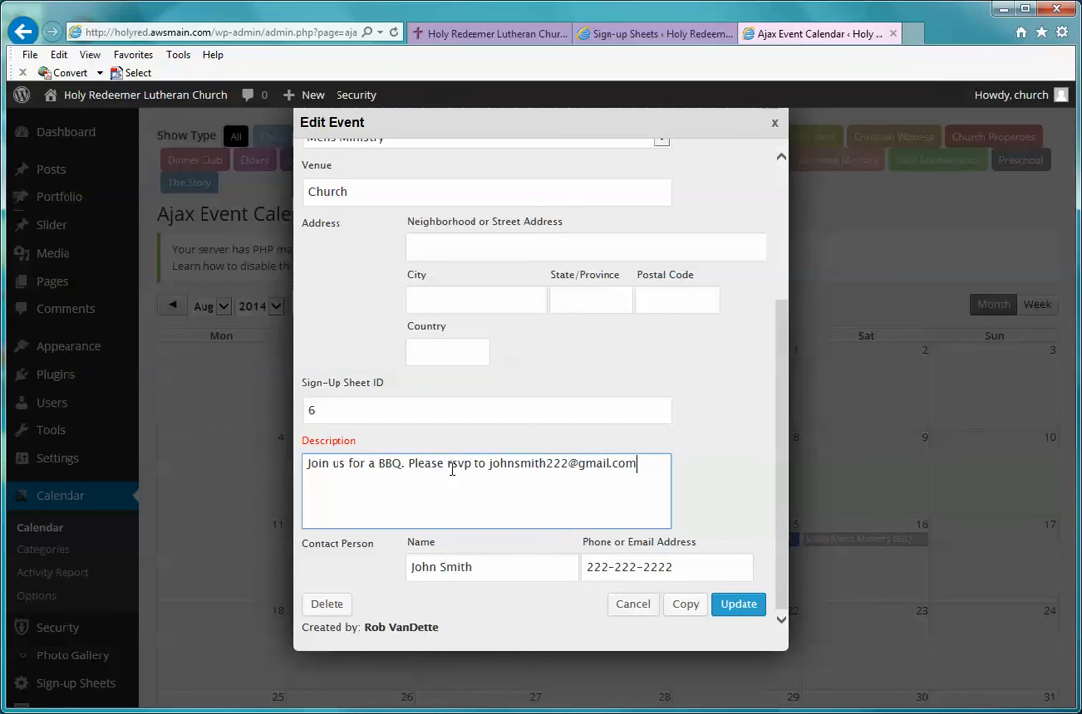
{"action": "type", "text": " if you plan on attending."}
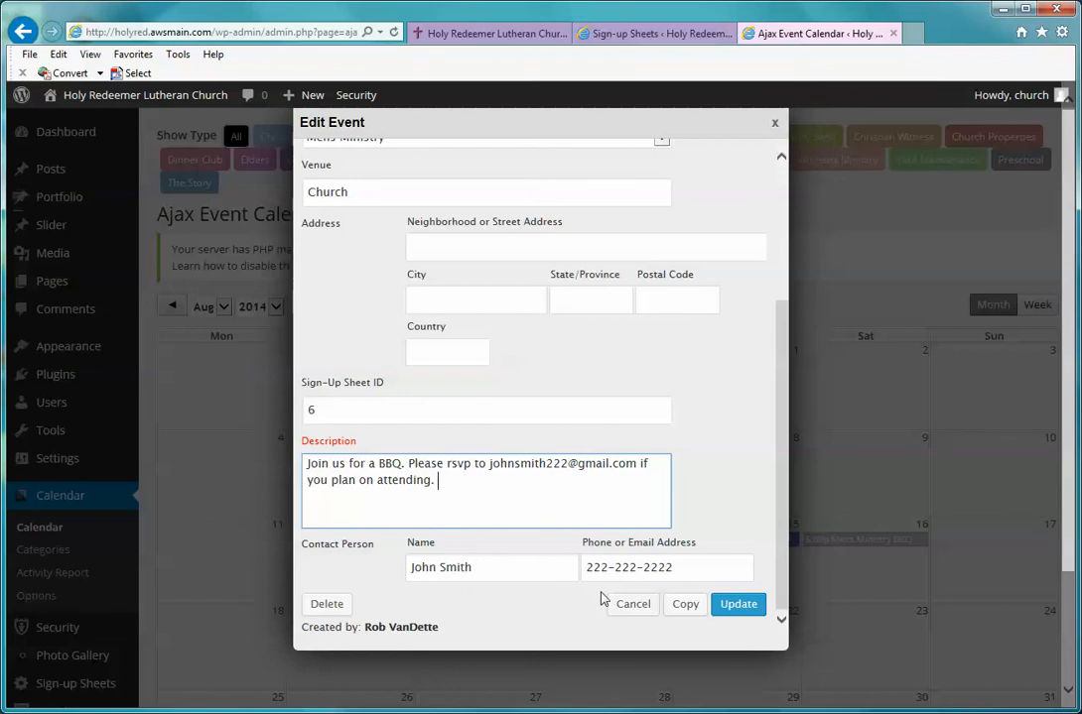
{"action": "left_click", "coordinate": [736, 605]}
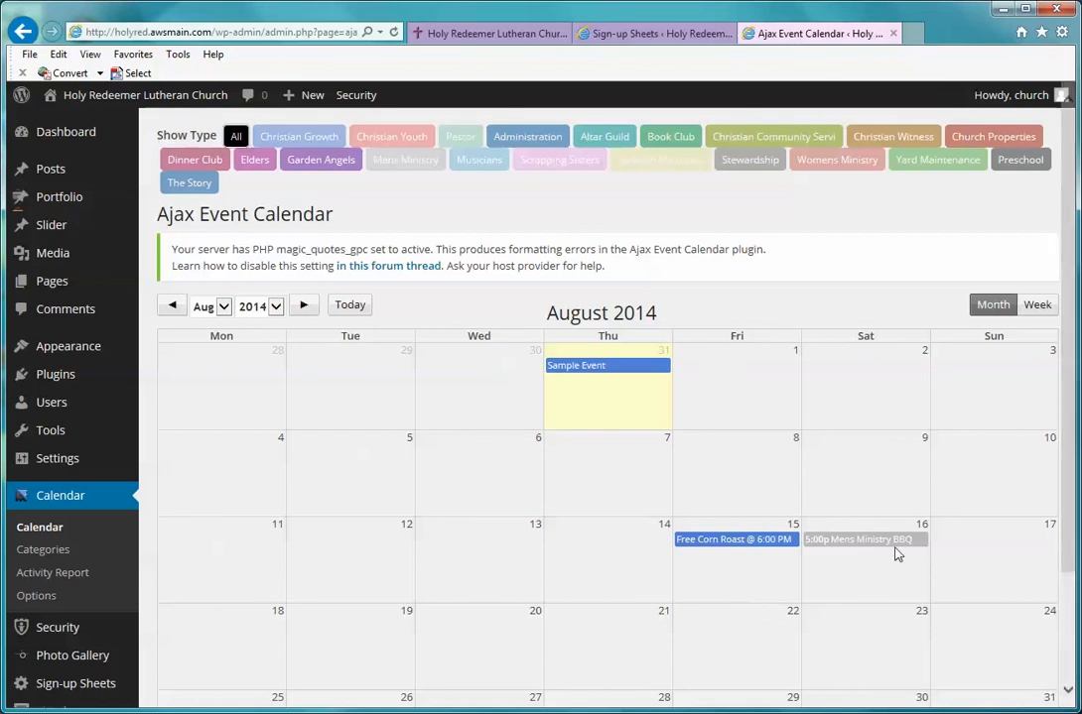
Step: From the public church site, open the Mens Ministry BBQ event's sign-up sheet, listing Hot Dogs x 40 and Ketchup Bottle x 2
{"action": "scroll", "coordinate": [989, 523], "scroll_direction": "down", "scroll_amount": 1}
{"action": "scroll", "coordinate": [989, 523], "scroll_direction": "up", "scroll_amount": 1}
{"action": "left_click", "coordinate": [140, 99]}
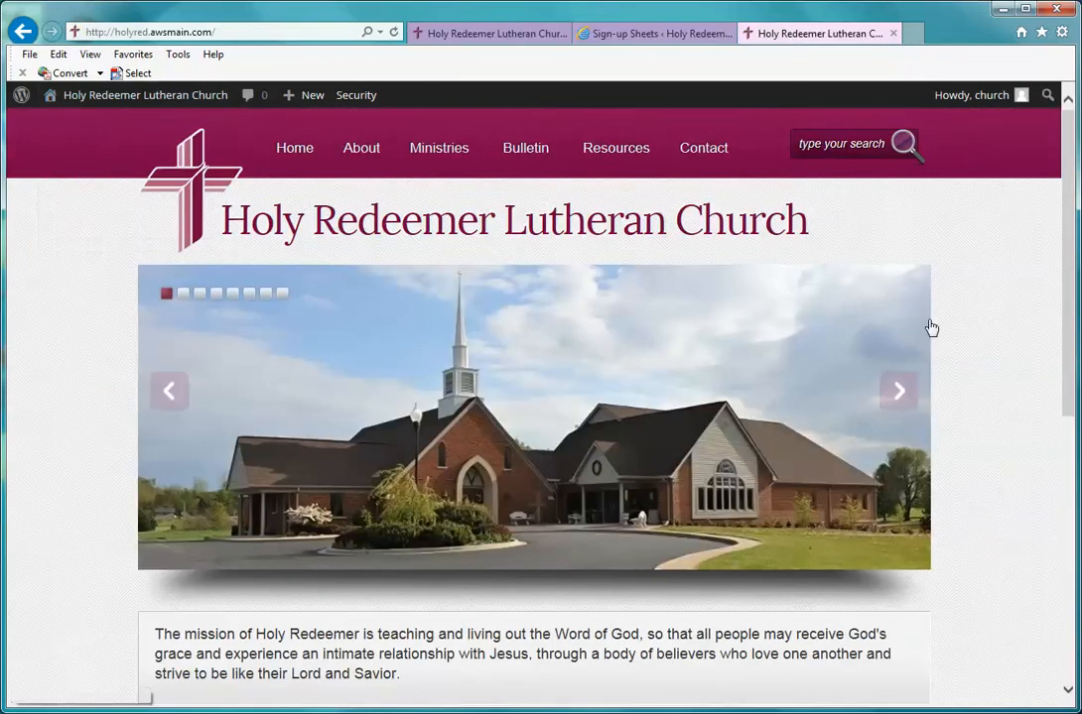
{"action": "scroll", "coordinate": [1048, 375], "scroll_direction": "down", "scroll_amount": 4}
{"action": "scroll", "coordinate": [1052, 381], "scroll_direction": "down", "scroll_amount": 2}
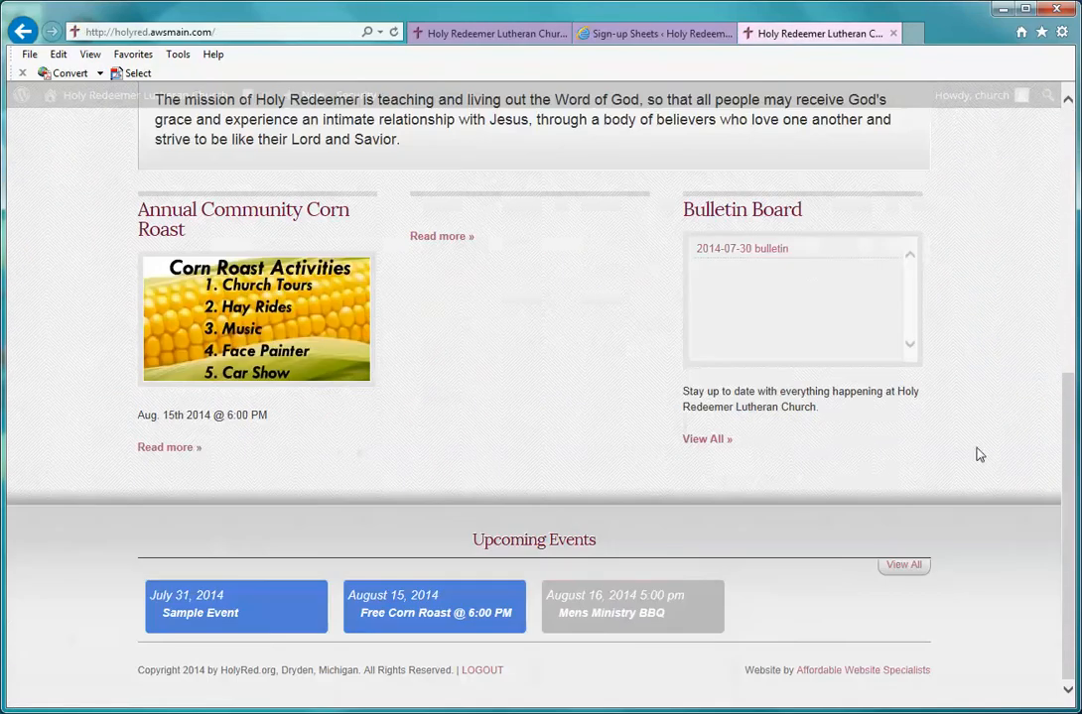
{"action": "left_click", "coordinate": [622, 611]}
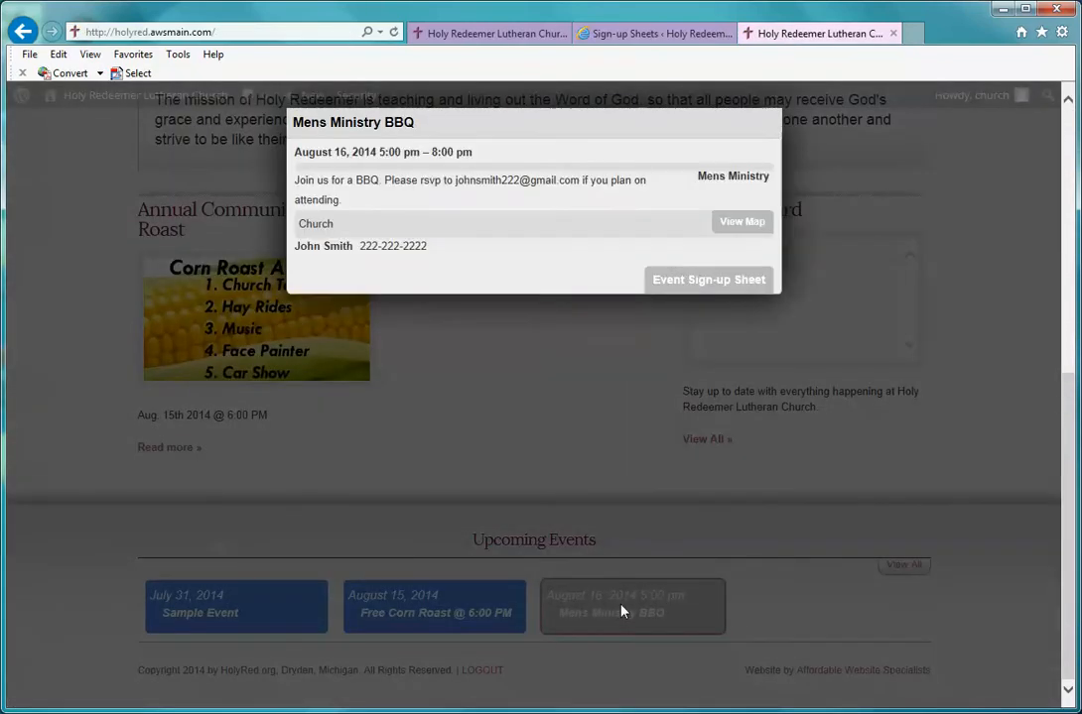
{"action": "left_click", "coordinate": [686, 287]}
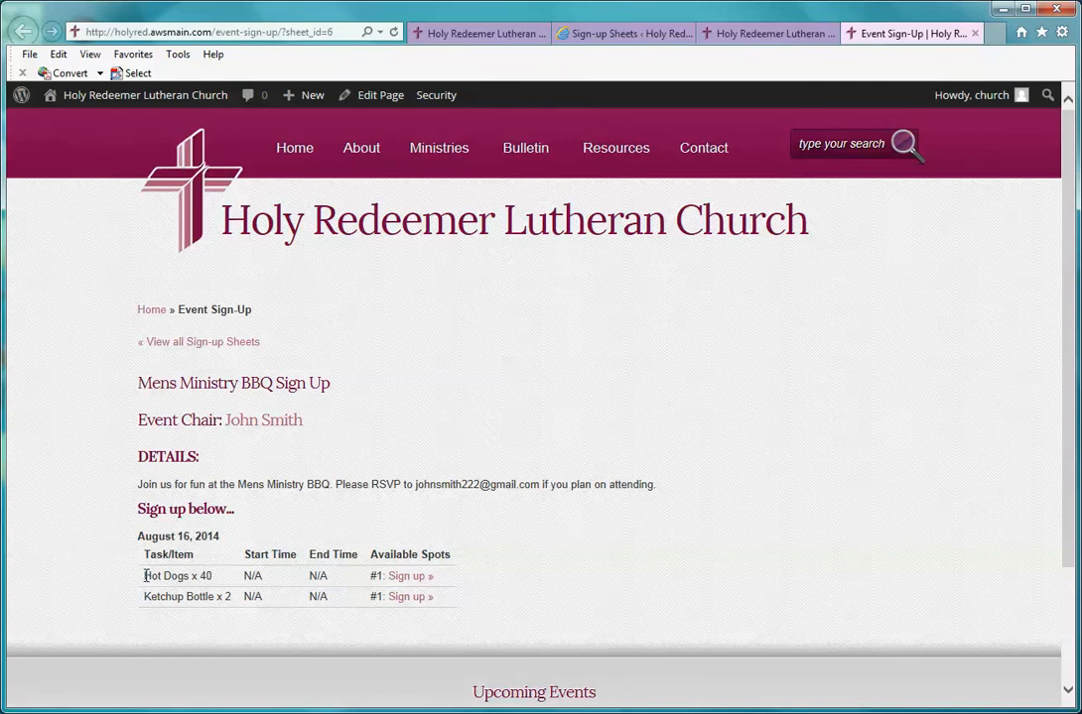
Step: Open the sign-up form for the Hot Dogs x 40 task
{"action": "left_click_drag", "start_coordinate": [145, 576], "coordinate": [209, 580]}
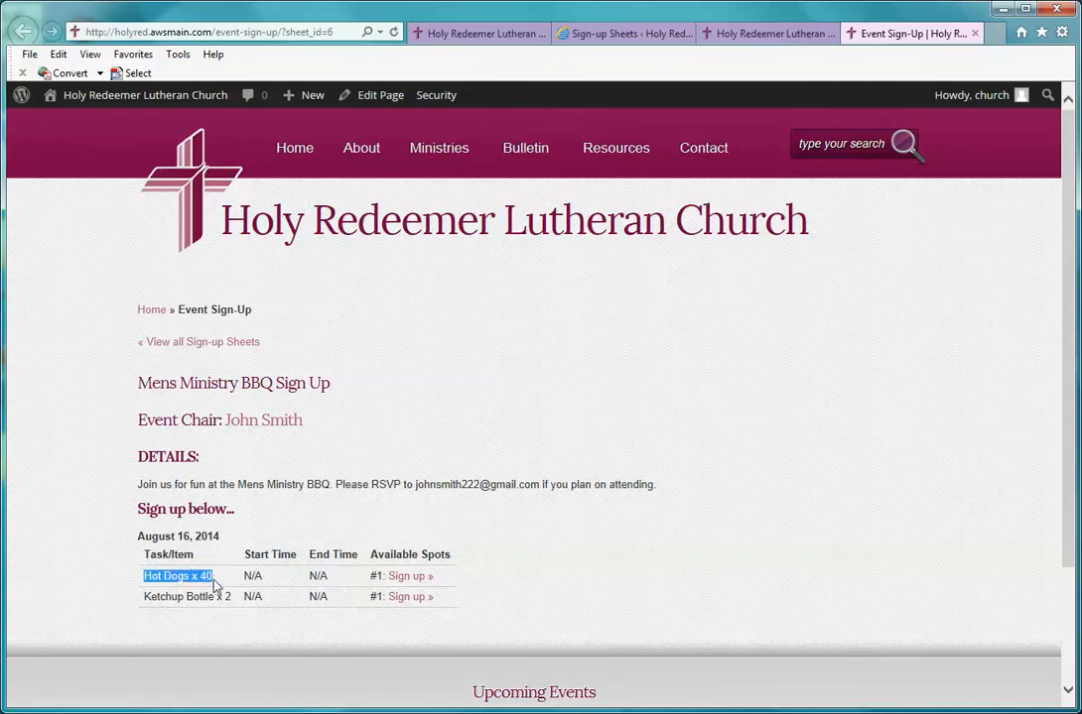
{"action": "left_click", "coordinate": [214, 580]}
{"action": "left_click", "coordinate": [404, 578]}
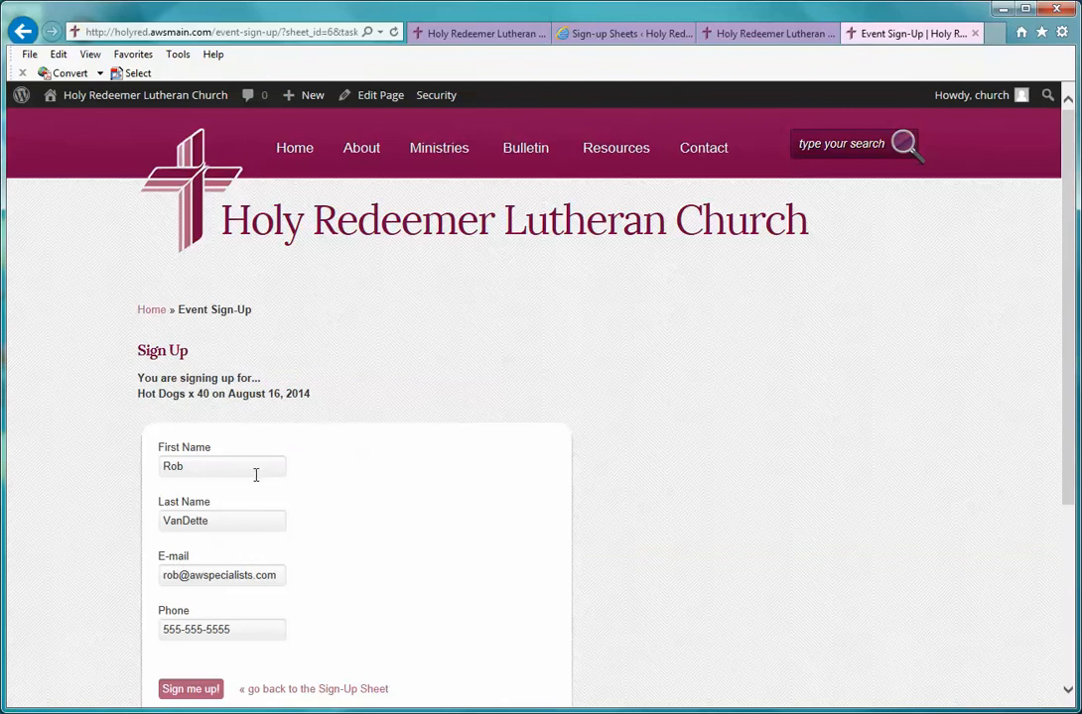
Step: Replace the prefilled details with a test volunteer's first name, last name and e-mail, and submit
{"action": "left_click", "coordinate": [255, 473]}
{"action": "key", "text": "BackSpace"}
{"action": "key", "text": "BackSpace"}
{"action": "key", "text": "BackSpace"}
{"action": "type", "text": "John"}
{"action": "key", "text": "Tab"}
{"action": "type", "text": "Smith"}
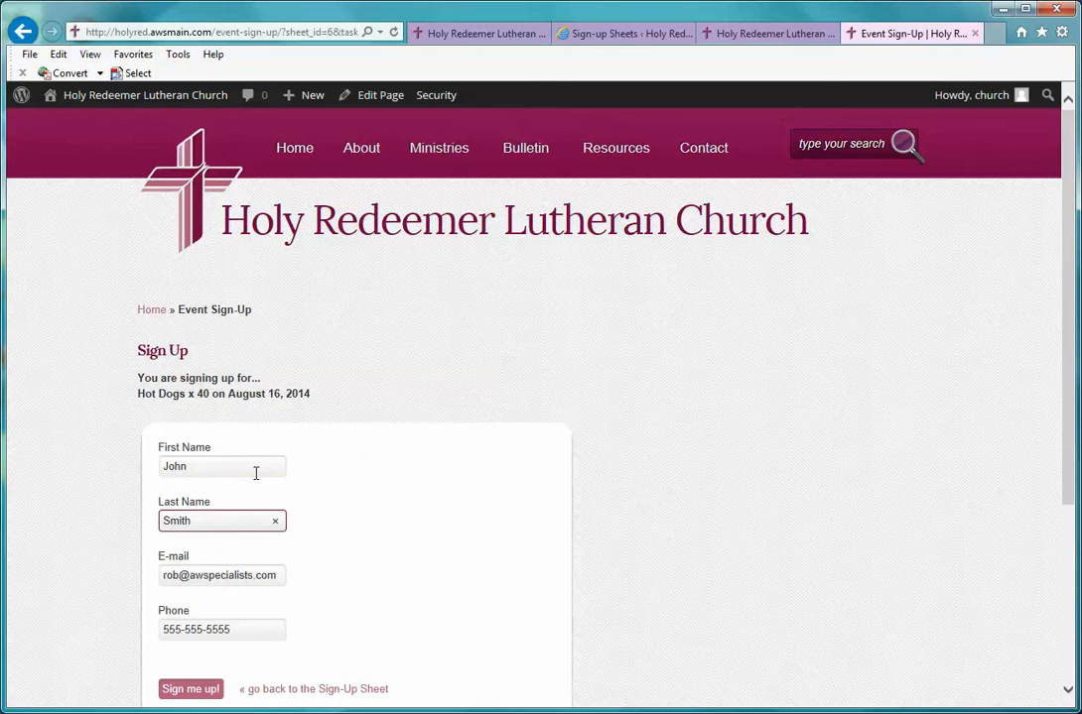
{"action": "key", "text": "Tab"}
{"action": "key", "text": "BackSpace"}
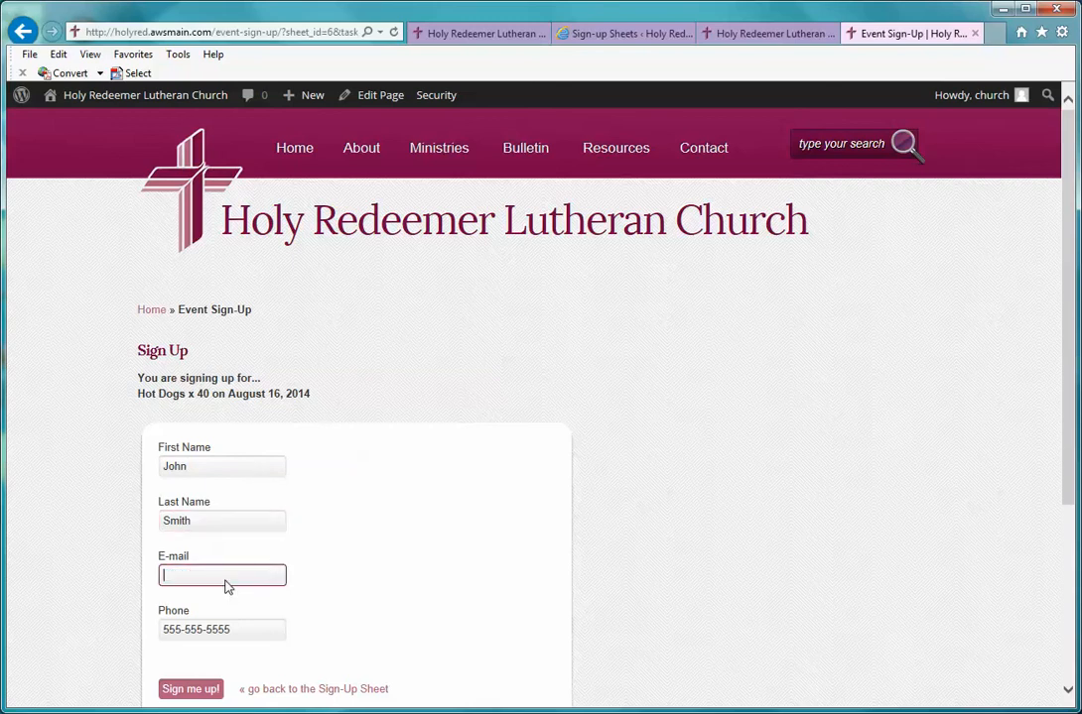
{"action": "key", "text": "shift+Tab"}
{"action": "key", "text": "shift+Tab"}
{"action": "type", "text": "Jane"}
{"action": "key", "text": "Tab"}
{"action": "type", "text": "Doe"}
{"action": "key", "text": "Tab"}
{"action": "scroll", "coordinate": [474, 546], "scroll_direction": "down", "scroll_amount": 1}
{"action": "left_click", "coordinate": [210, 603]}
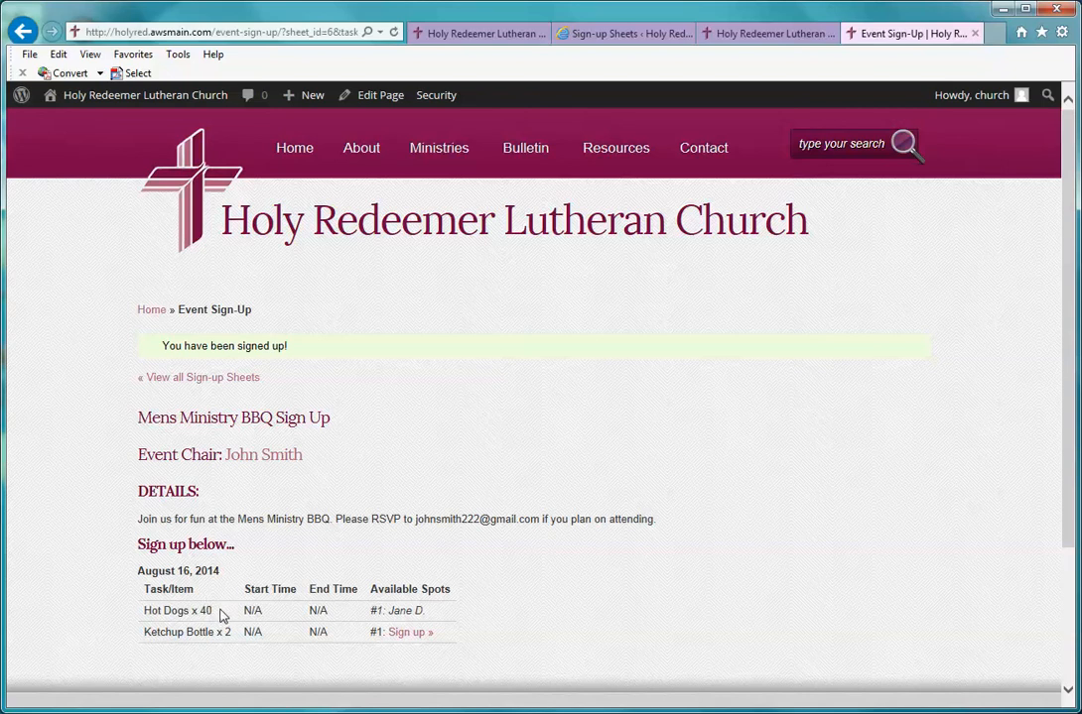
{"action": "left_click", "coordinate": [203, 383]}
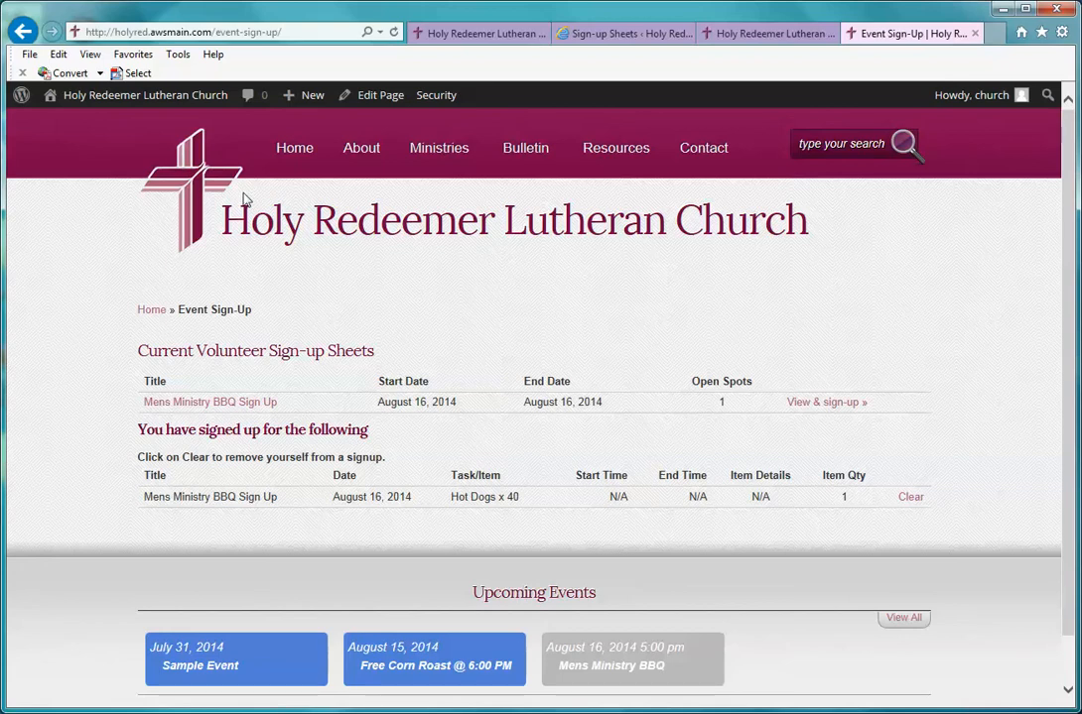
{"action": "left_click", "coordinate": [36, 35]}
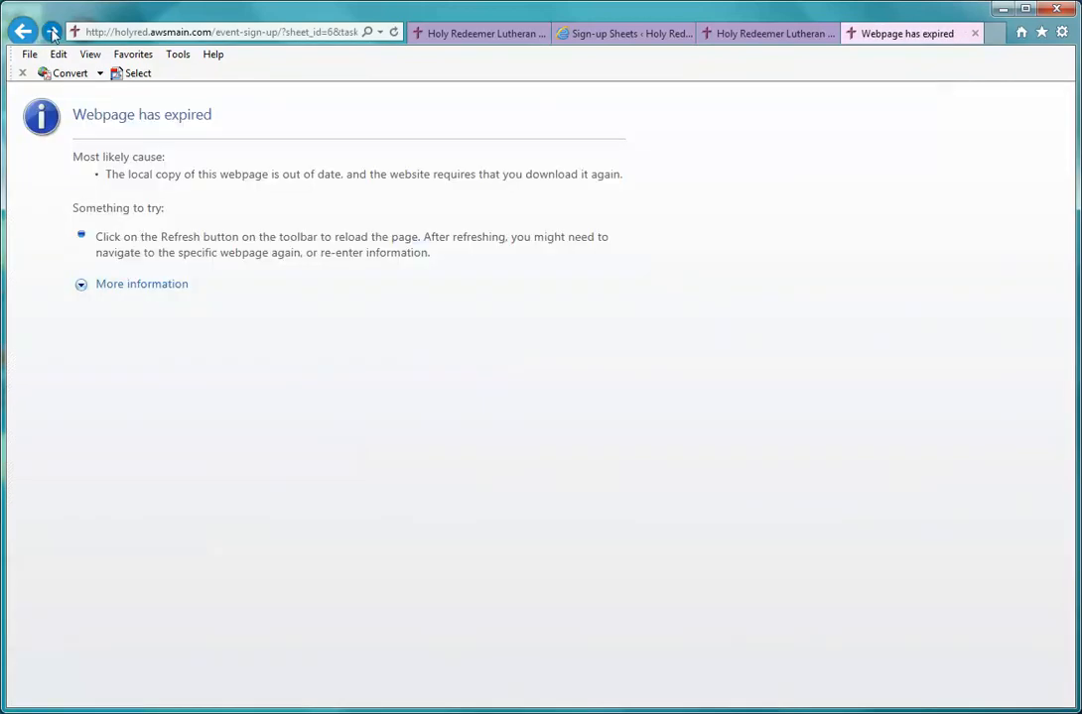
{"action": "left_click", "coordinate": [53, 33]}
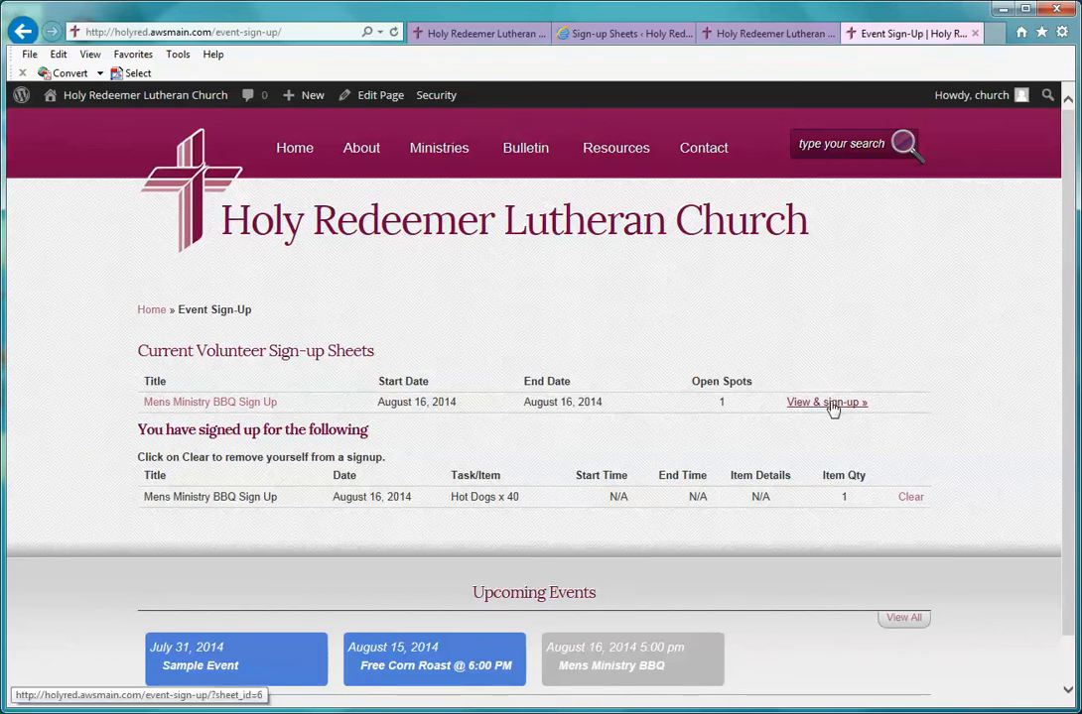
{"action": "left_click_drag", "start_coordinate": [141, 428], "coordinate": [500, 427]}
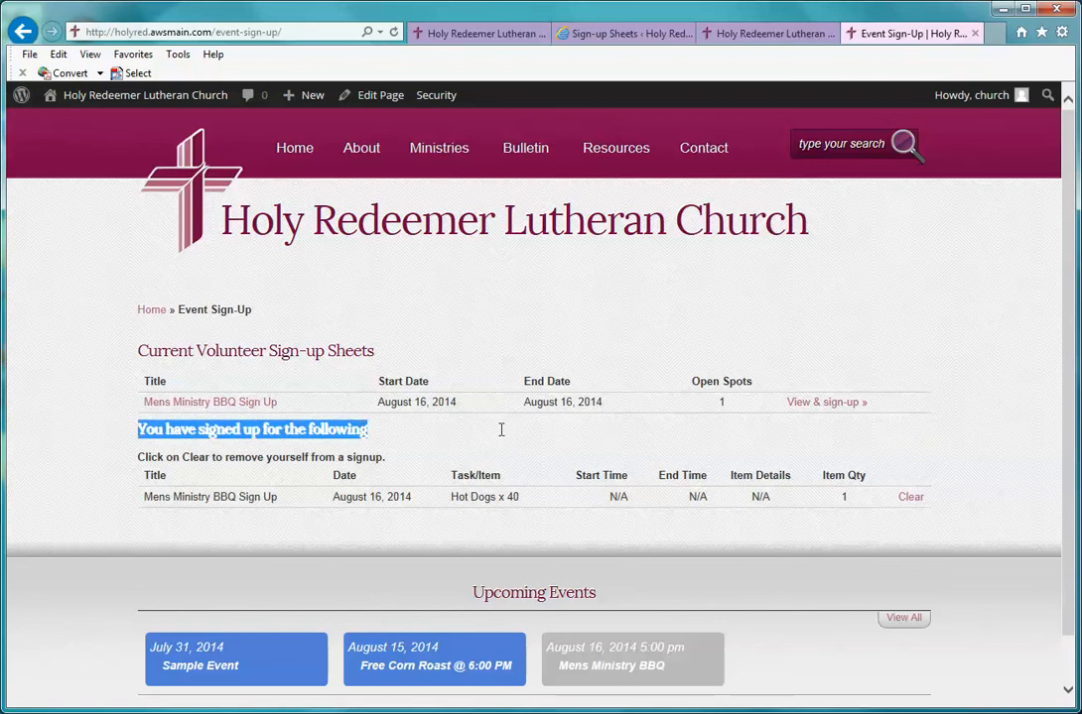
{"action": "left_click", "coordinate": [659, 436]}
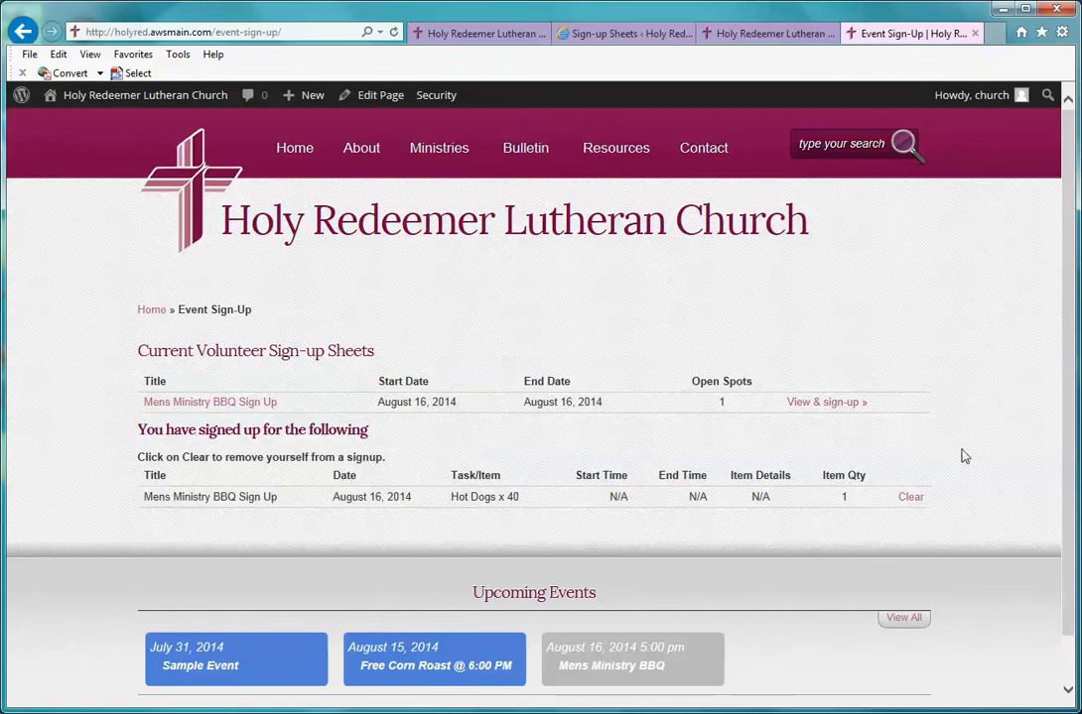
{"action": "scroll", "coordinate": [960, 455], "scroll_direction": "down", "scroll_amount": 1}
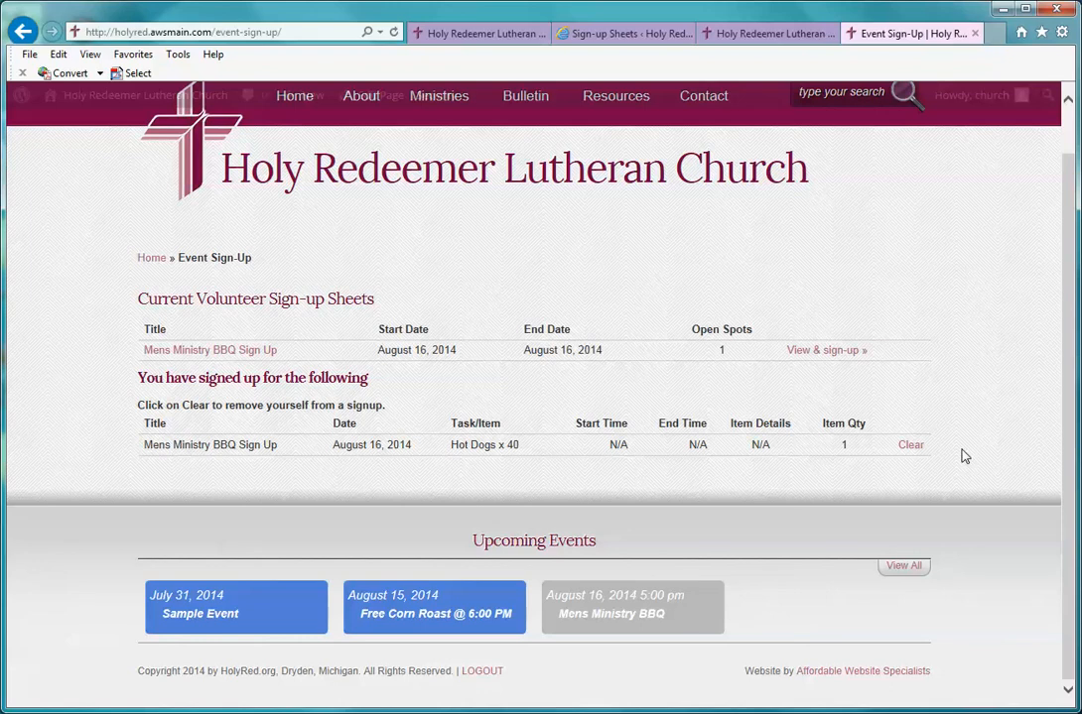
{"action": "scroll", "coordinate": [960, 455], "scroll_direction": "up", "scroll_amount": 1}
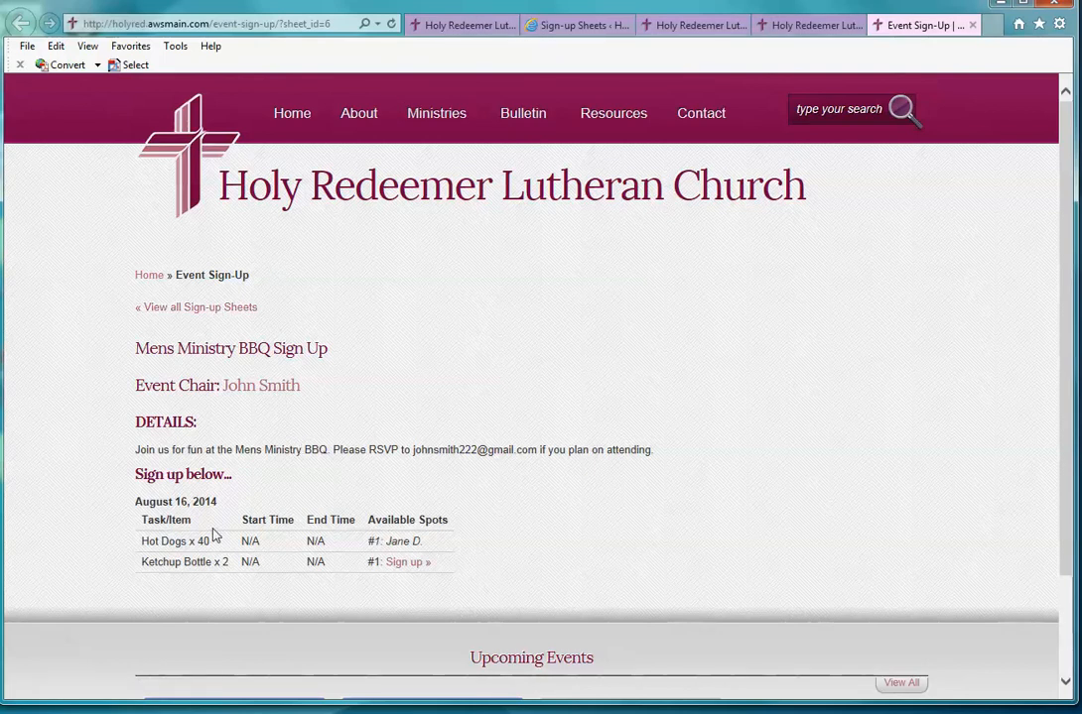
{"action": "left_click_drag", "start_coordinate": [143, 543], "coordinate": [208, 541]}
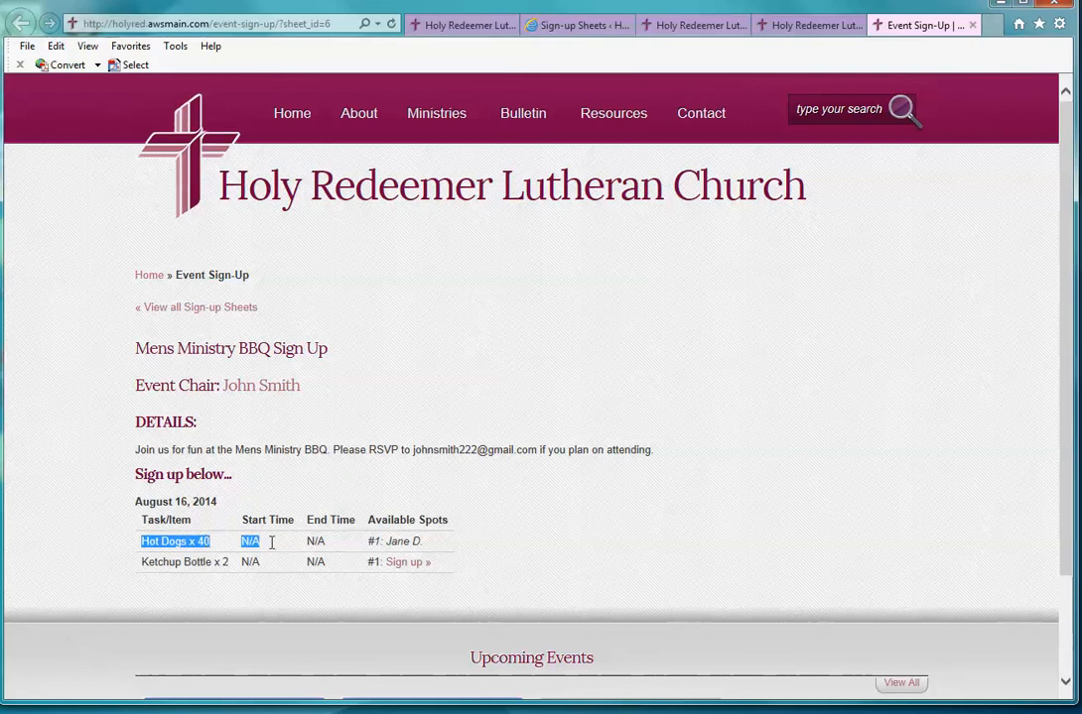
{"action": "left_click_drag", "start_coordinate": [250, 541], "coordinate": [450, 535]}
{"action": "left_click", "coordinate": [446, 549]}
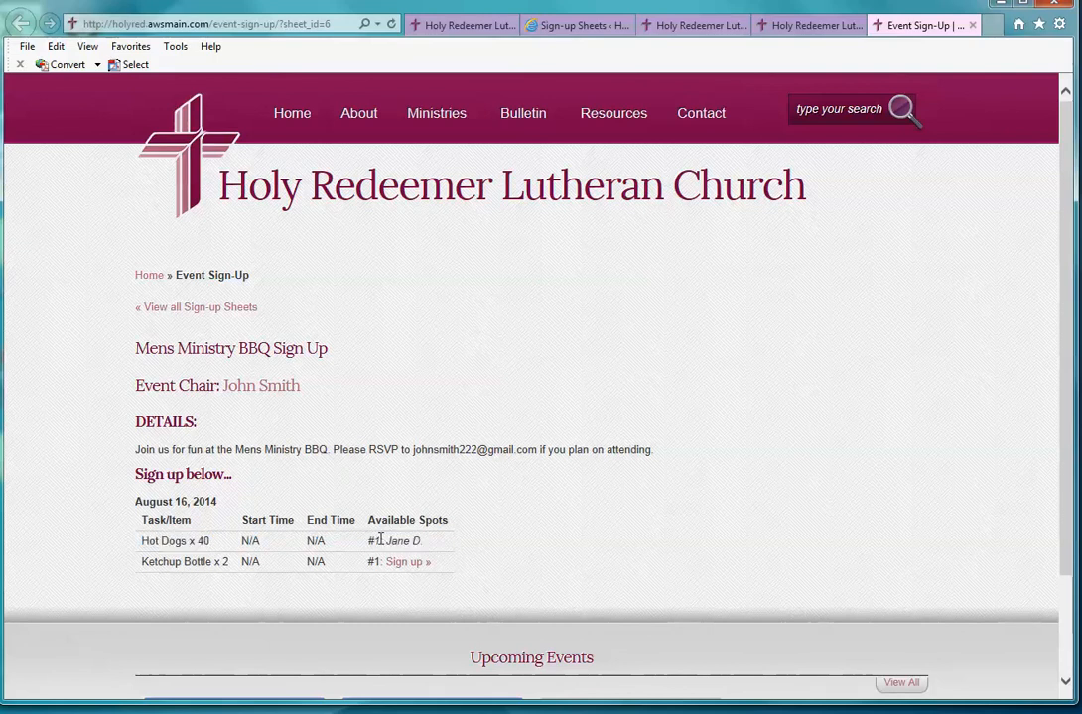
{"action": "left_click_drag", "start_coordinate": [143, 541], "coordinate": [462, 549]}
{"action": "left_click", "coordinate": [256, 515]}
{"action": "left_click_drag", "start_coordinate": [144, 541], "coordinate": [207, 537]}
{"action": "left_click", "coordinate": [257, 495]}
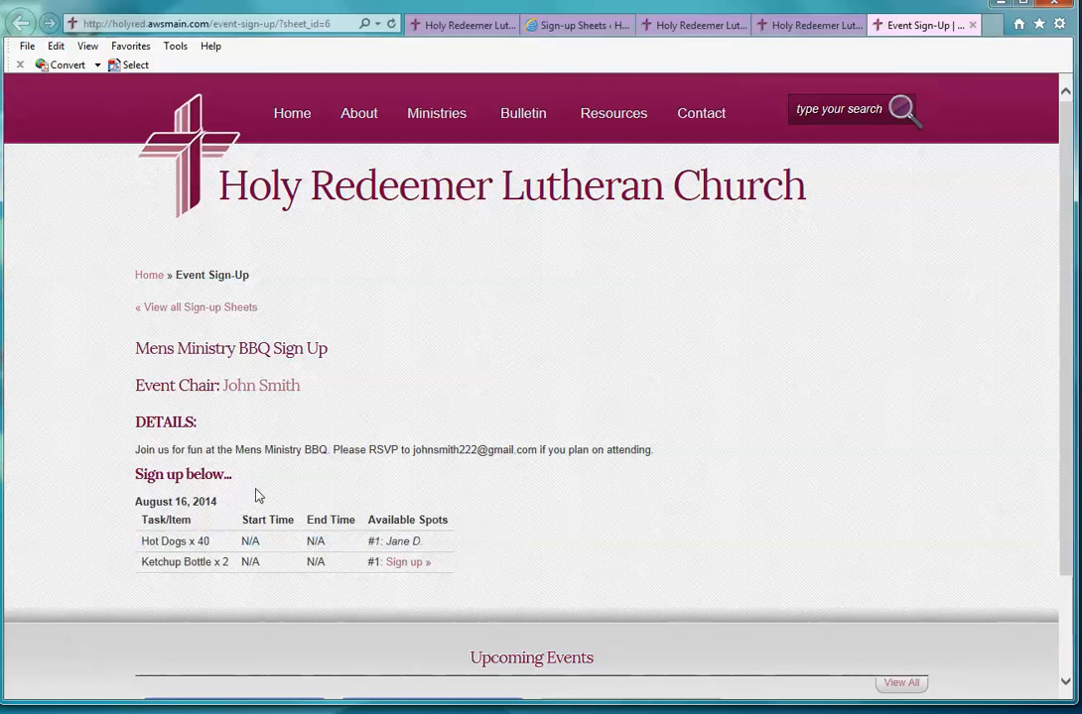